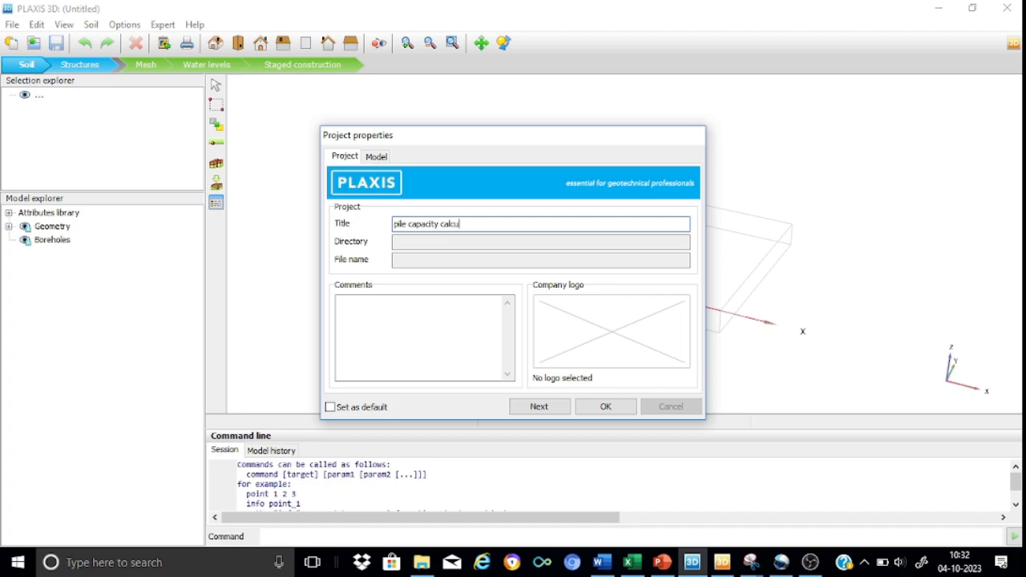
Complete the project title as "pile capacity calculation in compression"
text(ation in compression)
Set the model contour from -15 to 15 m in both x and y, and accept the project properties
click(388, 157)
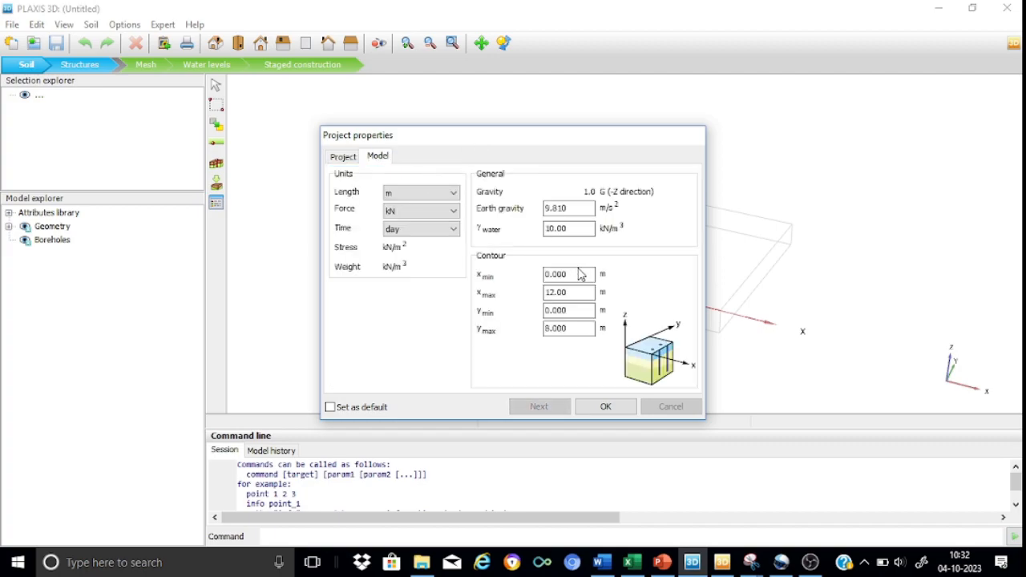
drag(579, 278, 533, 282)
text(-15)
key(Tab)
text(15)
key(Tab)
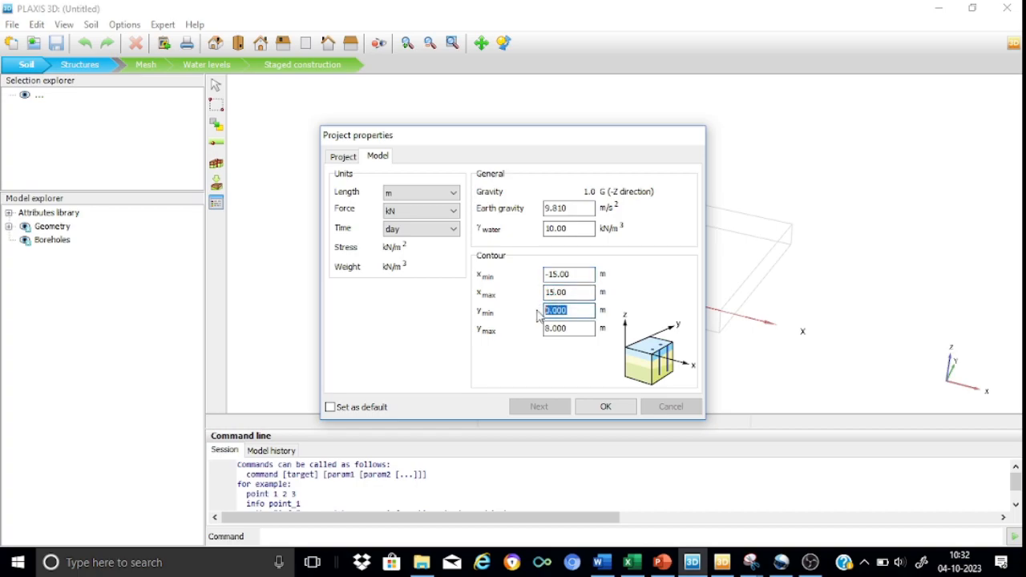
text(-15)
drag(569, 328, 545, 335)
text(15)
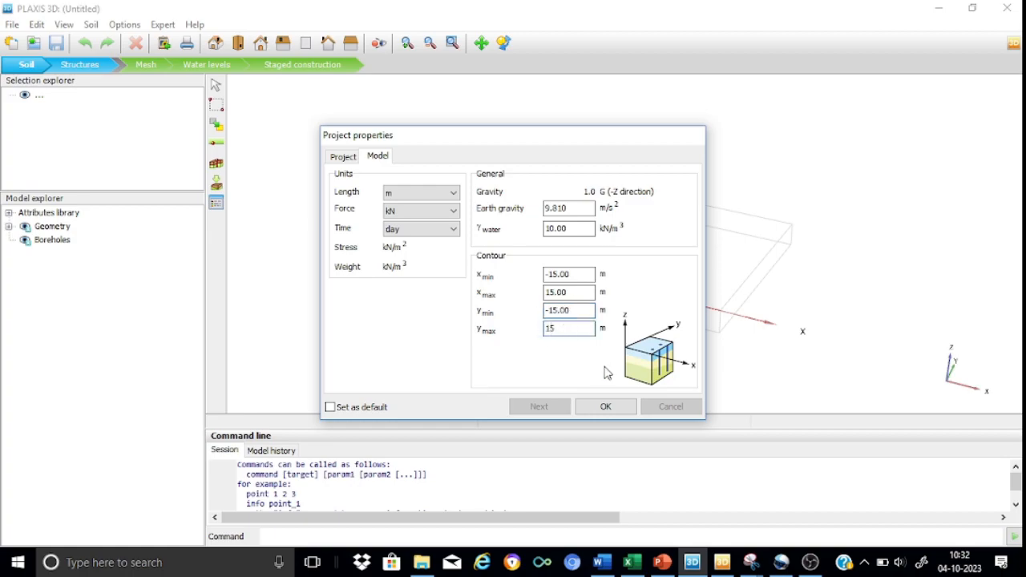
click(605, 407)
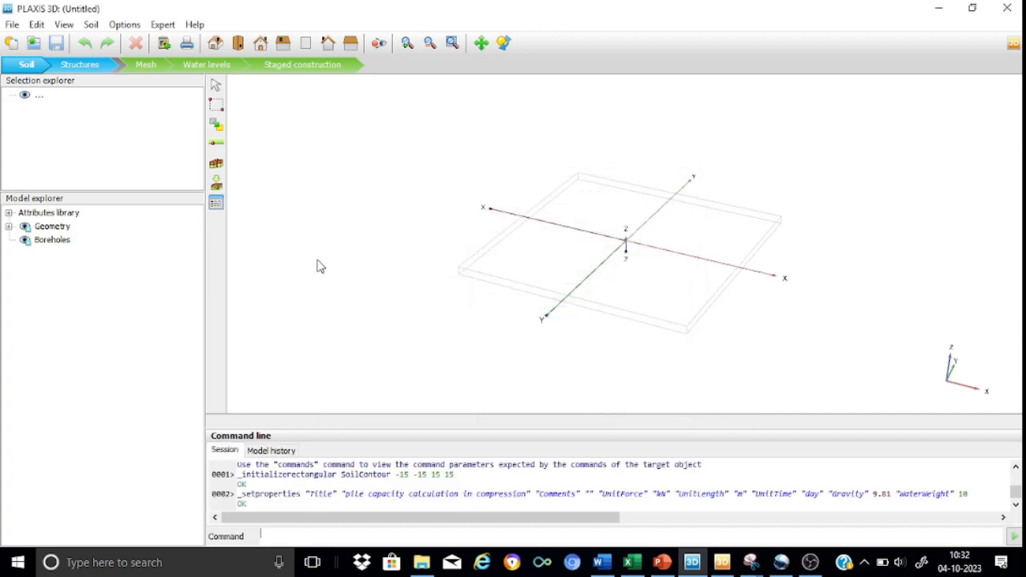
Create a borehole at the model origin and add two soil layers to it
click(218, 165)
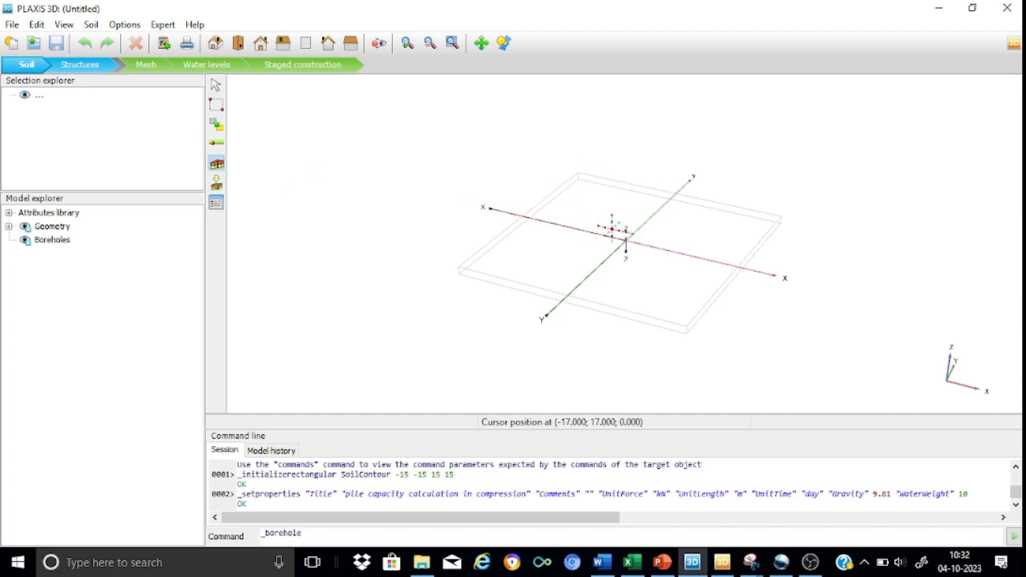
click(629, 247)
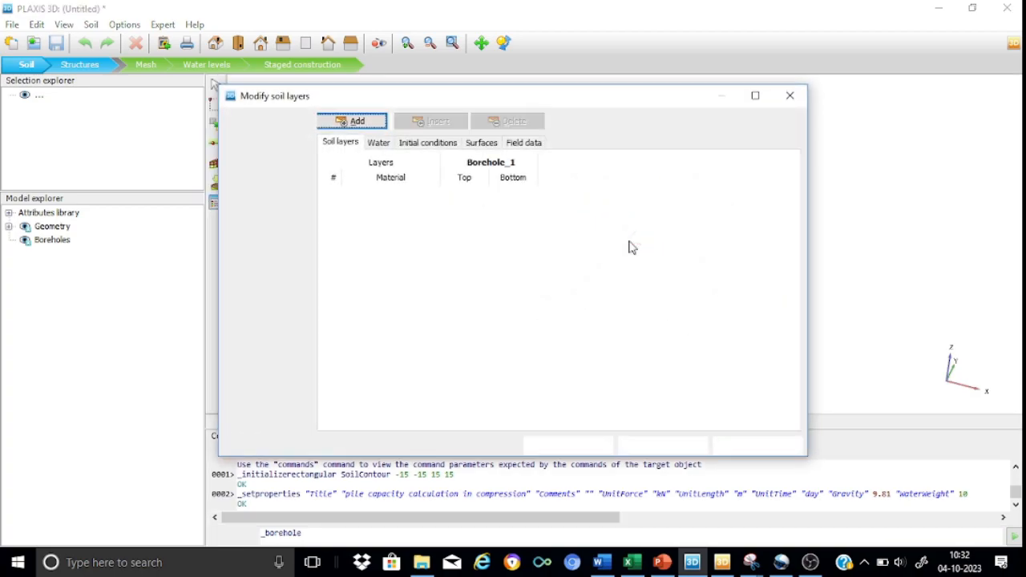
click(362, 130)
click(362, 129)
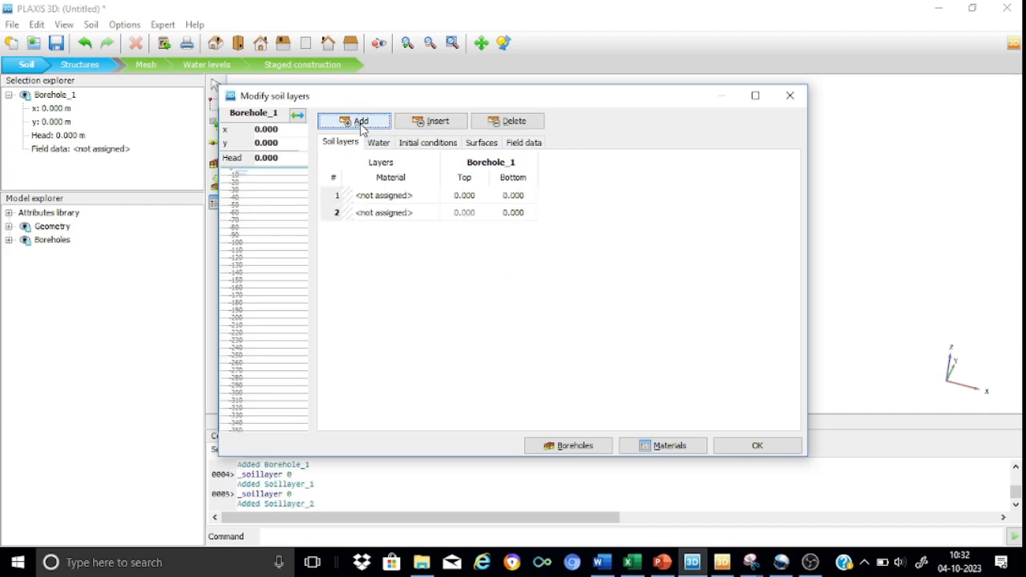
Set the bottom level of the first soil layer to -10 m and of the second to -30 m
click(523, 197)
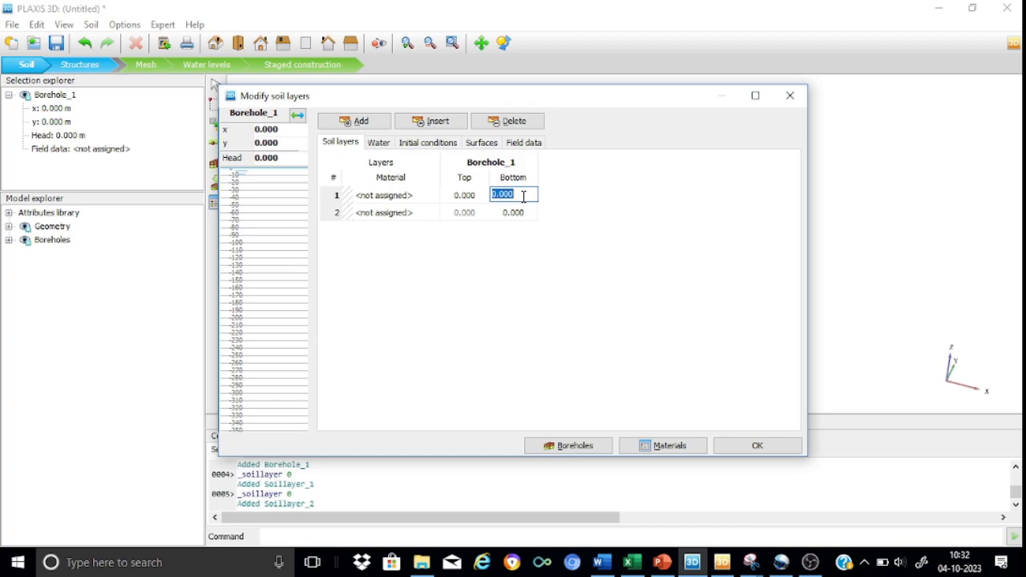
text(-10)
click(517, 212)
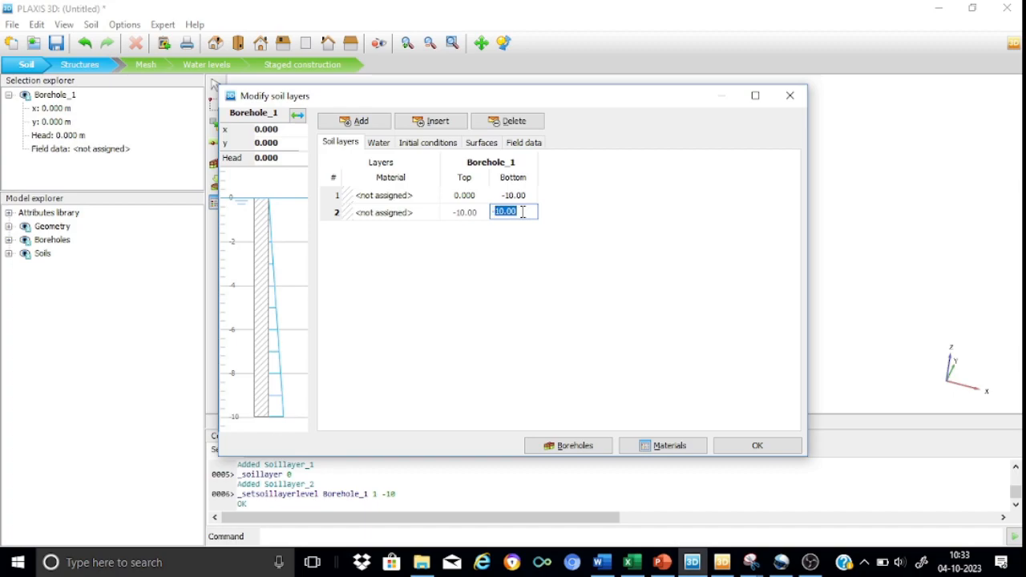
text(-30)
click(525, 195)
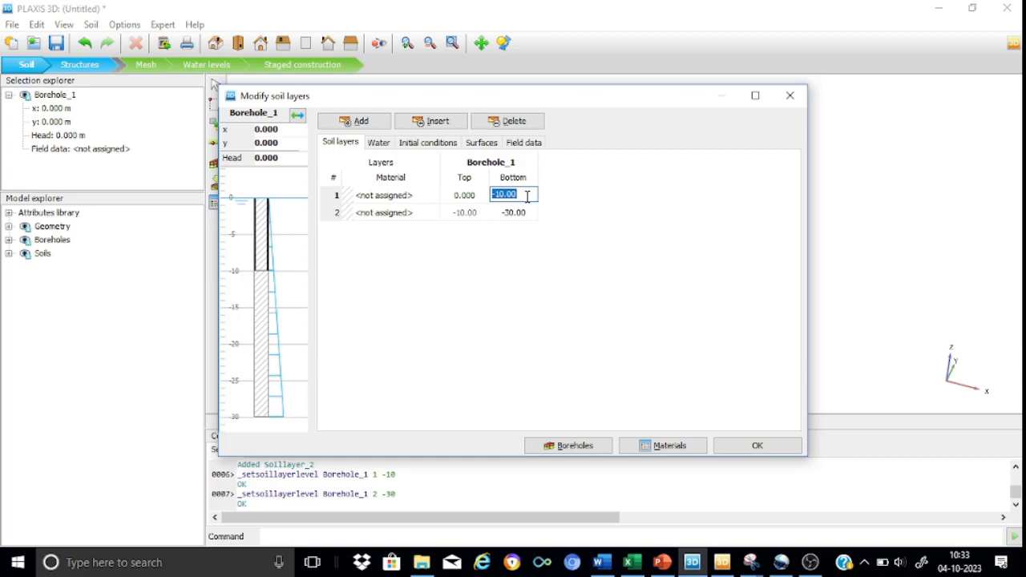
click(565, 287)
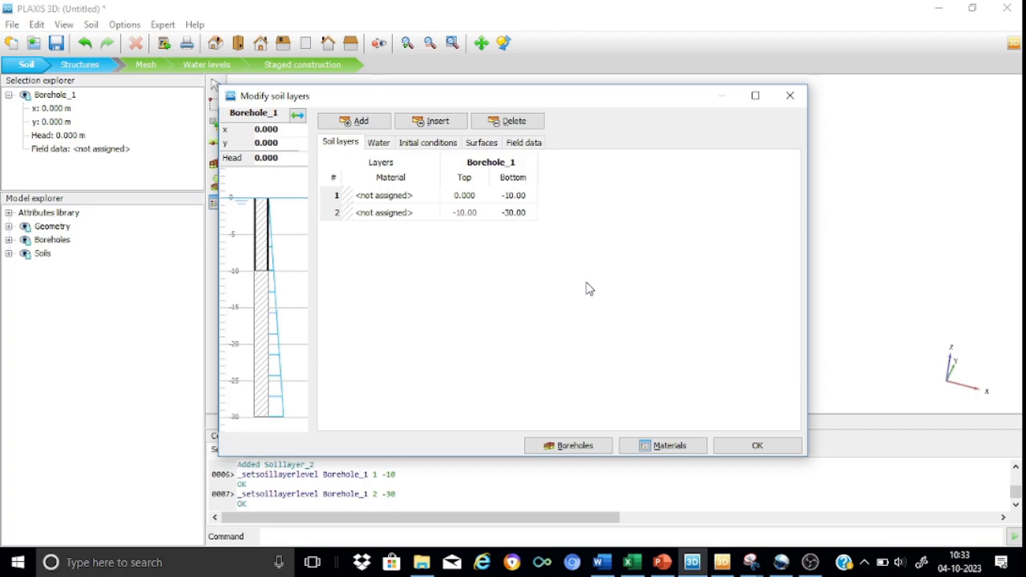
Create a soil material named clay with an unsaturated unit weight of 16 kN/m³ and a saturated one of 18 kN/m³
click(661, 453)
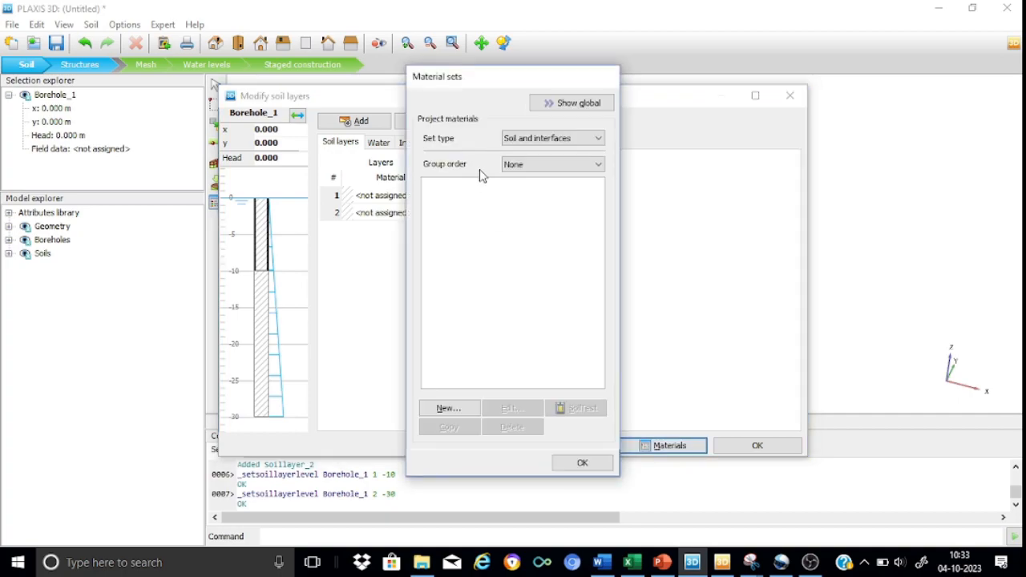
click(448, 407)
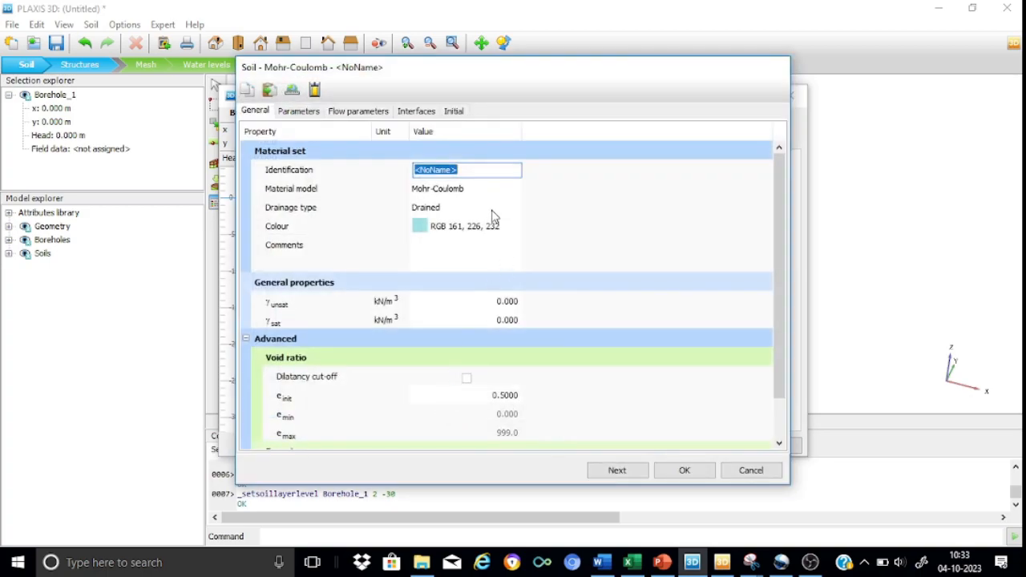
text(day)
click(561, 222)
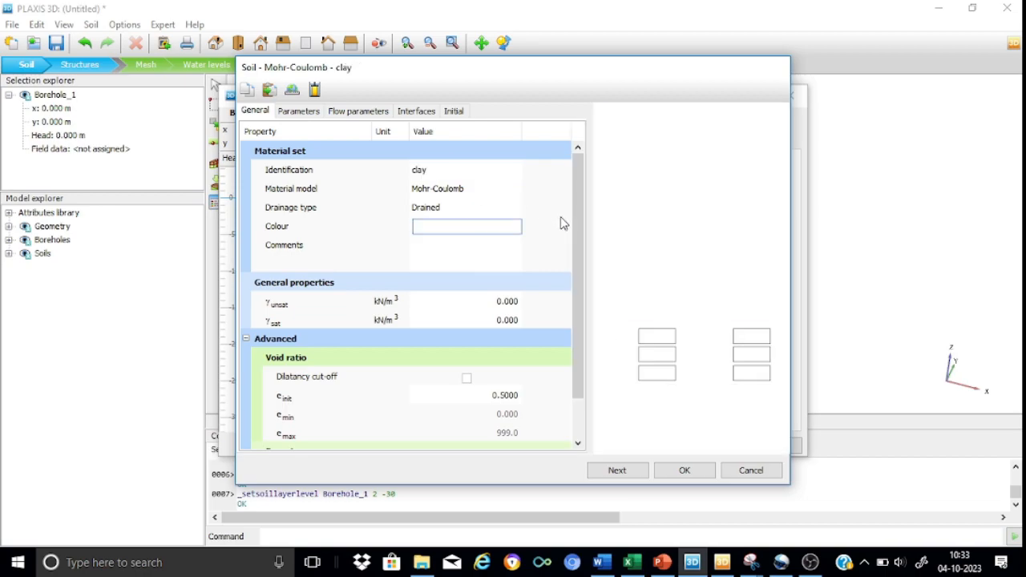
click(497, 302)
text(16)
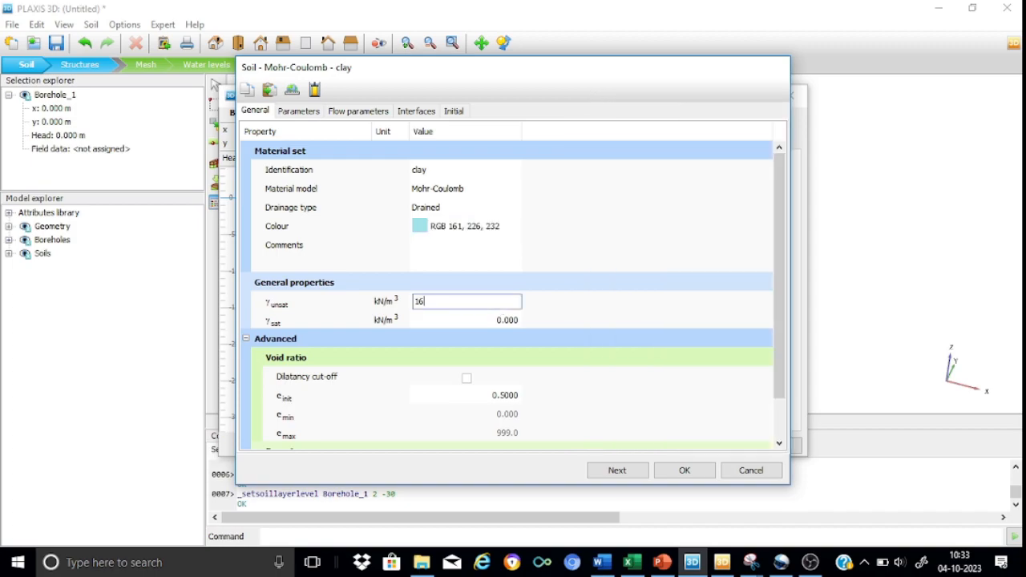
click(514, 321)
text(1)
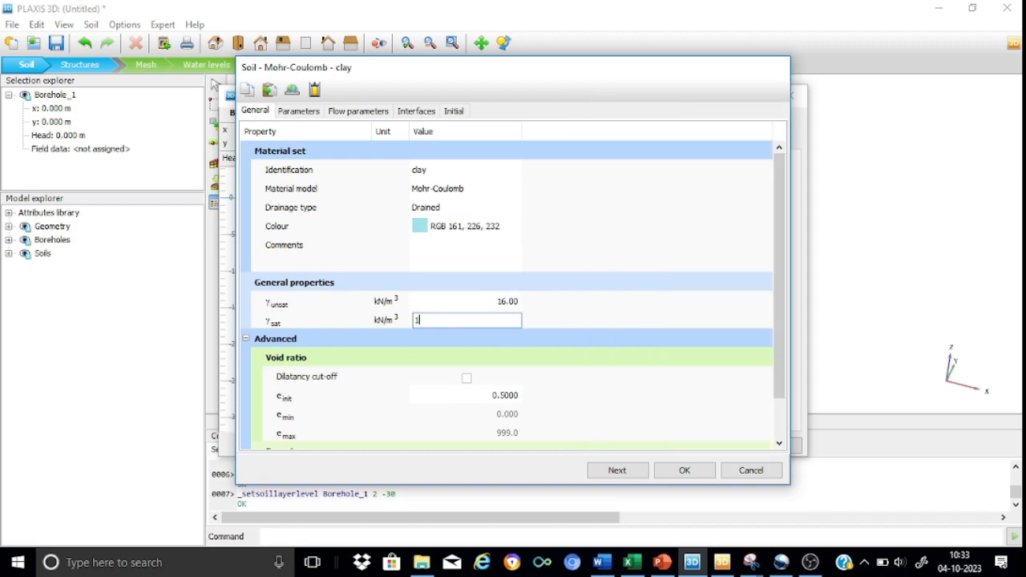
text(8)
click(600, 209)
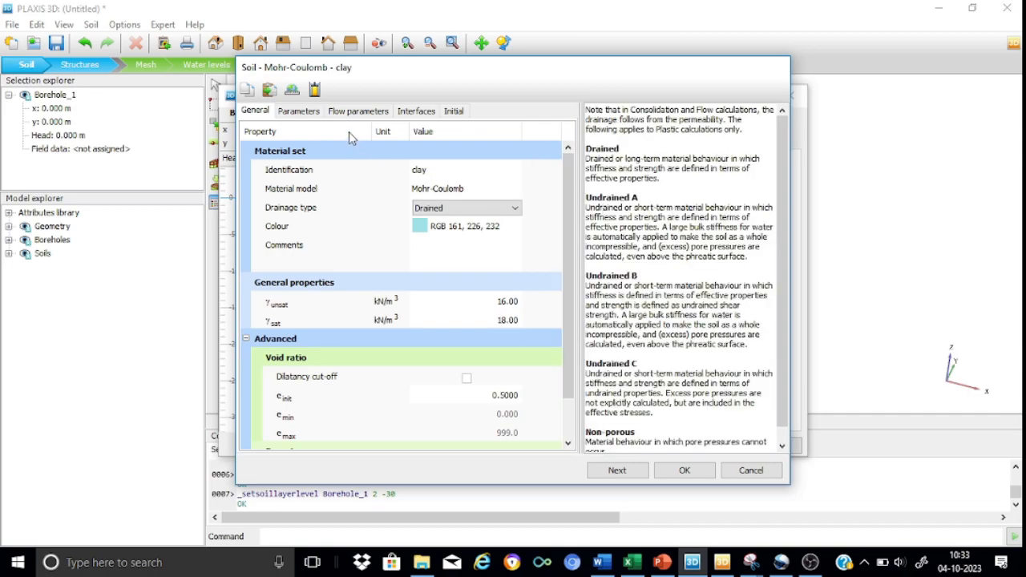
Set the clay's stiffness E' to 5000 kN/m² and its Poisson's ratio to 0.30
click(301, 110)
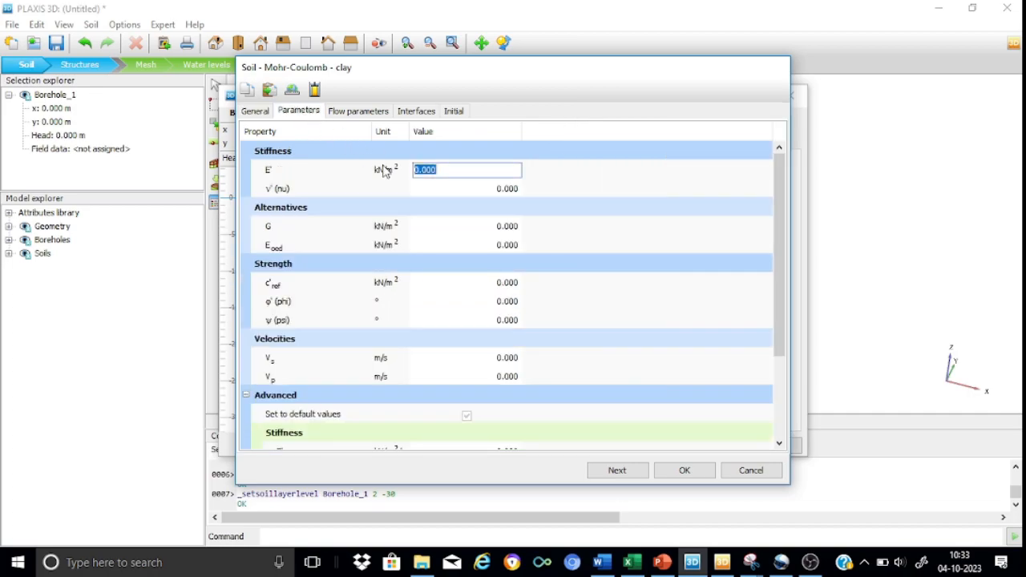
text(5000)
click(470, 190)
text(0.30)
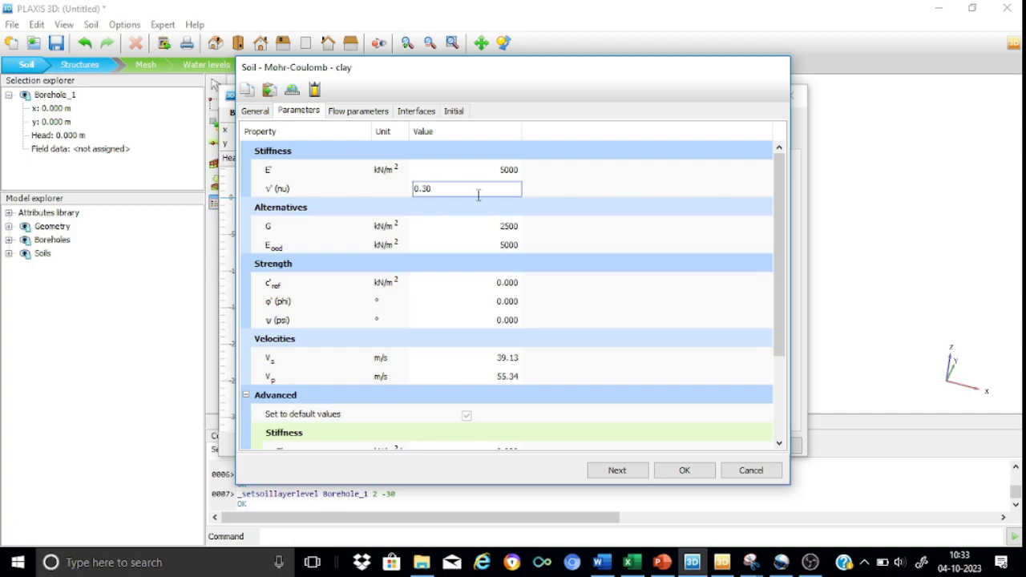
Set the clay's cohesion c'ref to 20 kN/m² and its friction angle to 24°
click(508, 283)
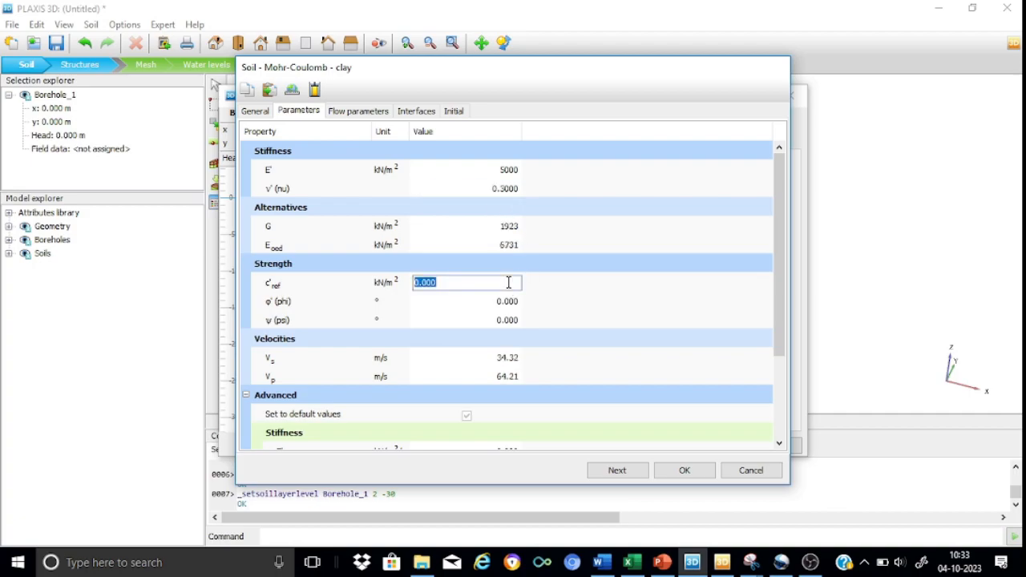
text(20)
click(508, 302)
text(24)
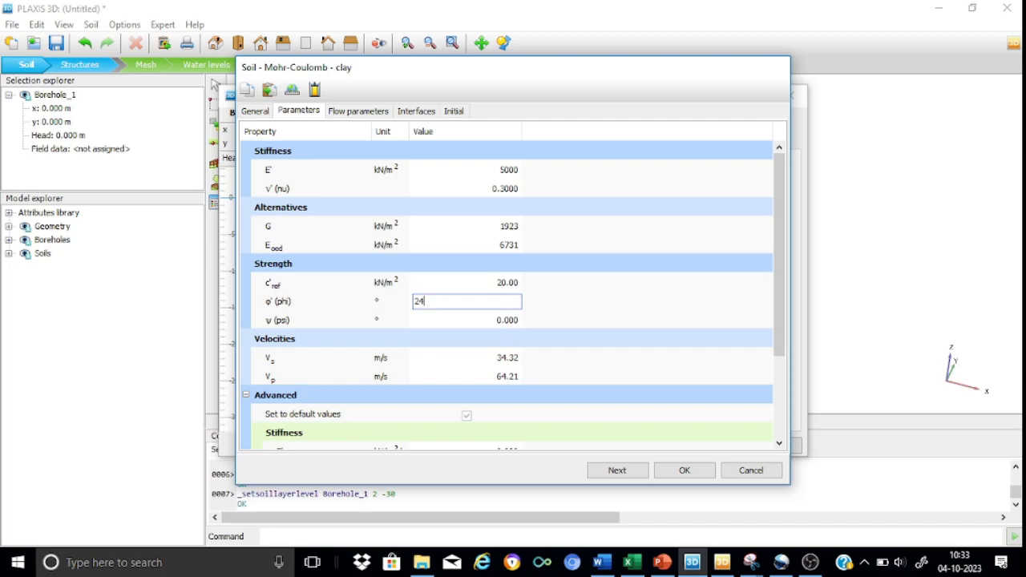
click(513, 320)
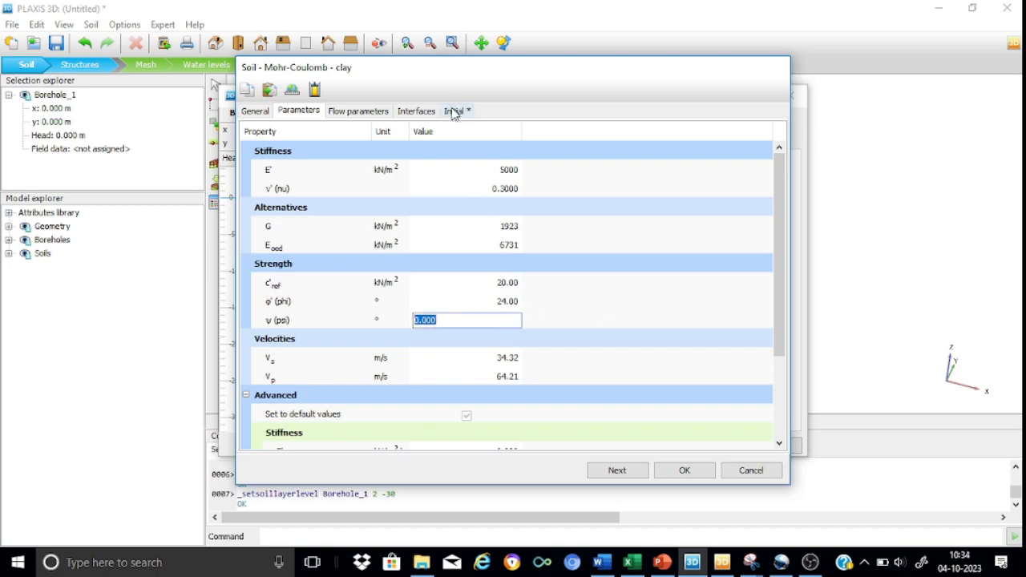
Set the clay's interface strength to Manual with an Rinter of 0.80, and save the material
click(425, 113)
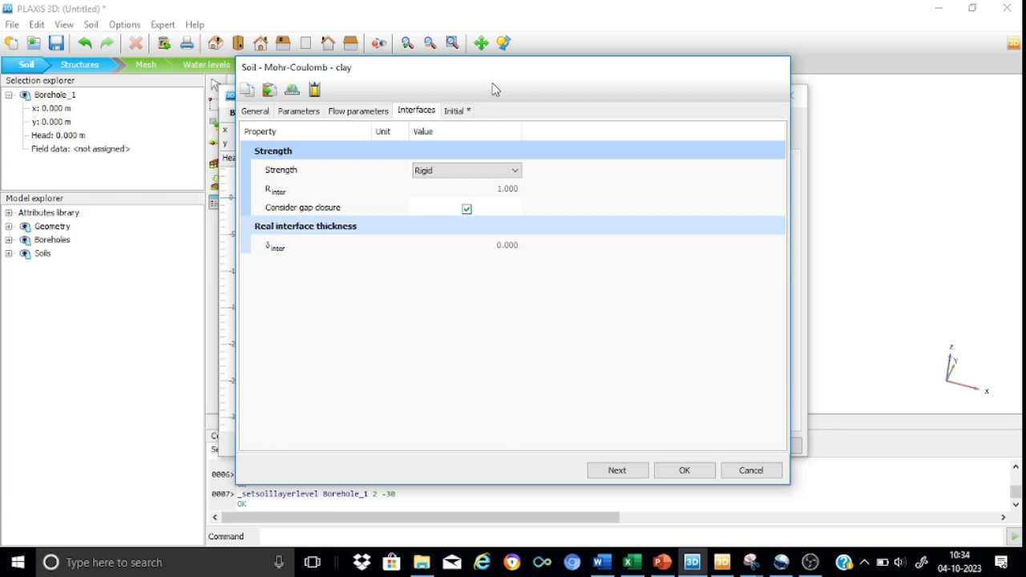
click(515, 171)
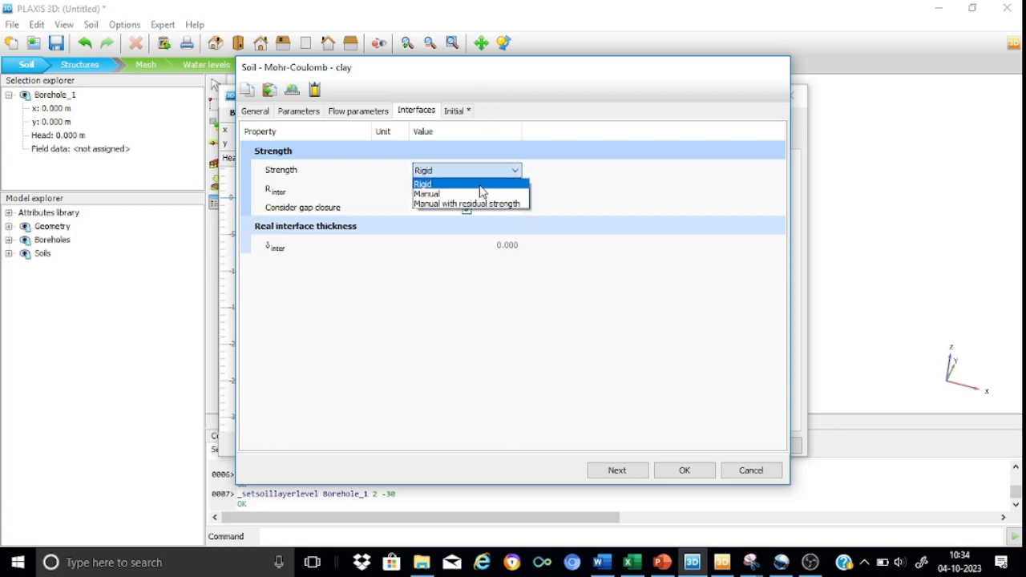
click(448, 195)
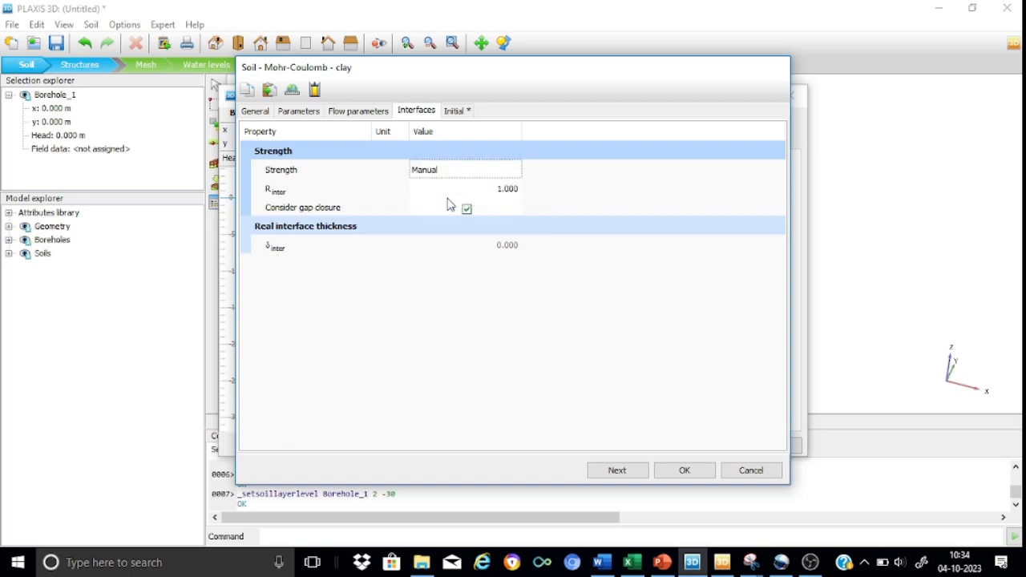
click(516, 193)
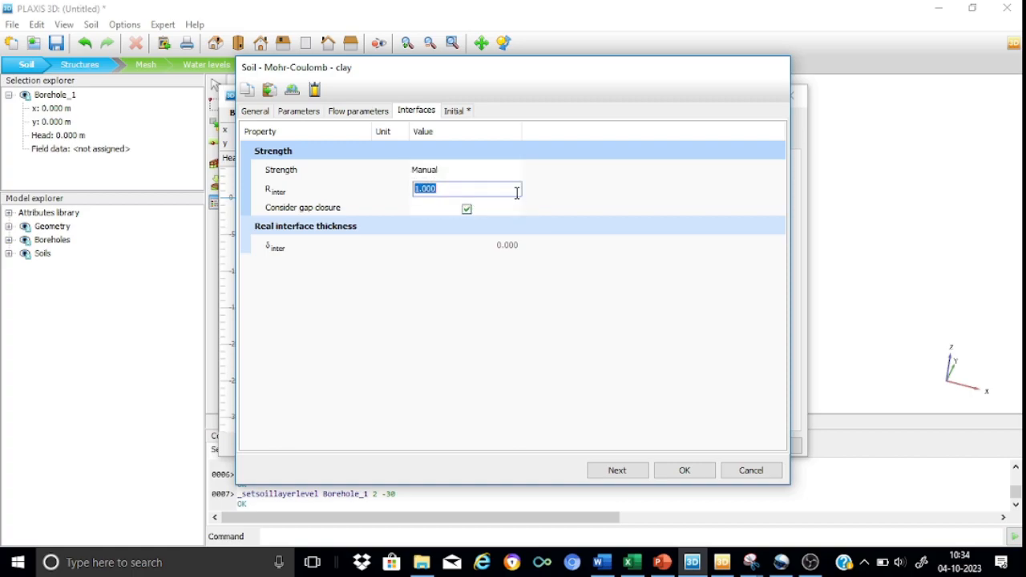
text(0.80)
click(683, 472)
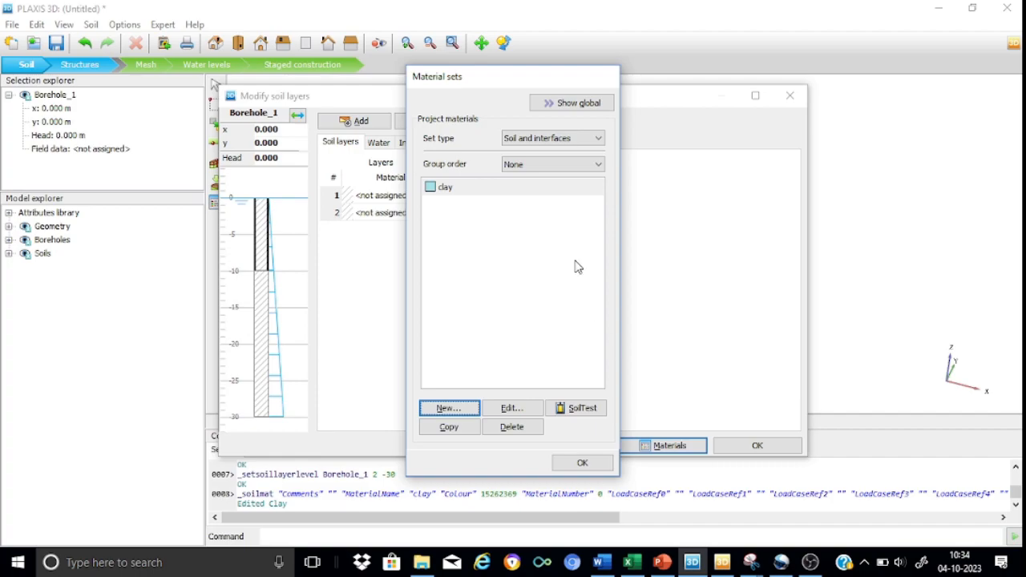
Create a second soil material named silty sand with unit weights of 16 kN/m³ unsaturated and 18 kN/m³ saturated
click(463, 409)
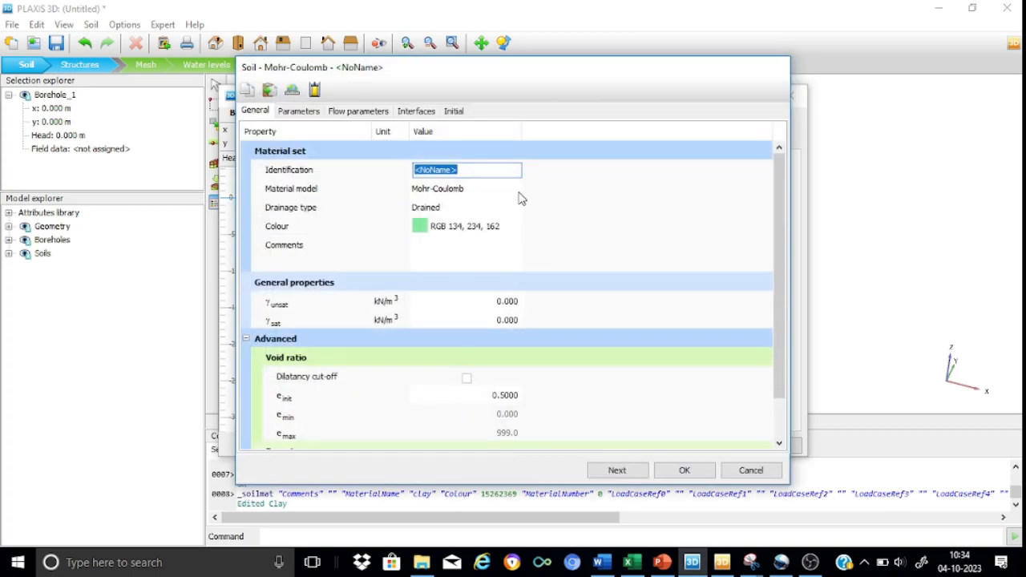
text(silty sand)
click(585, 224)
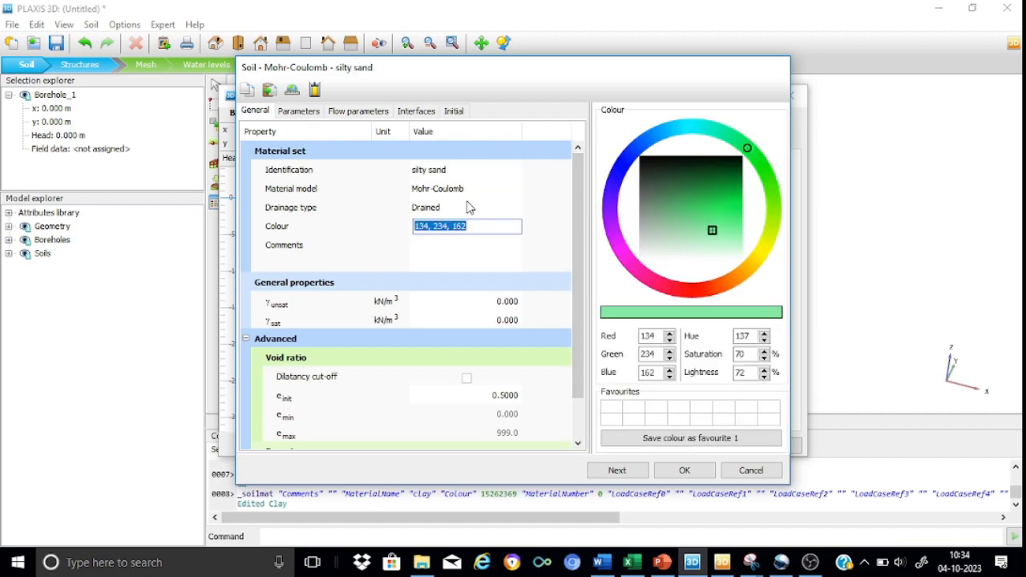
click(506, 301)
text(16)
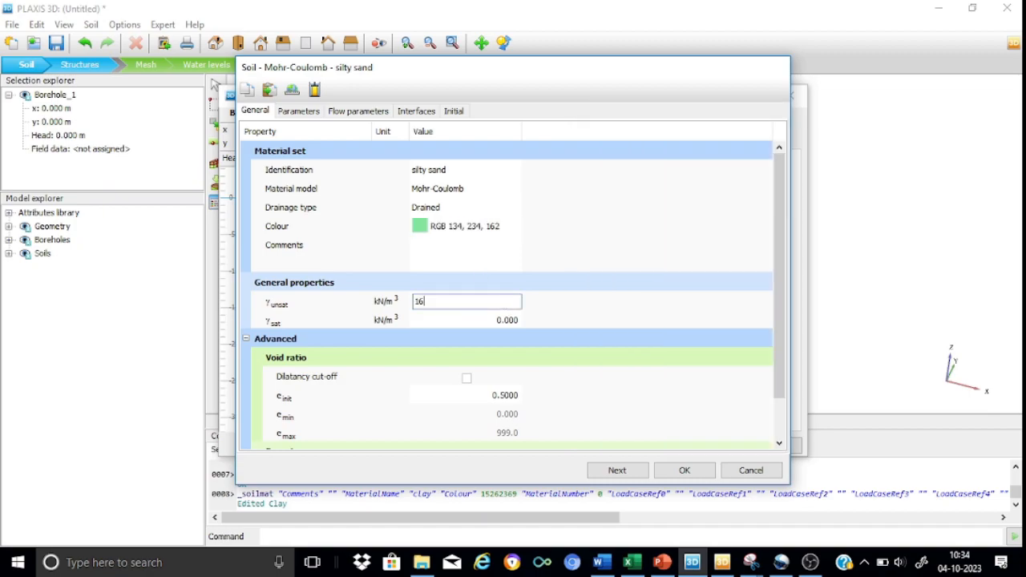
click(511, 321)
text(17)
key(BackSpace)
text(8)
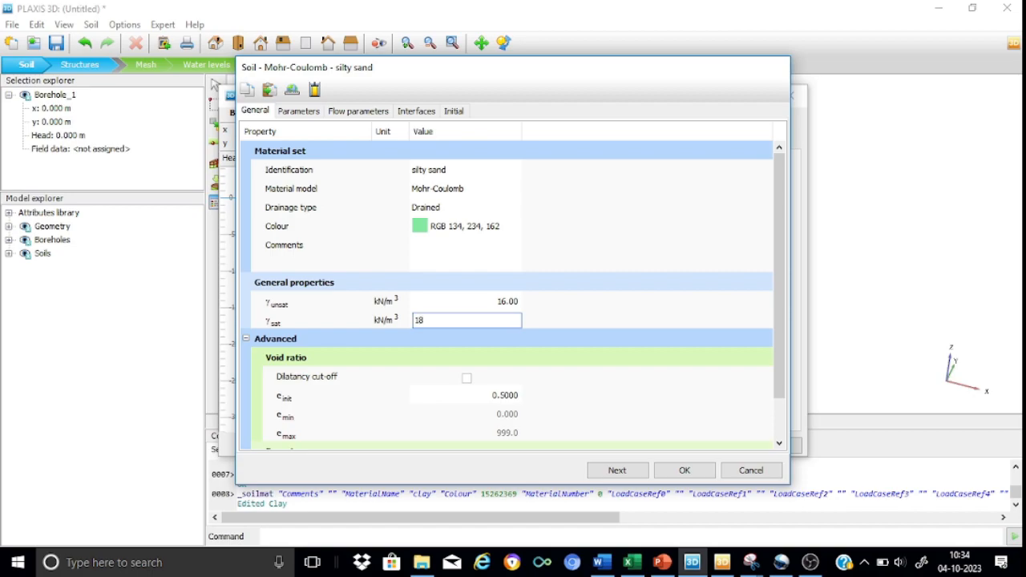
Set the silty sand's stiffness E' to 10000 kN/m² and its Poisson's ratio to 0.3
click(298, 110)
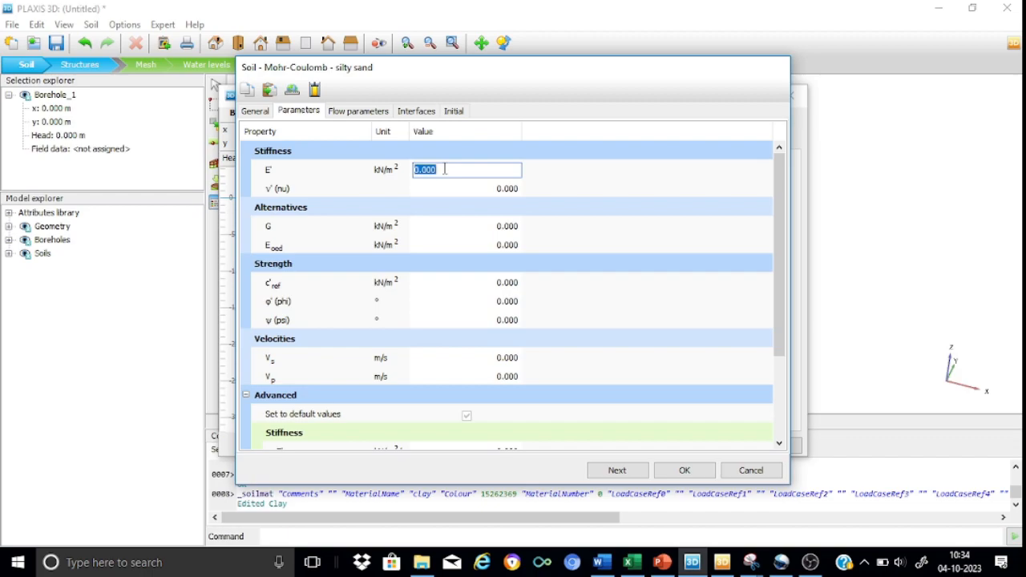
text(10000)
click(494, 185)
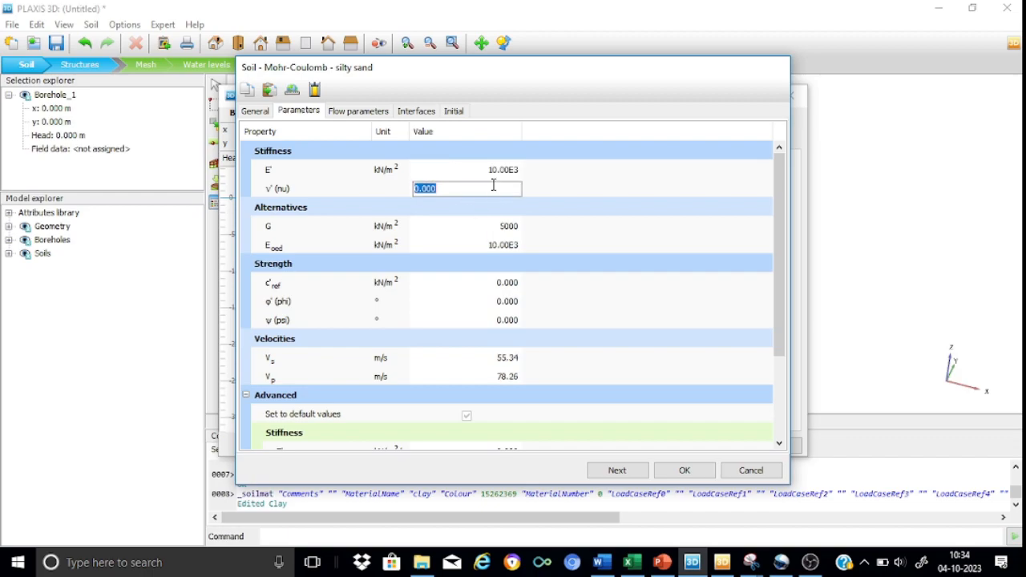
text(0.3)
Set the silty sand's cohesion c'ref to 10 kN/m² and its friction angle to 36°
click(501, 281)
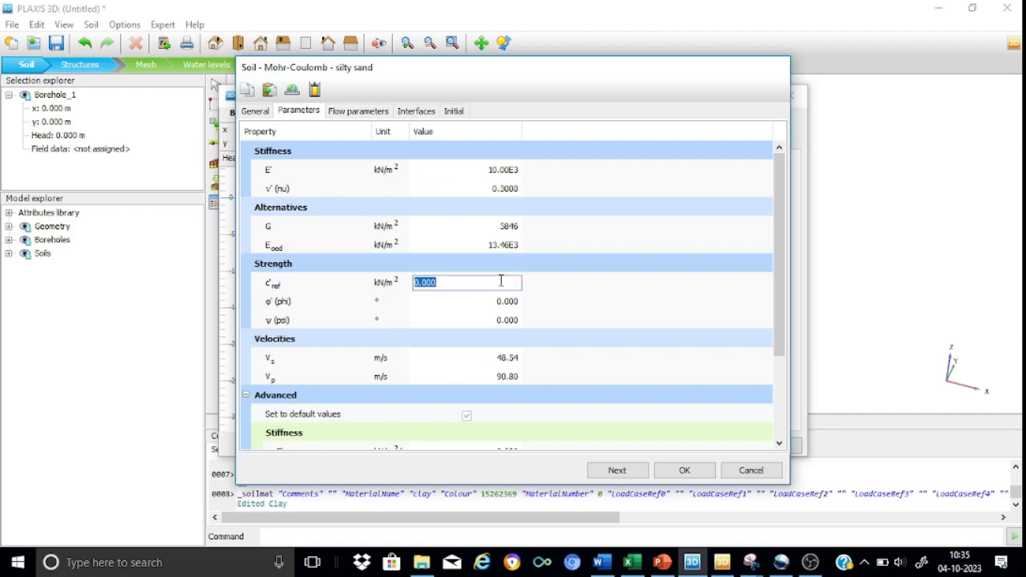
text(10)
click(513, 302)
text(36)
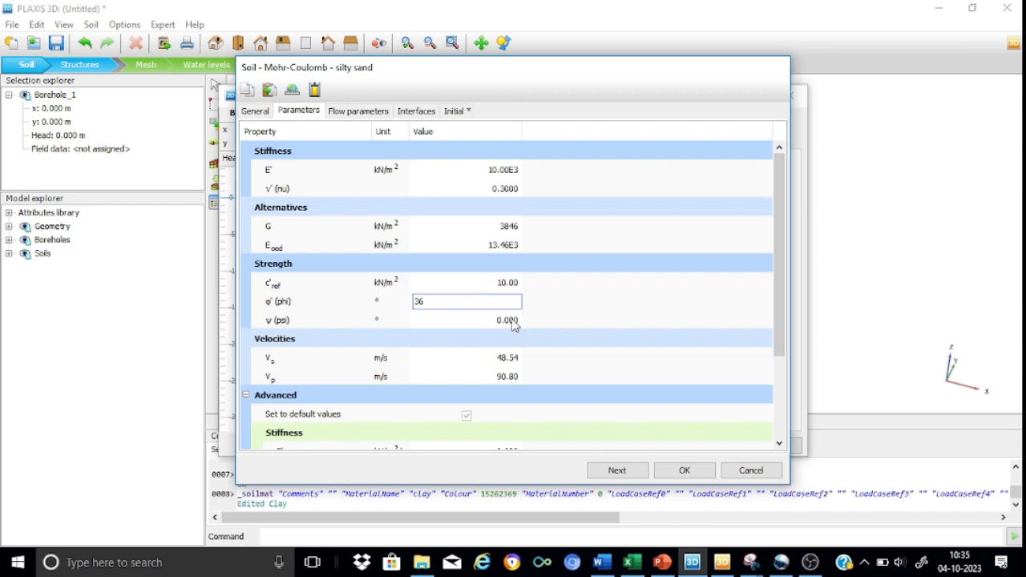
Set the silty sand's dilatancy angle ψ to 6° and its interface strength to Manual with an Rinter of 0.90, and save the material
click(513, 320)
text(6)
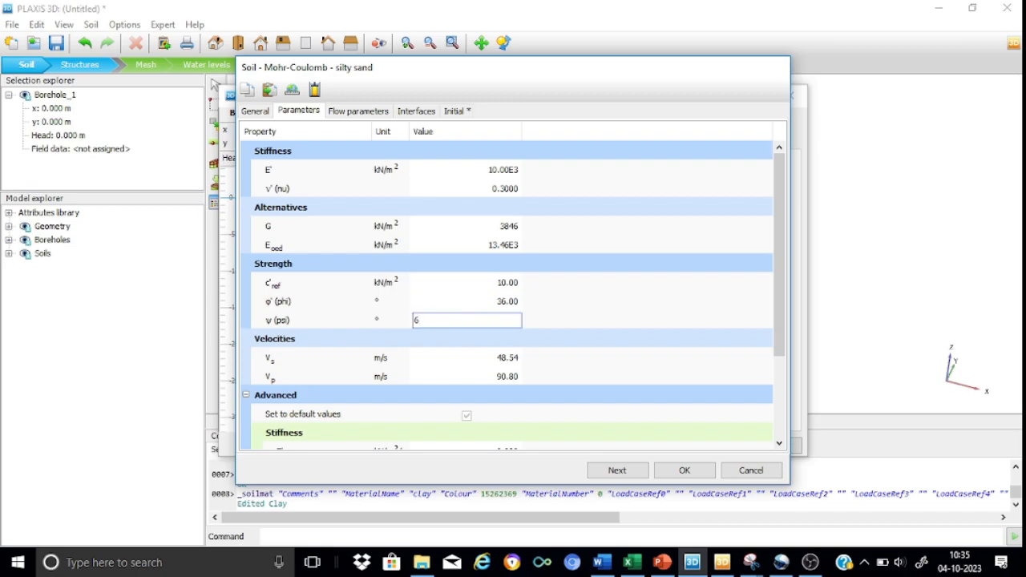
click(417, 113)
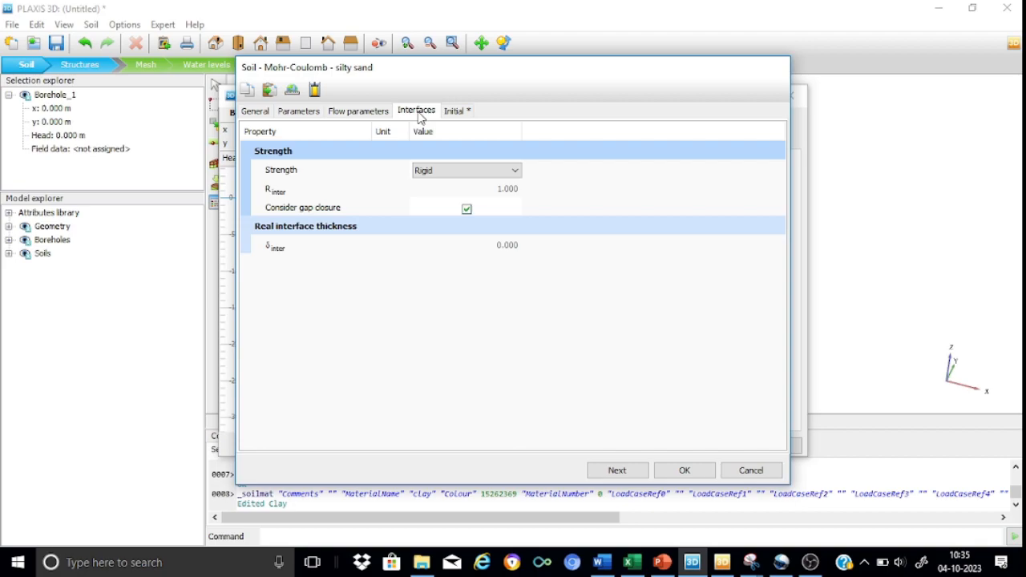
click(469, 171)
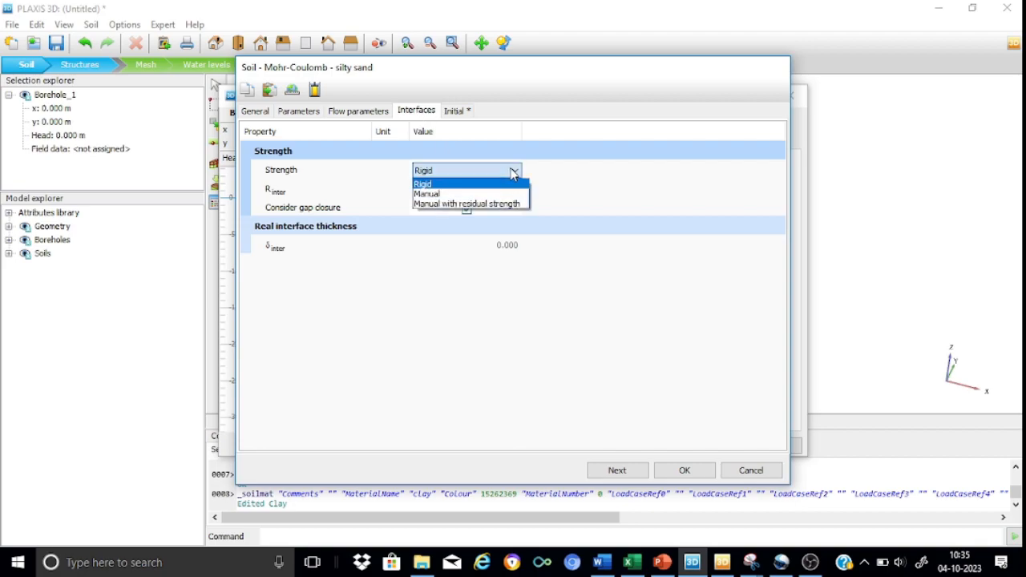
click(451, 195)
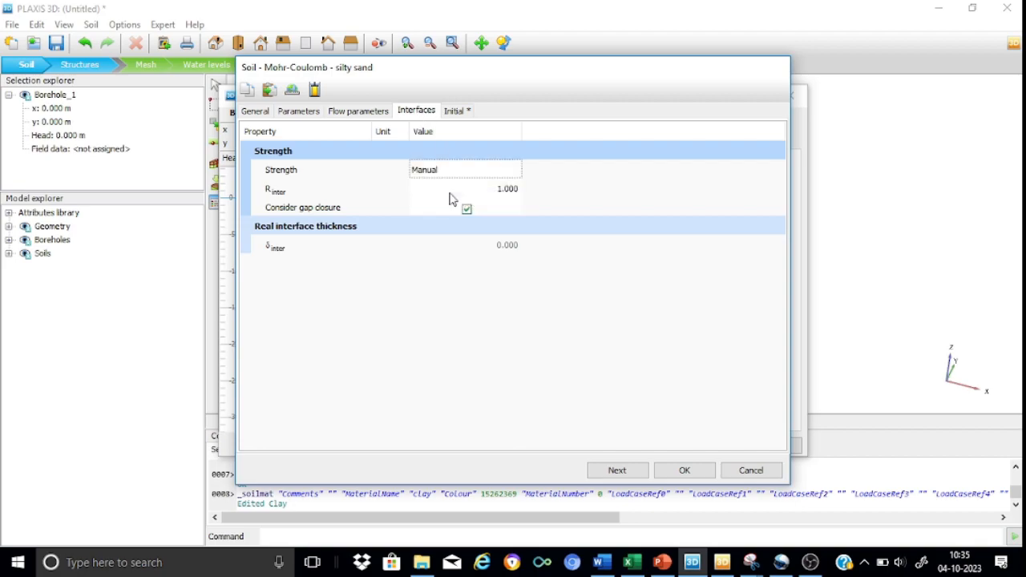
click(498, 190)
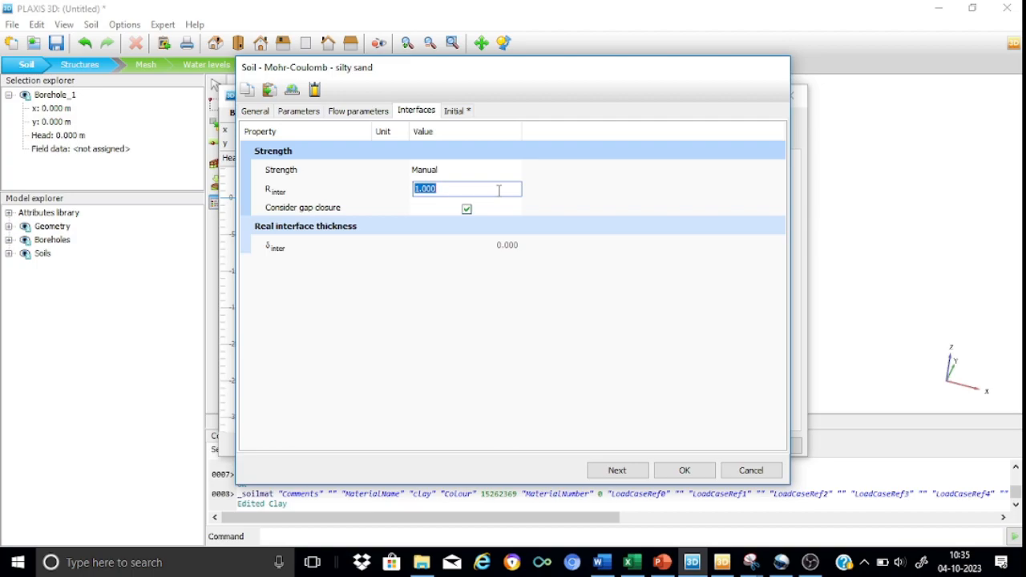
text(0.90)
click(684, 470)
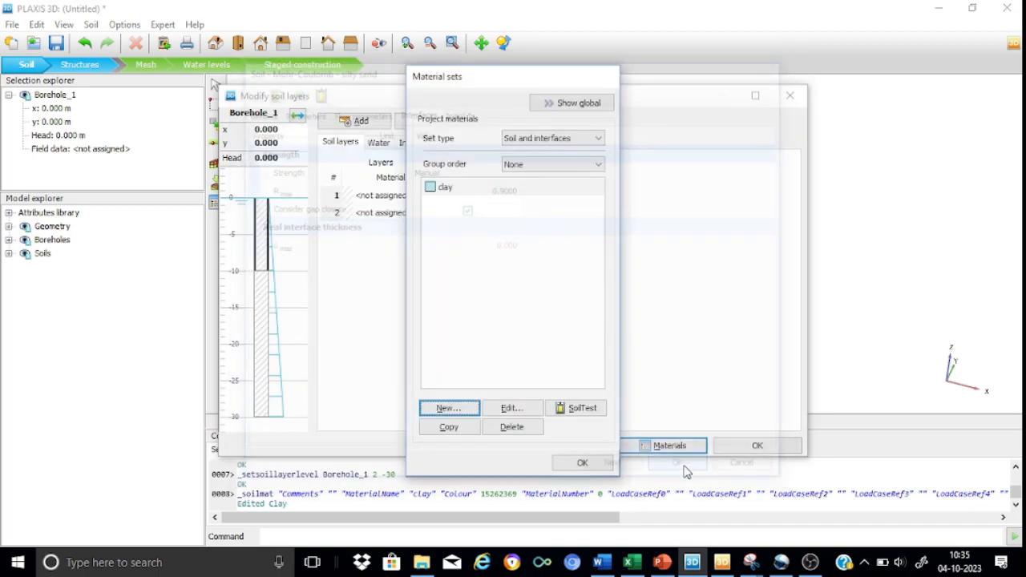
click(583, 464)
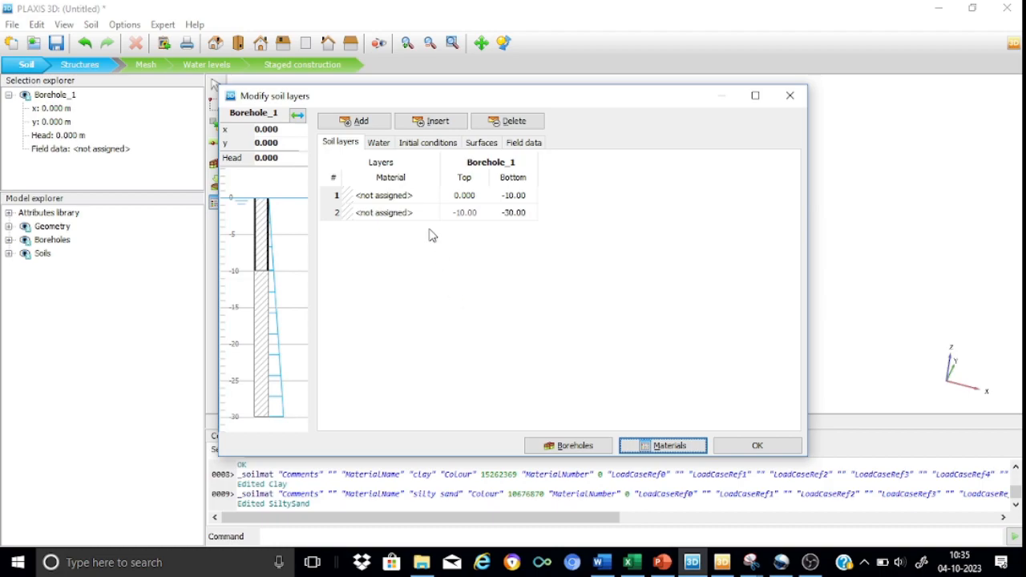
Assign the clay material to the first soil layer and silty sand to the second layer of the borehole
click(398, 199)
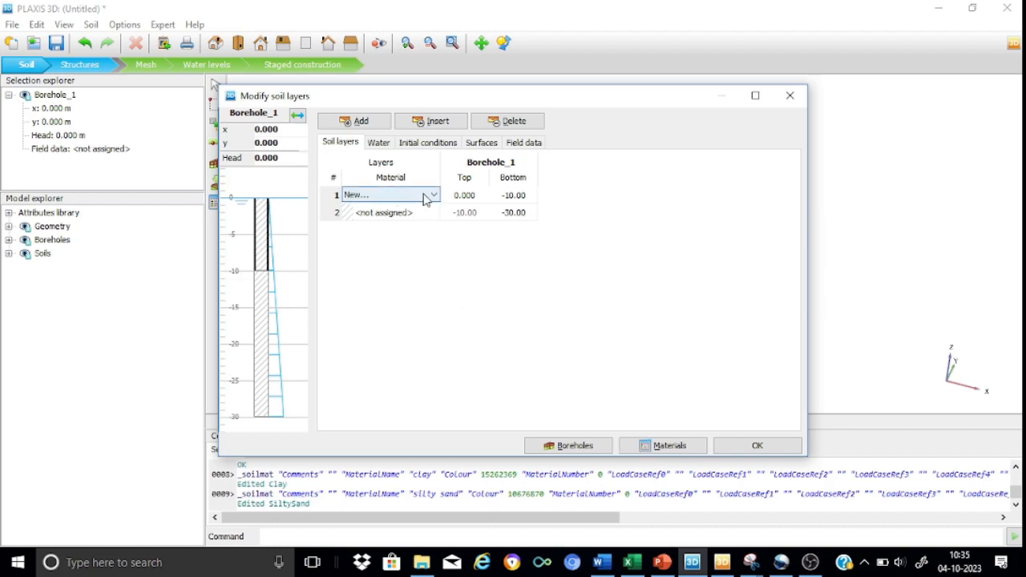
click(430, 197)
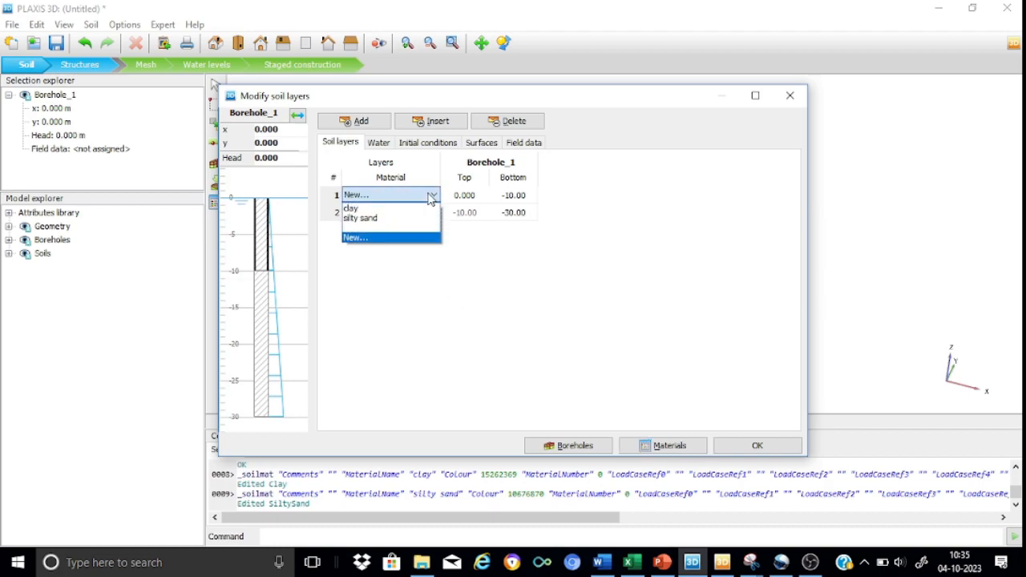
click(391, 209)
click(420, 213)
click(433, 212)
click(391, 236)
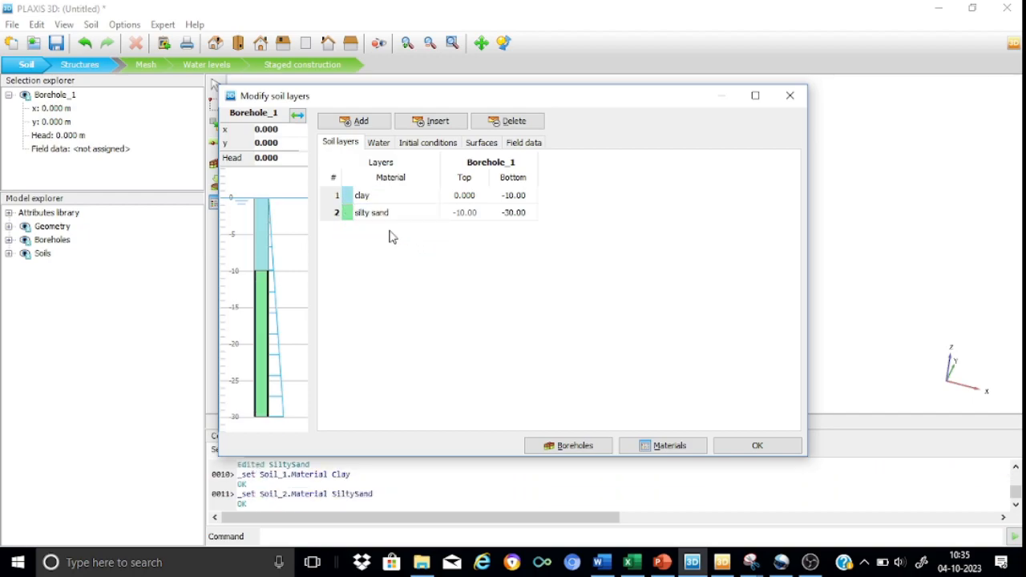
Set the borehole's water head to -30 m and finish editing the soil layers
click(282, 158)
key(BackSpace)
key(BackSpace)
key(BackSpace)
key(BackSpace)
text(-30)
key(Return)
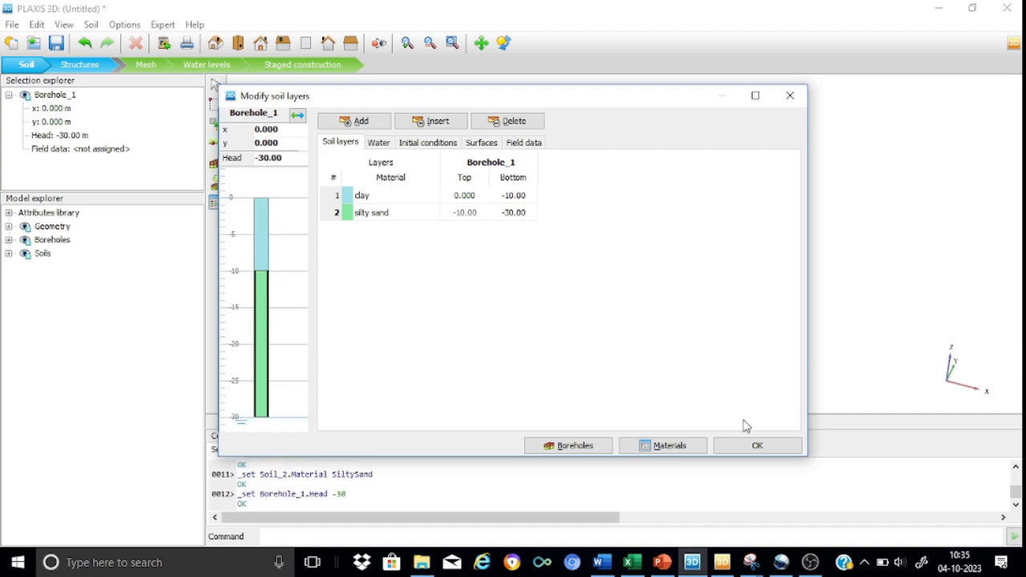
click(756, 445)
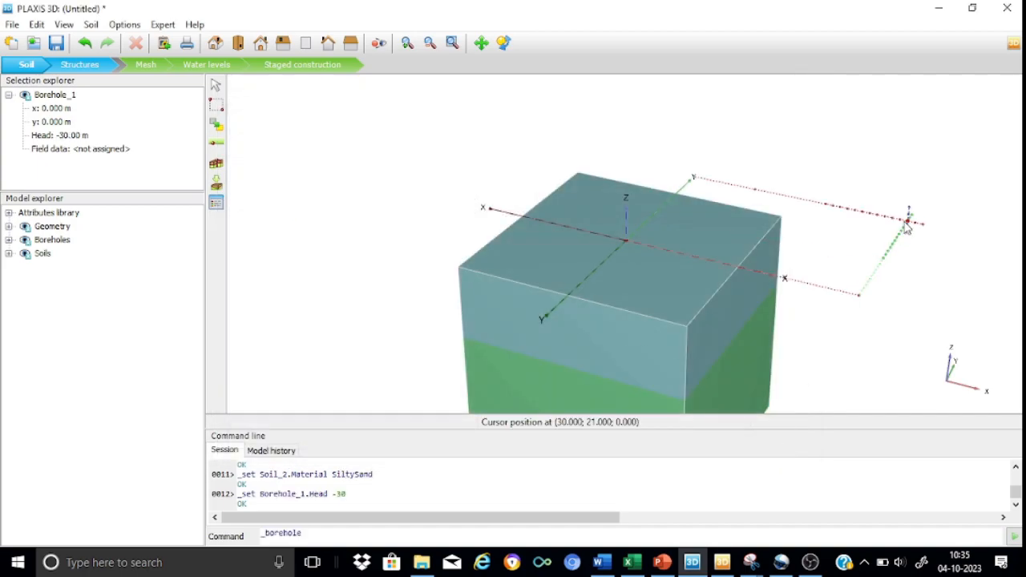
click(215, 89)
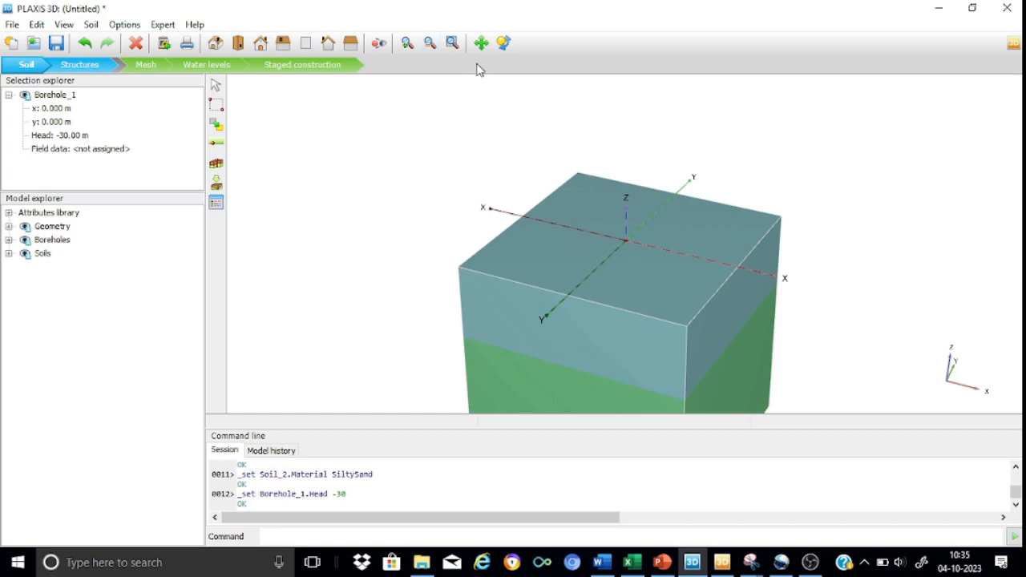
click(453, 43)
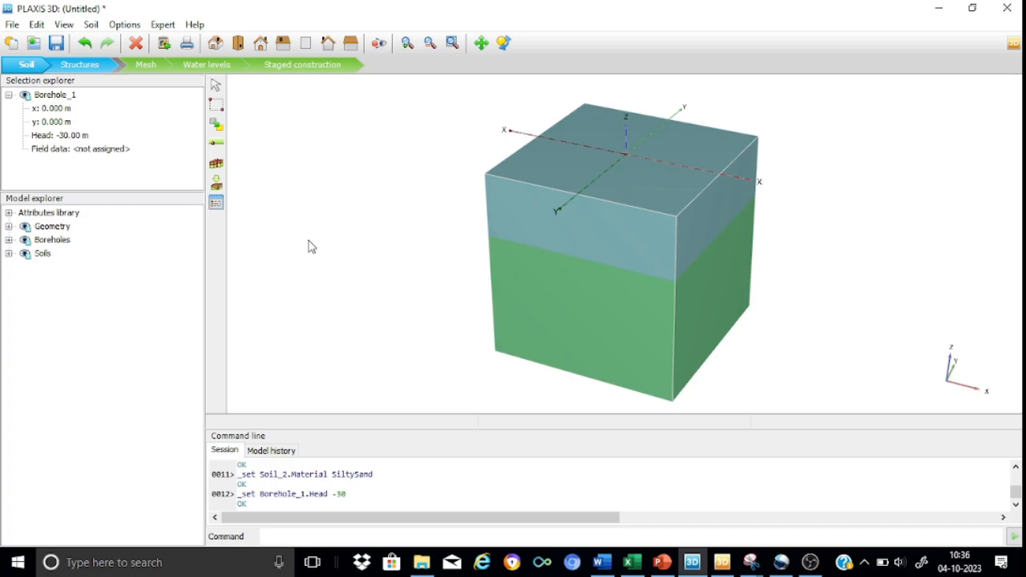
In Structures mode, create a polycurve at the model origin and give it a circular shape
click(98, 67)
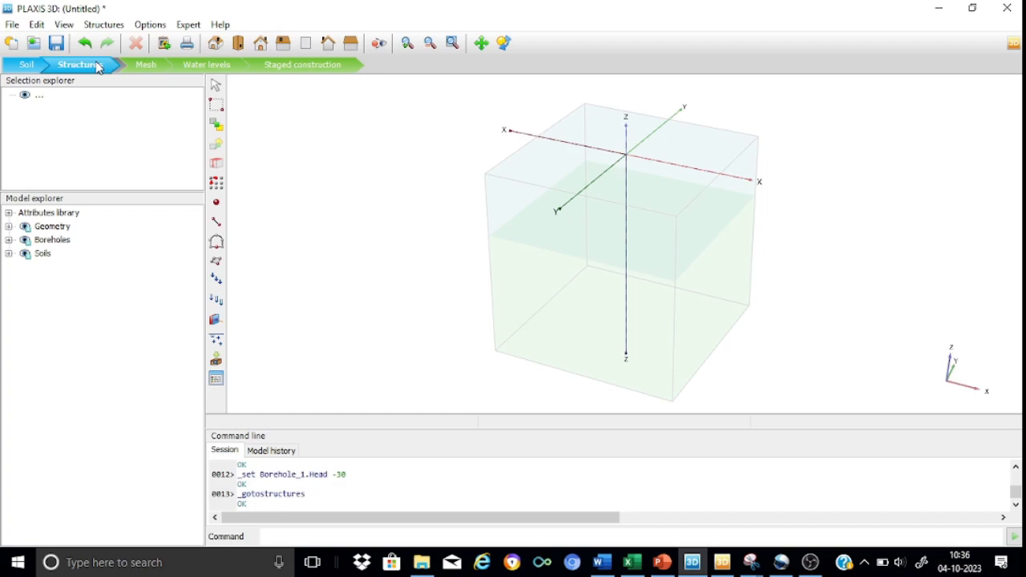
click(216, 242)
click(407, 42)
drag(586, 129, 648, 188)
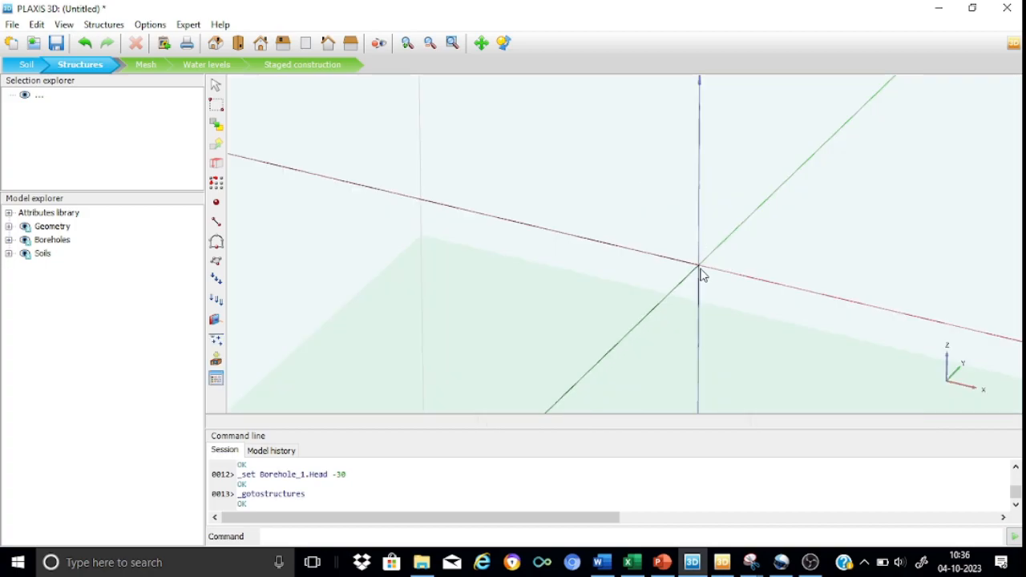
click(216, 242)
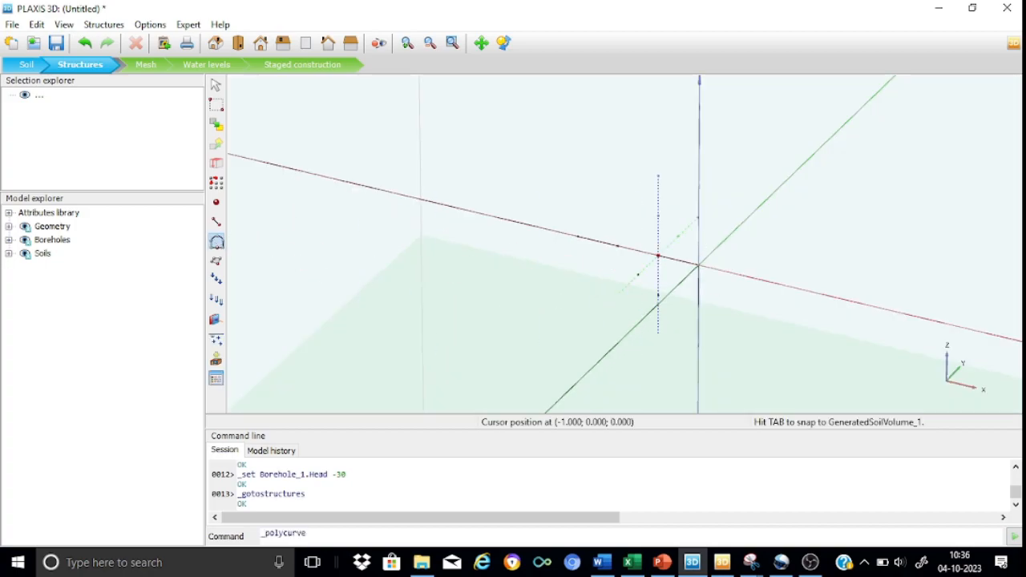
click(700, 269)
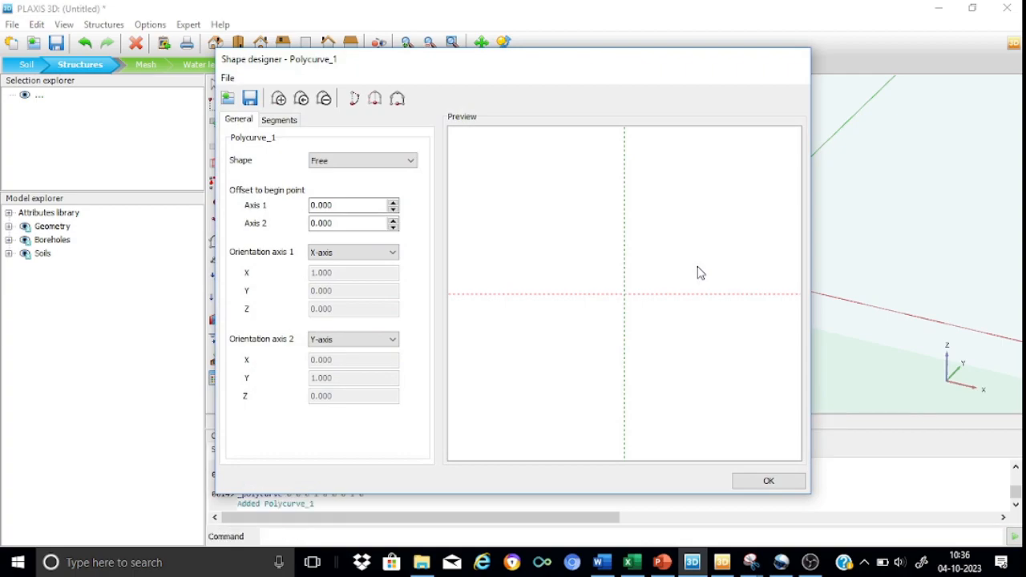
click(409, 160)
click(350, 185)
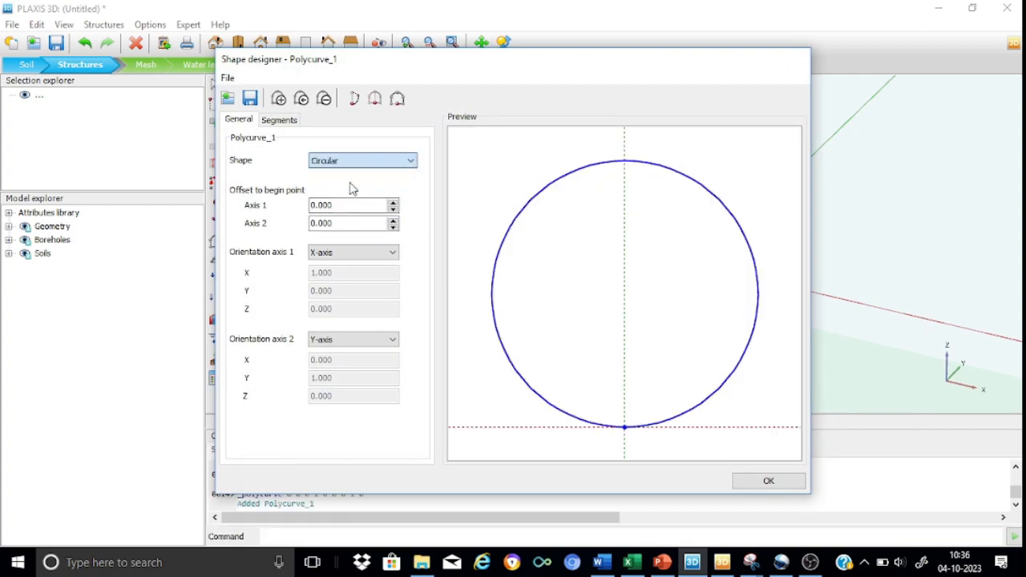
Set the circle's arc segment to a radius of 0.30 m and a discretization angle of 15°
click(280, 120)
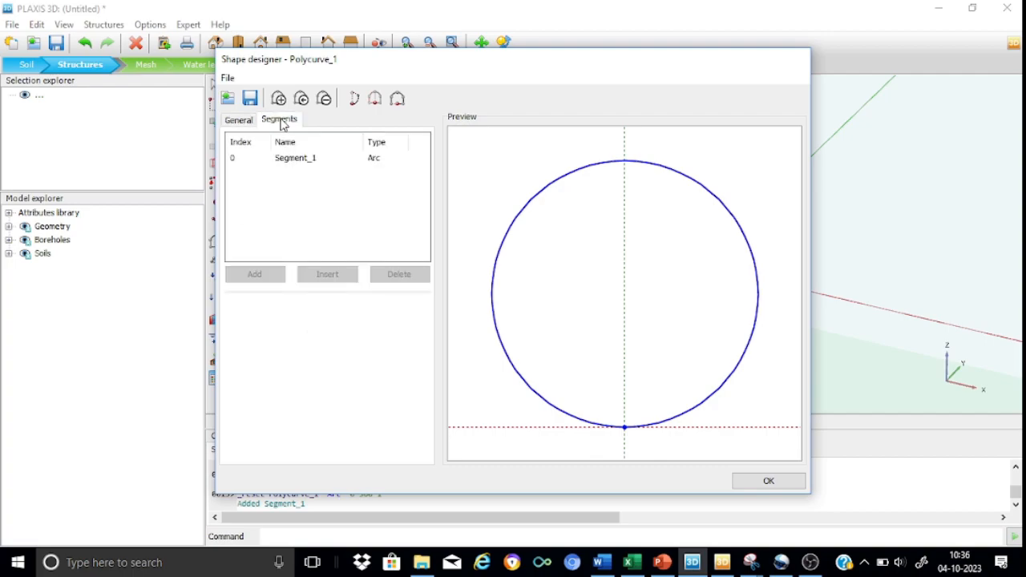
click(293, 160)
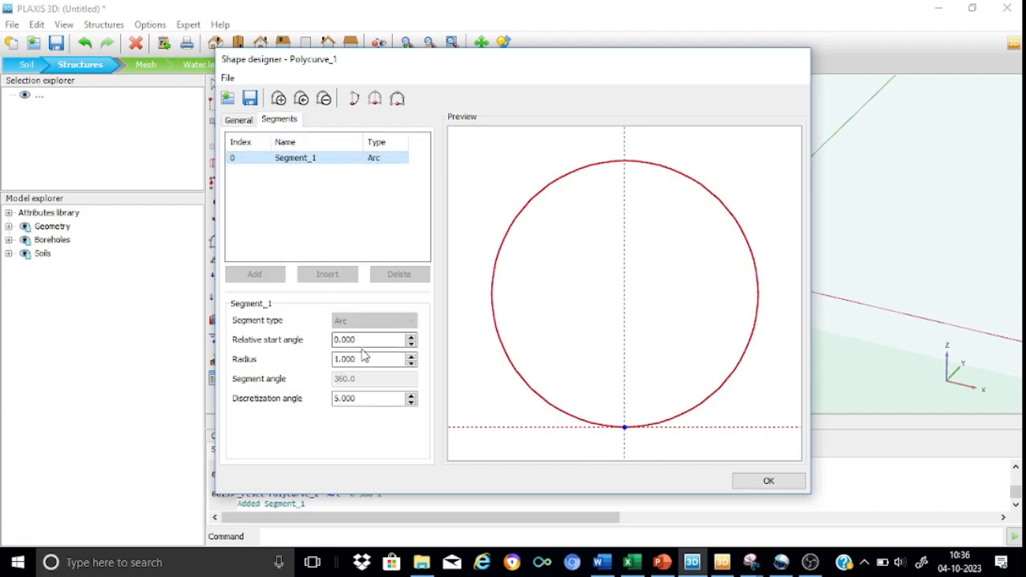
double_click(343, 359)
drag(343, 359, 323, 360)
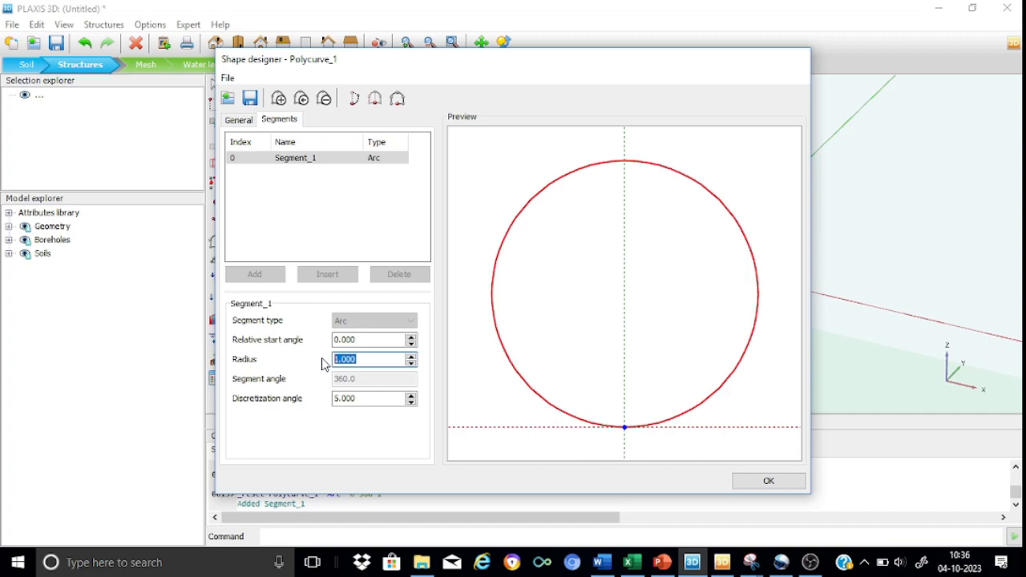
text(0.30)
drag(371, 398, 329, 405)
text(20)
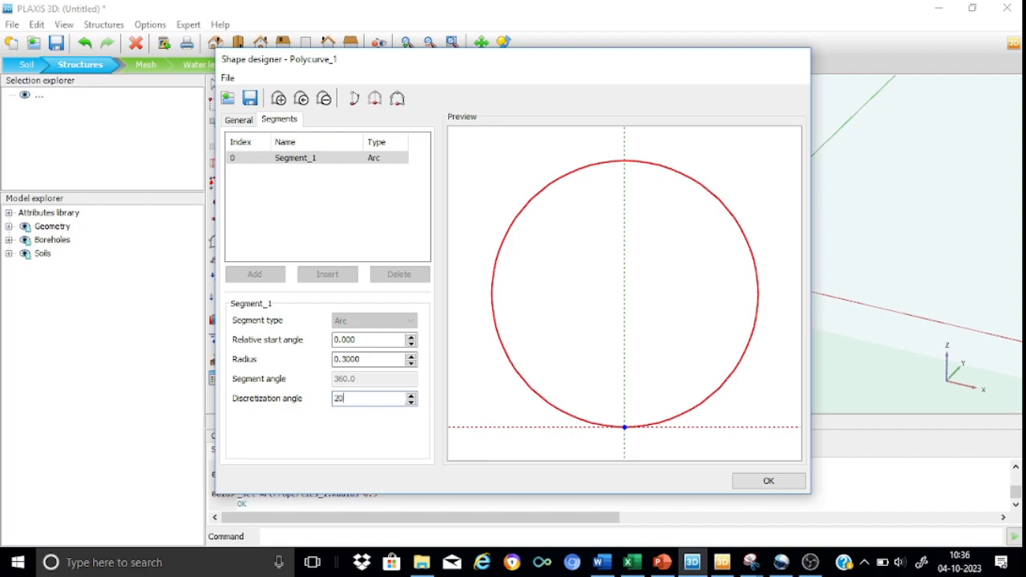
text(10)
key(BackSpace)
Centre the circle on the origin with an axis 2 offset of -0.3 m, and accept the shape
click(239, 120)
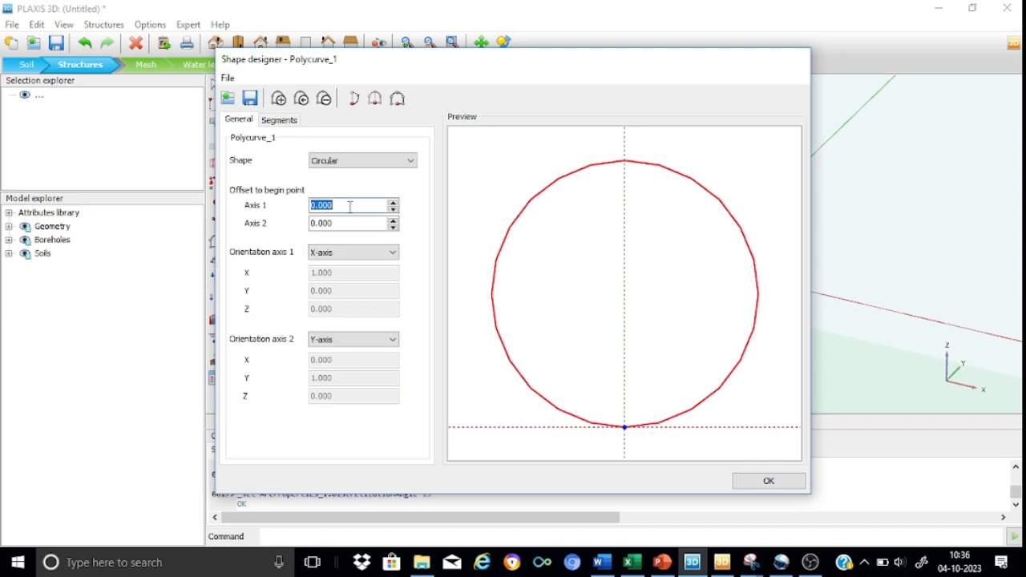
drag(344, 224, 303, 223)
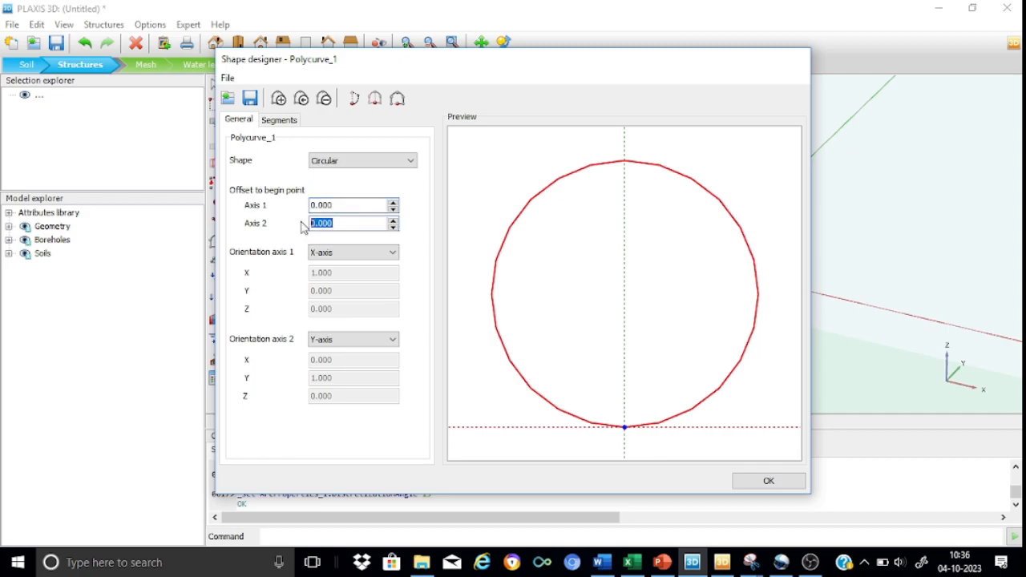
text(-0.3)
click(346, 205)
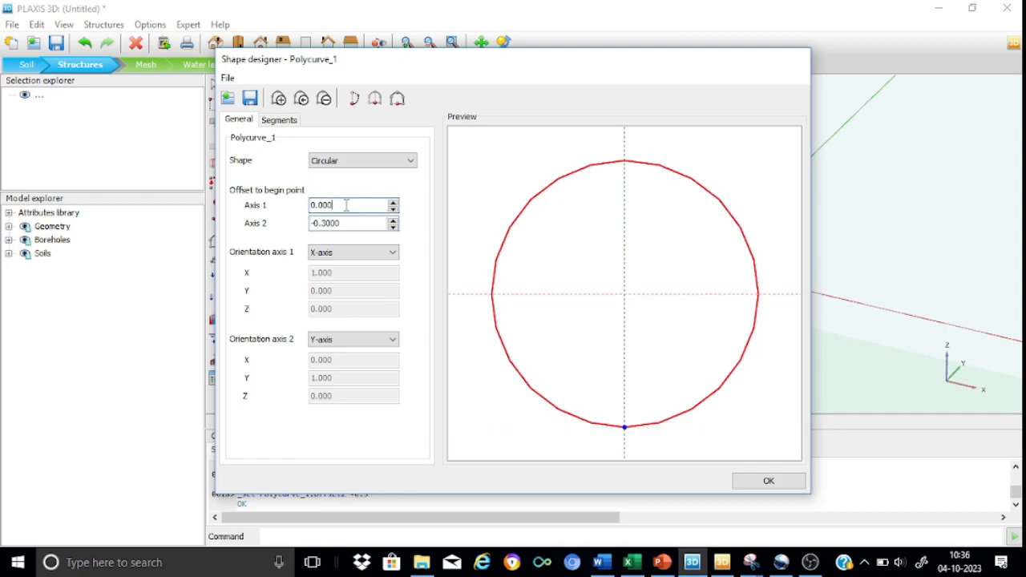
click(770, 481)
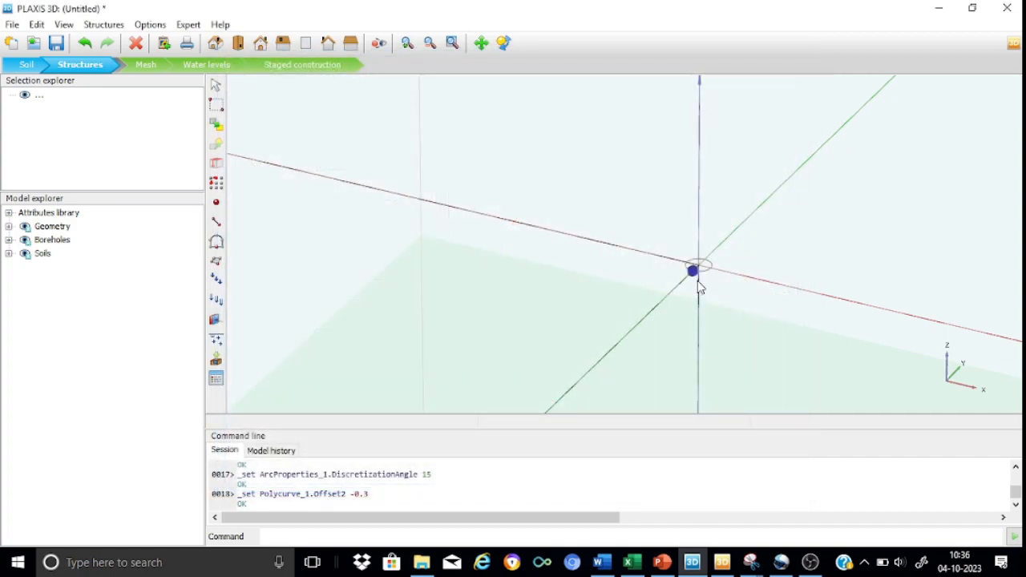
Create a surface from the circular polycurve
click(705, 272)
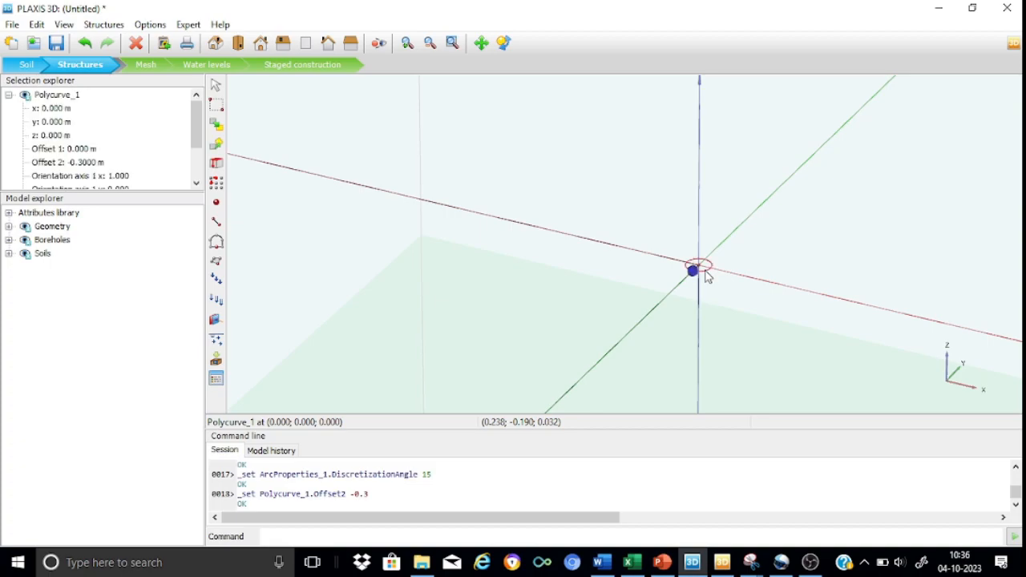
right_click(706, 276)
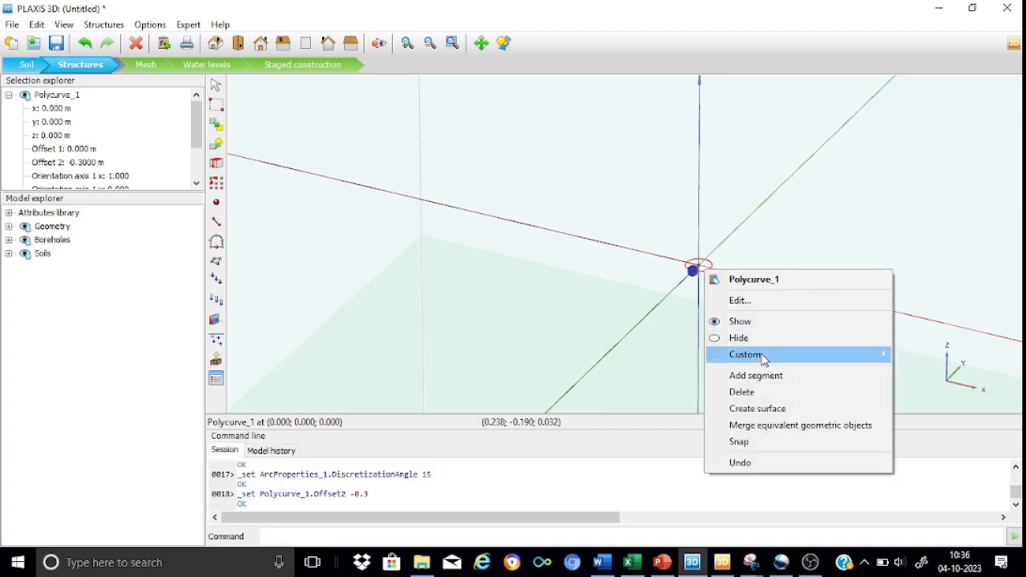
click(773, 410)
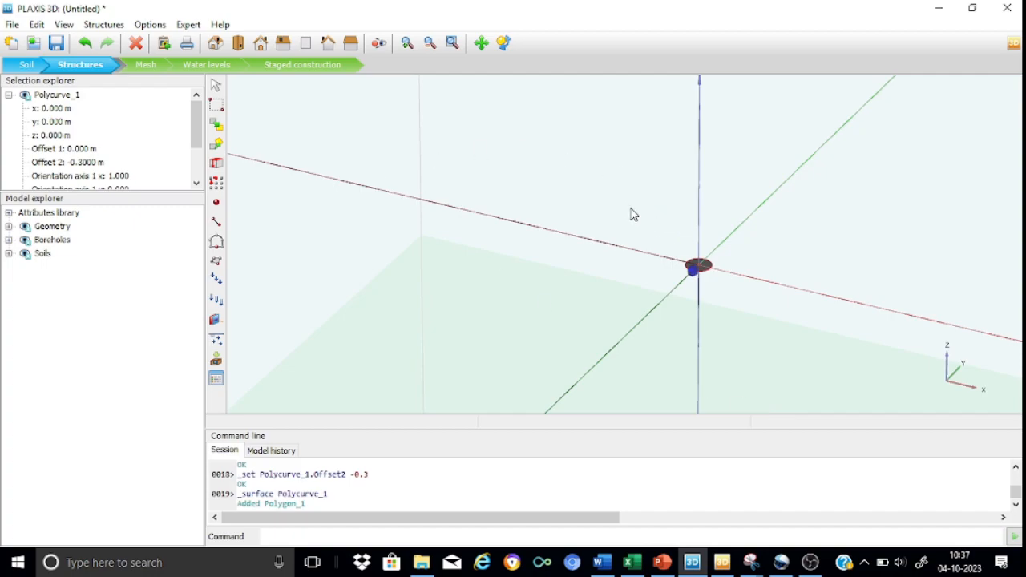
Extrude the circular surface with a z extrusion vector of -15 m to form the pile volume
click(408, 44)
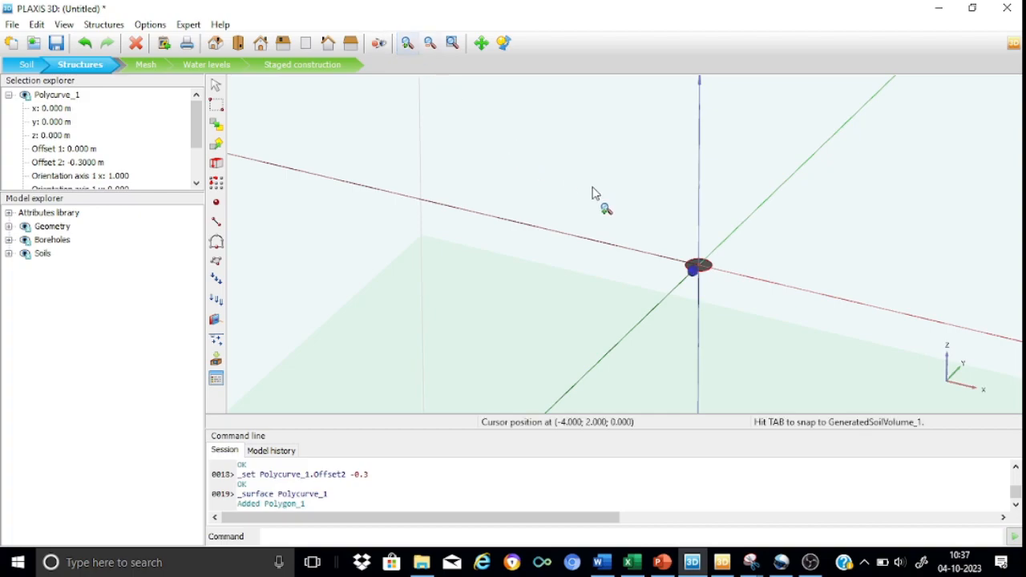
drag(610, 210, 737, 315)
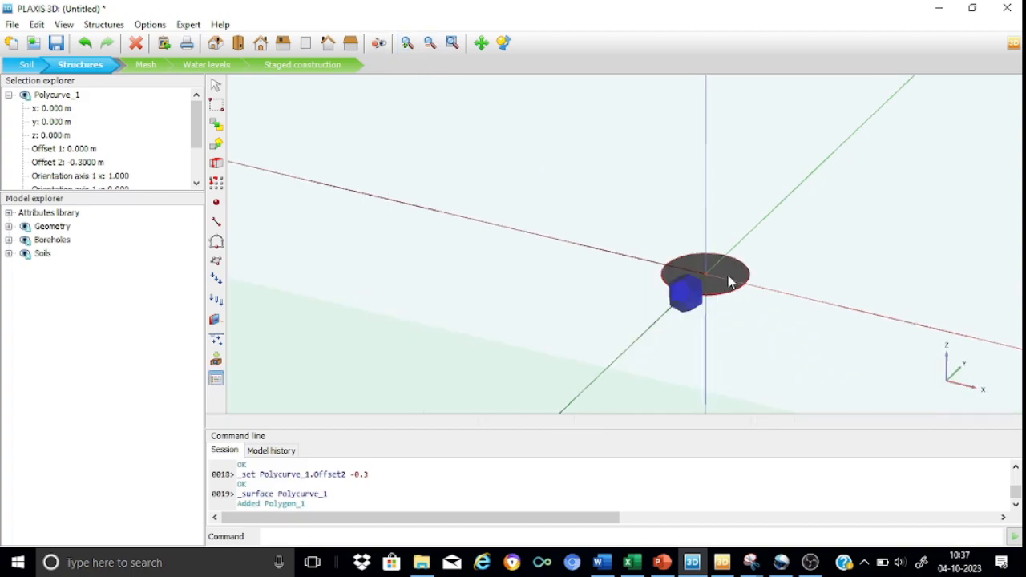
click(734, 272)
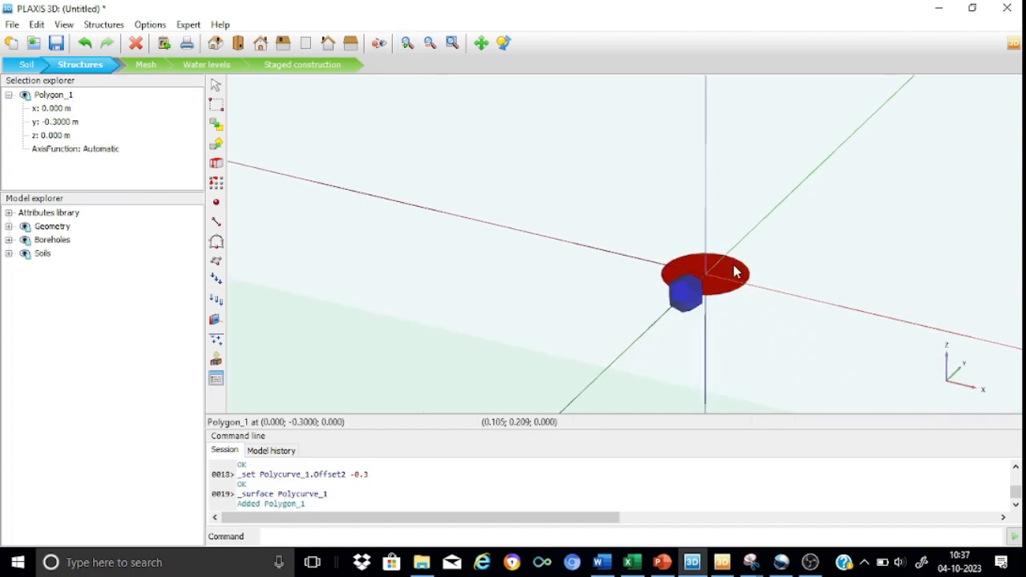
click(217, 163)
drag(419, 203, 373, 205)
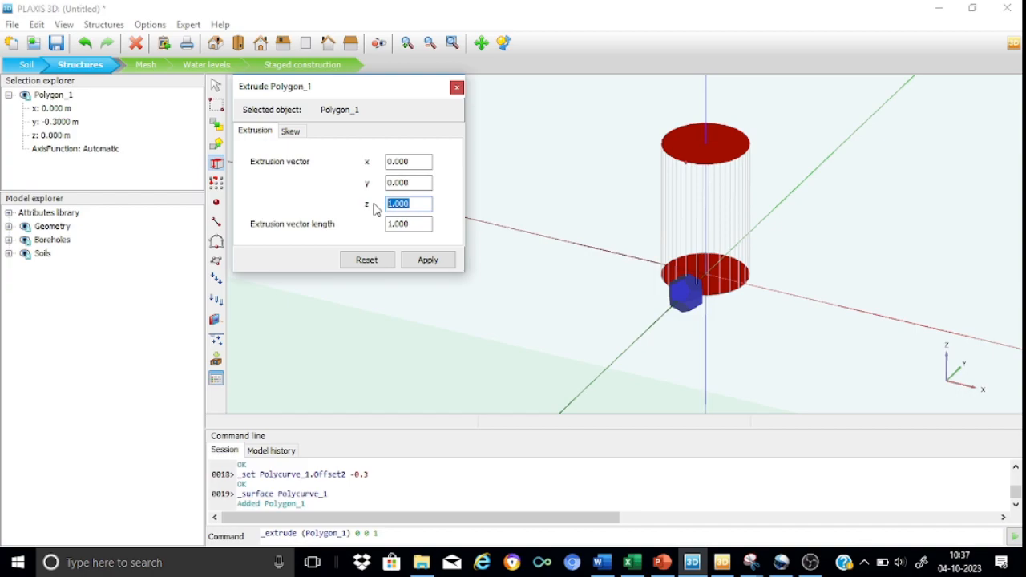
text(-15)
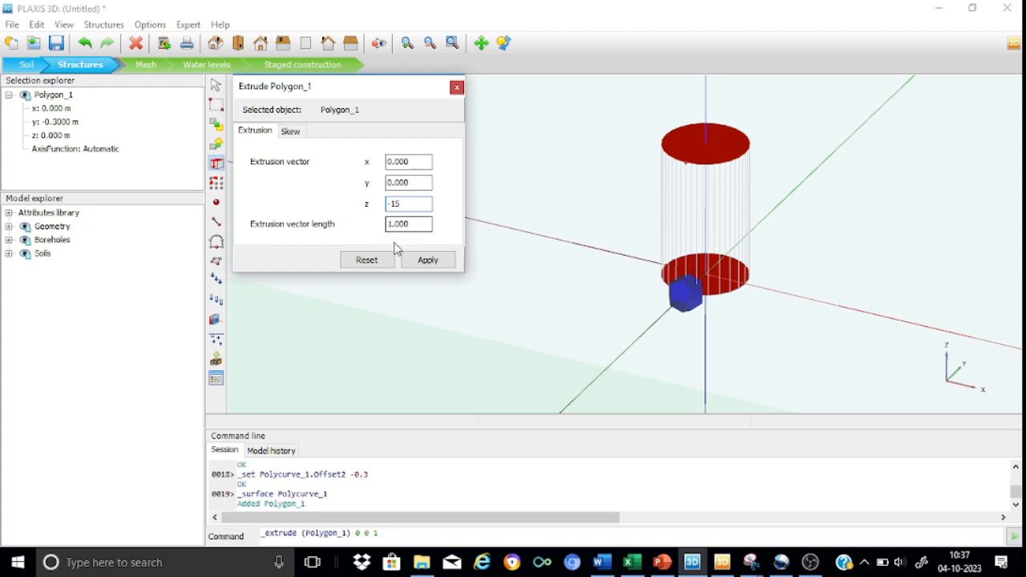
click(428, 260)
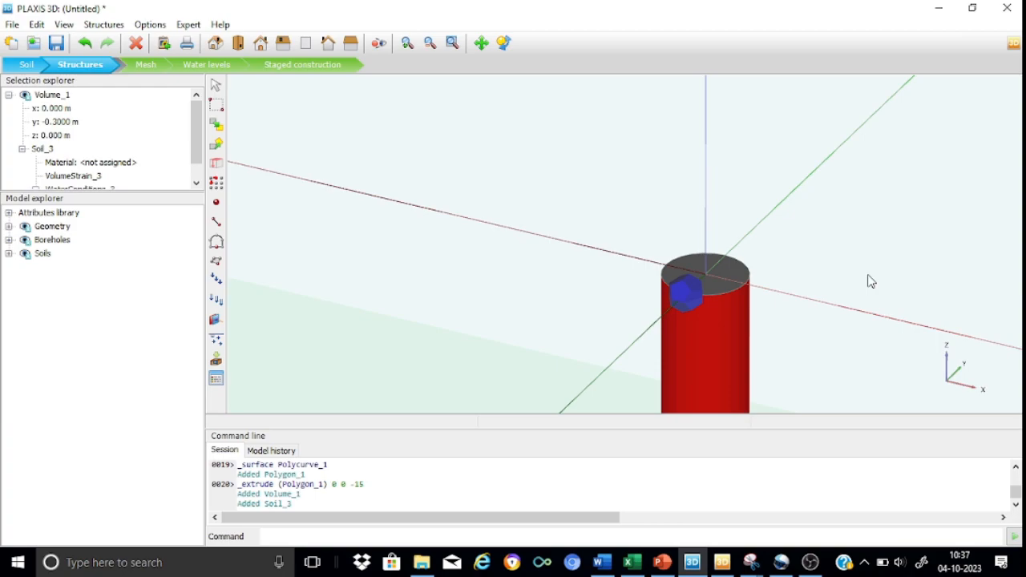
Delete the original circular surface and its polycurve at the pile head, keeping the extruded volume
click(736, 272)
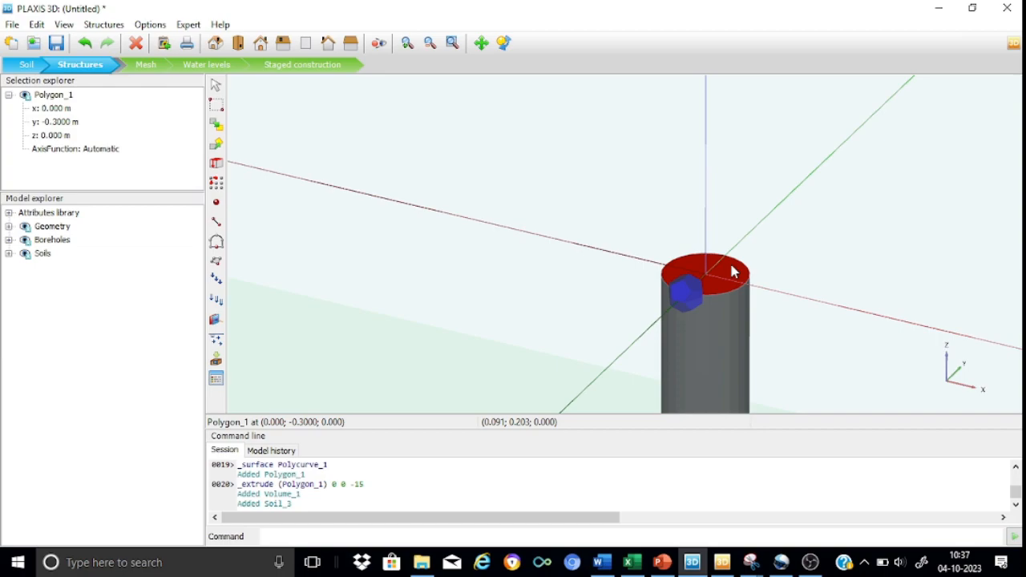
key(Delete)
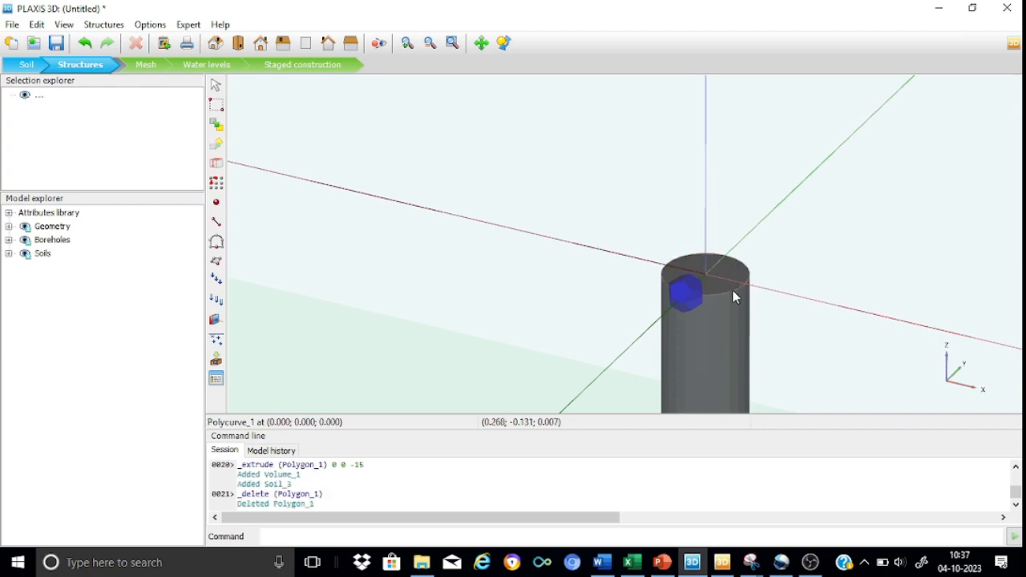
click(734, 296)
key(Delete)
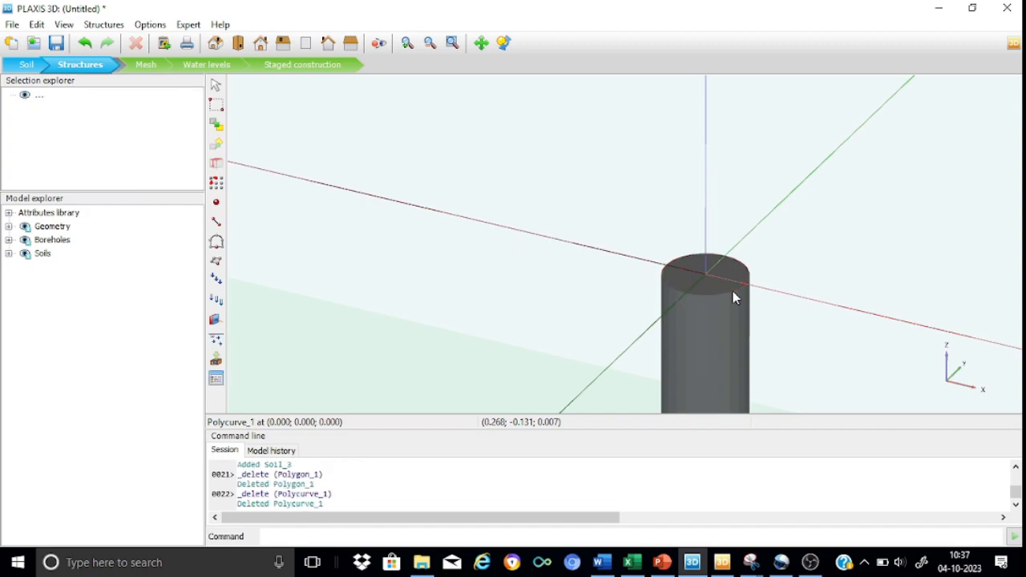
Decompose the pile volume into surfaces
click(706, 350)
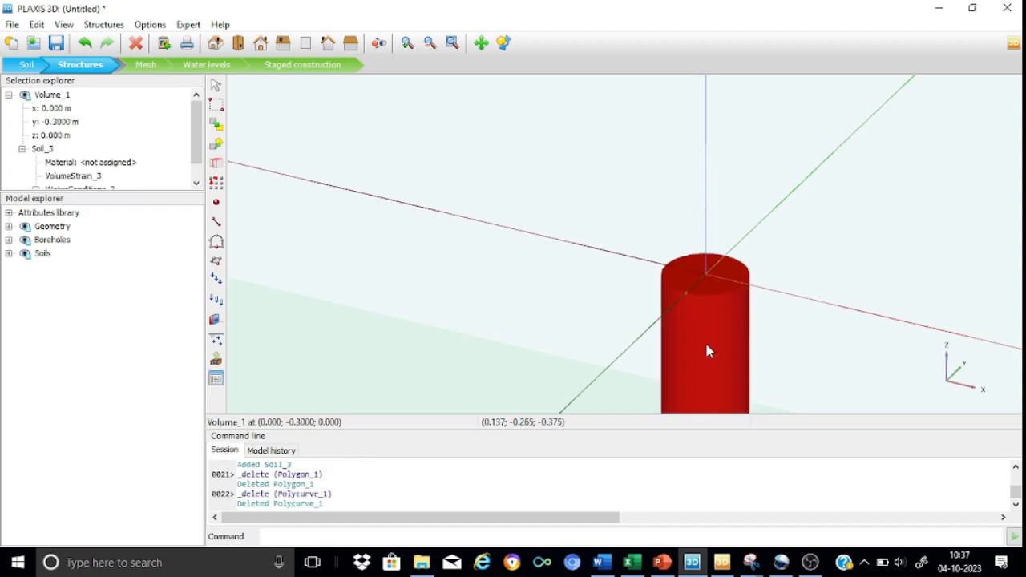
right_click(706, 350)
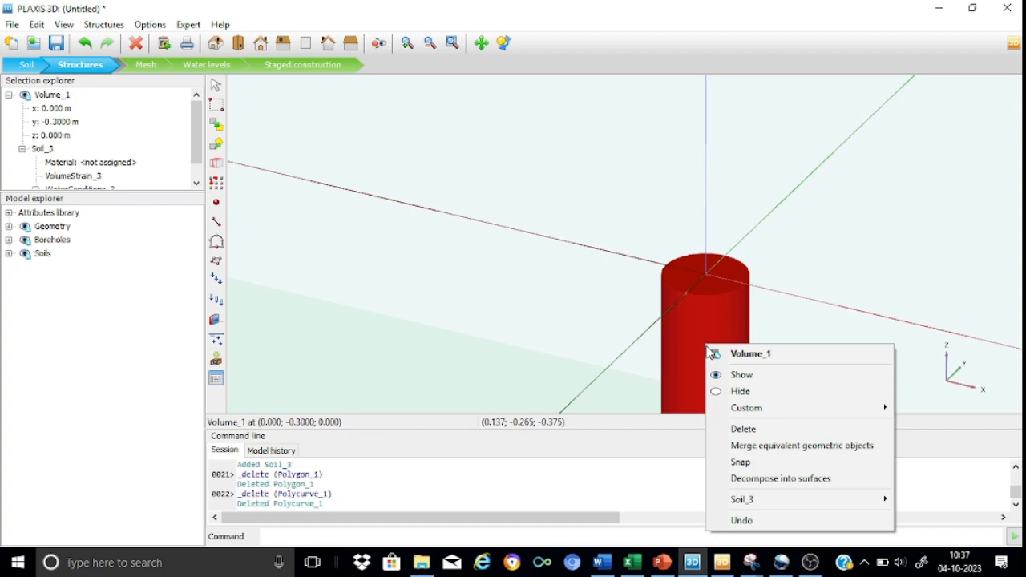
click(797, 478)
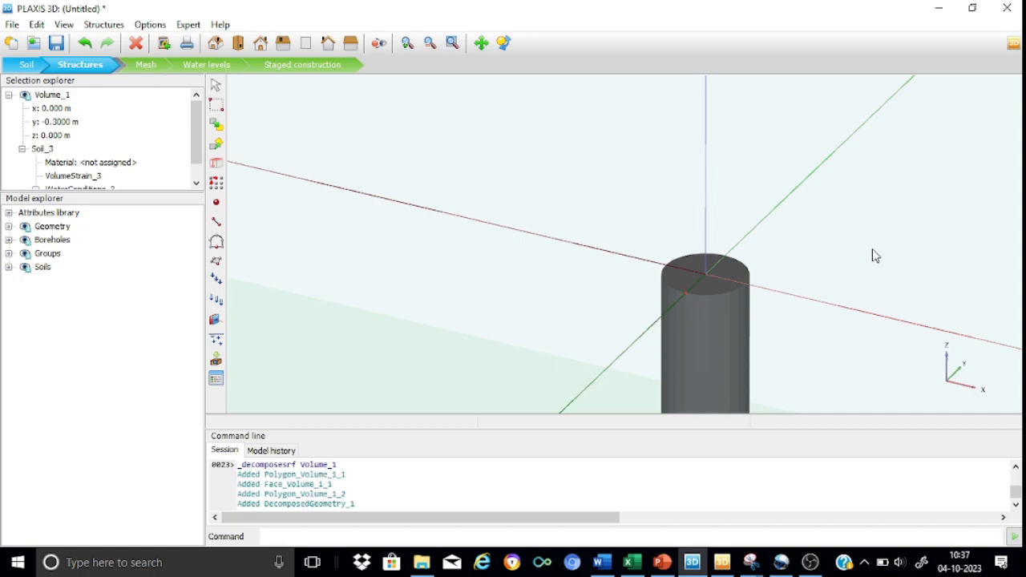
Create a positive interface on the pile's cylindrical side surface
click(714, 344)
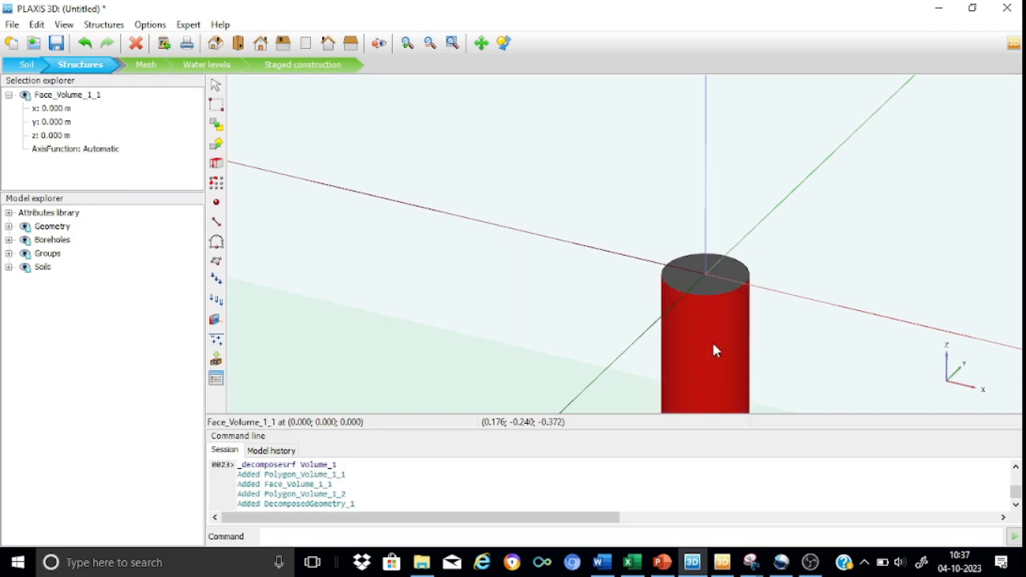
right_click(715, 350)
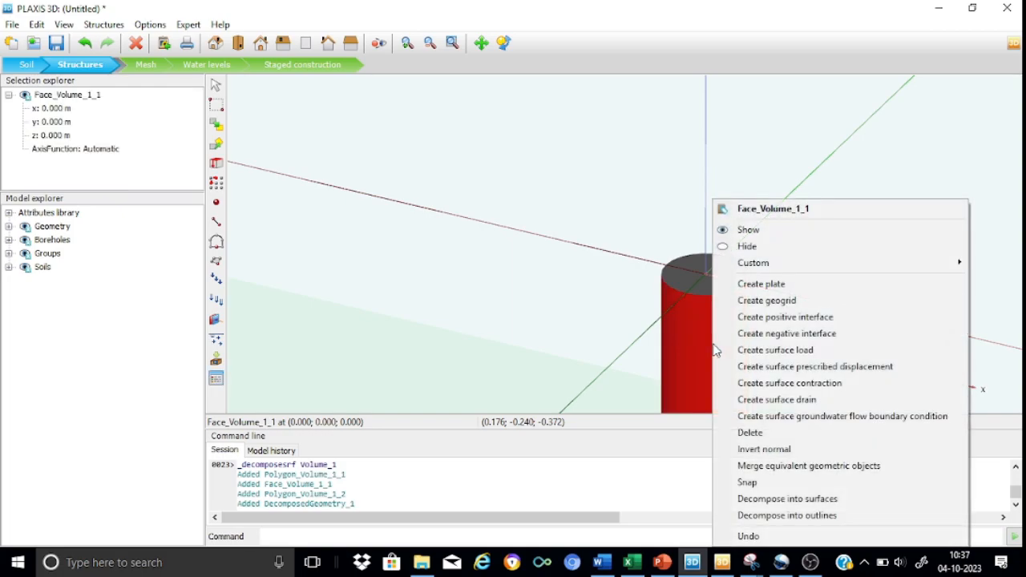
click(785, 317)
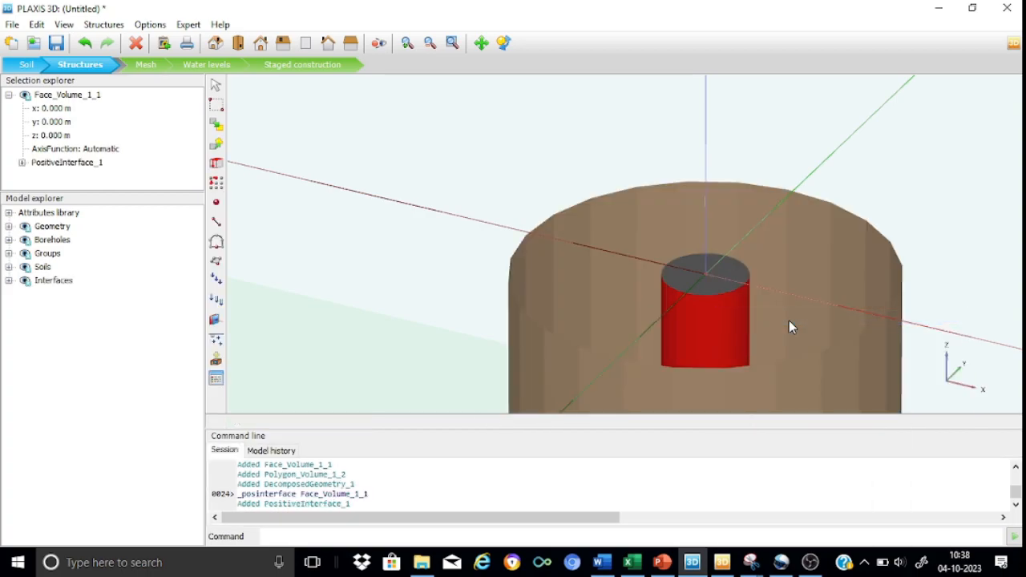
Create a positive interface on the pile's circular base surface at 15 m depth
click(454, 44)
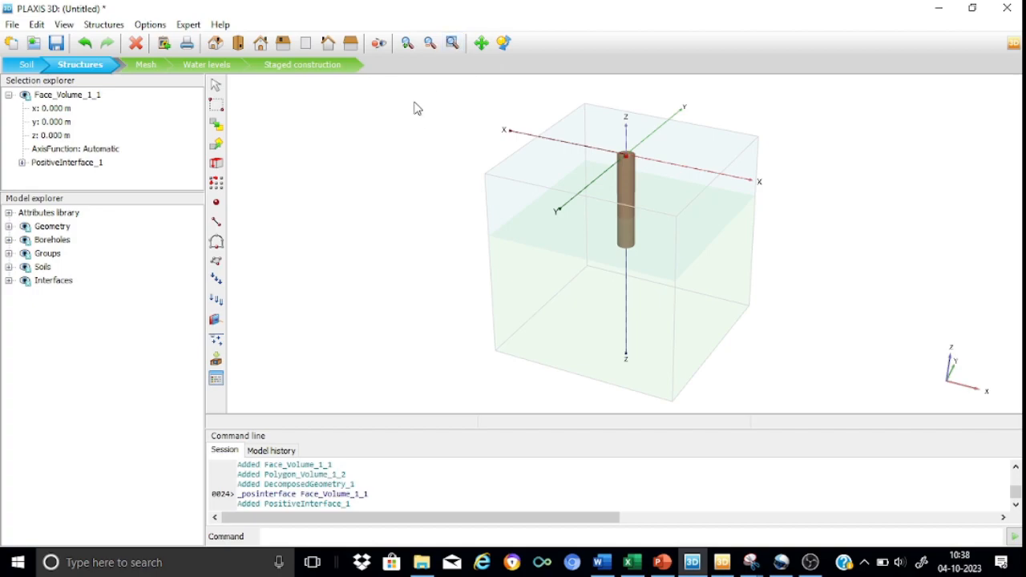
click(409, 45)
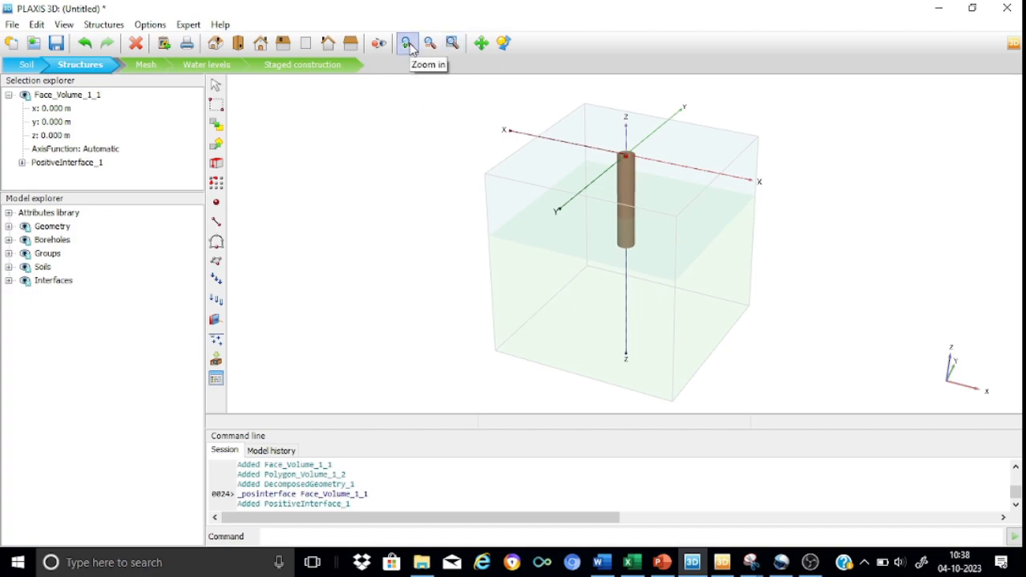
click(503, 43)
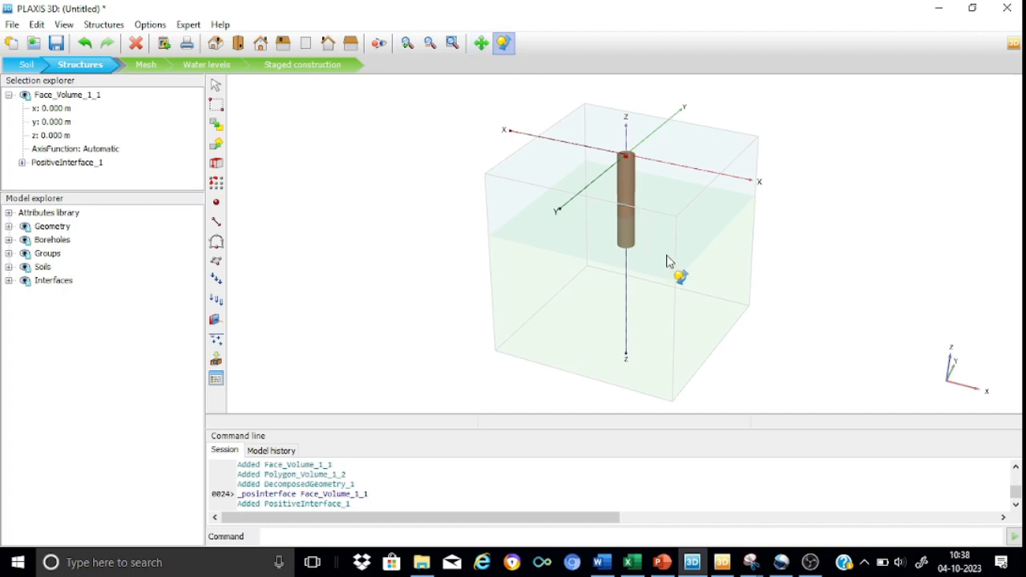
drag(629, 261, 646, 95)
click(407, 43)
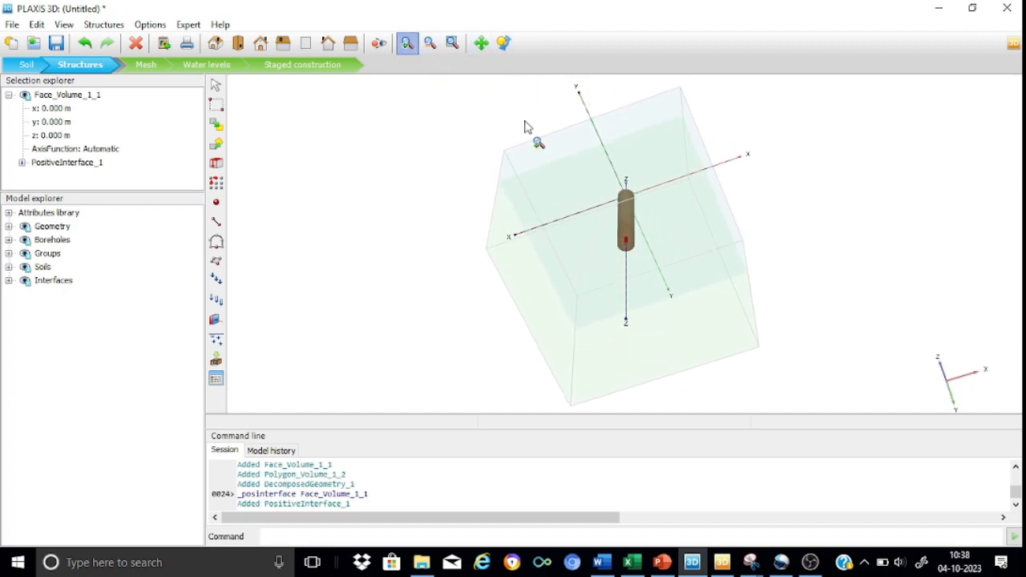
drag(595, 241, 669, 272)
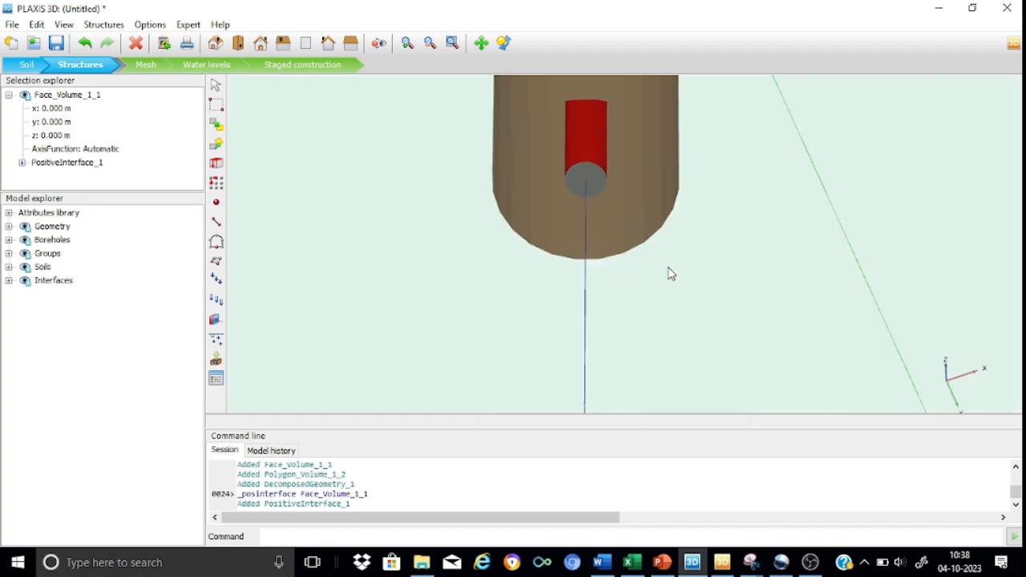
click(583, 185)
right_click(583, 189)
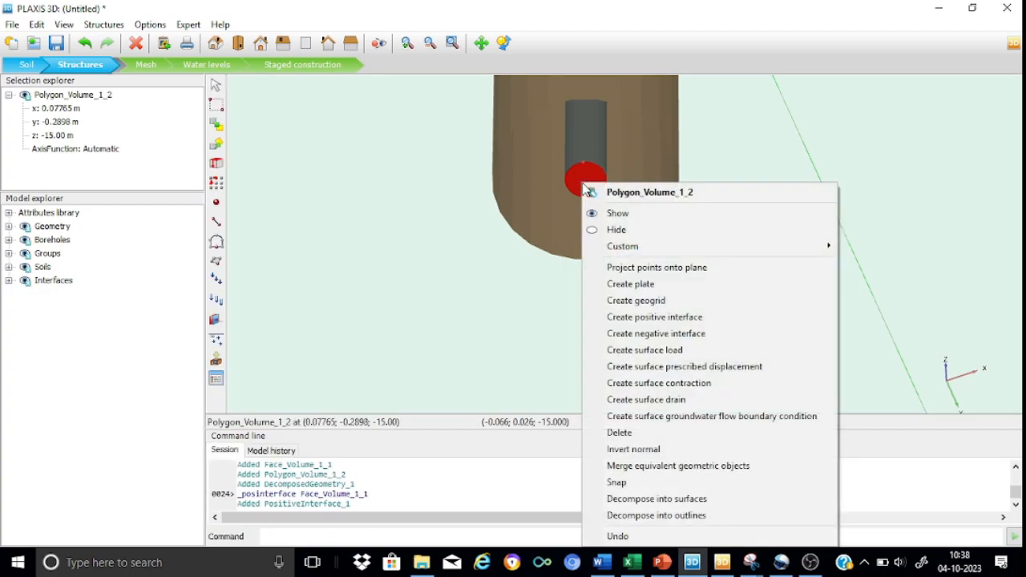
click(659, 318)
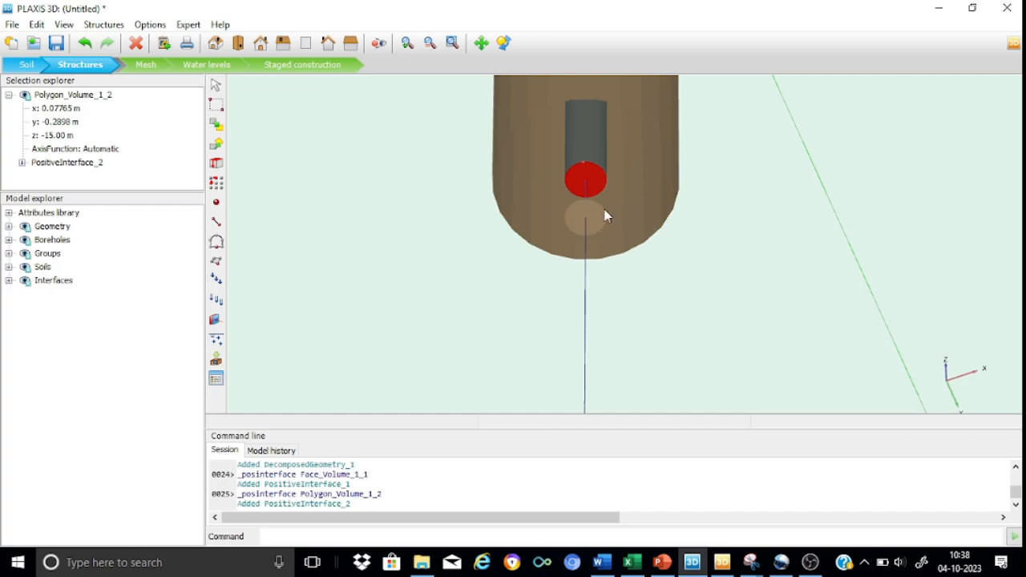
Create a surface prescribed displacement on the pile's circular top surface and review its displacement components
click(452, 43)
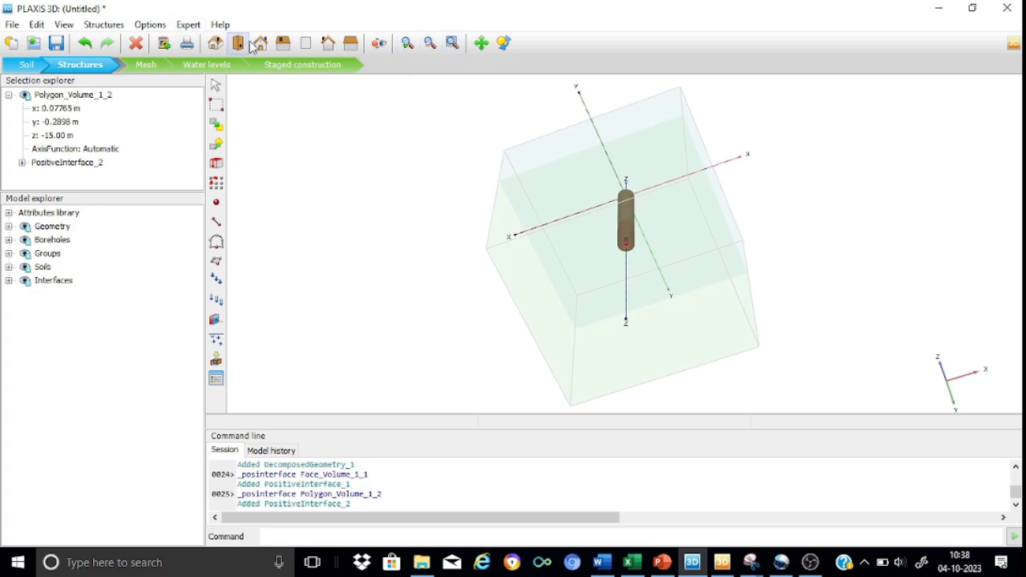
click(217, 43)
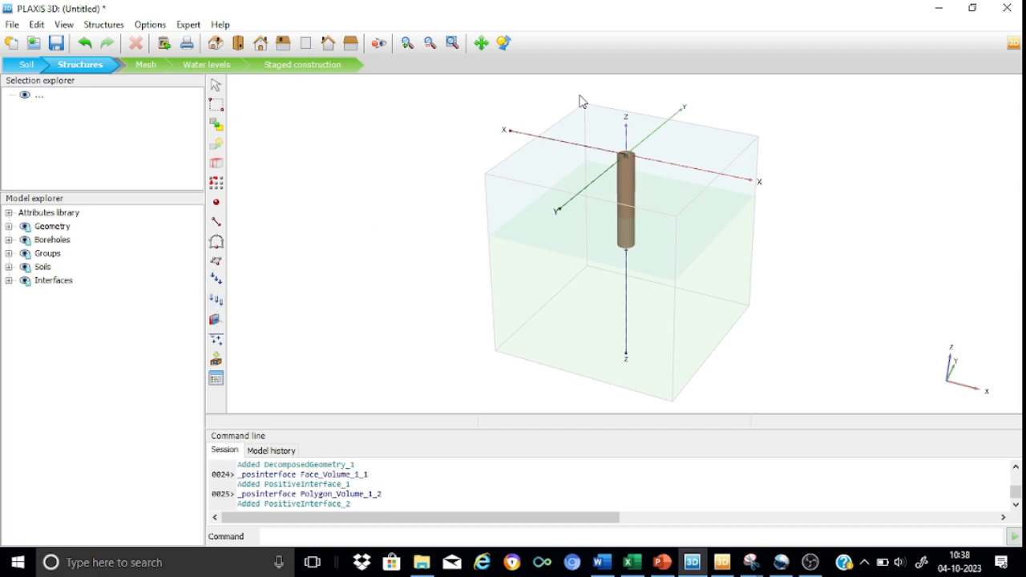
click(408, 45)
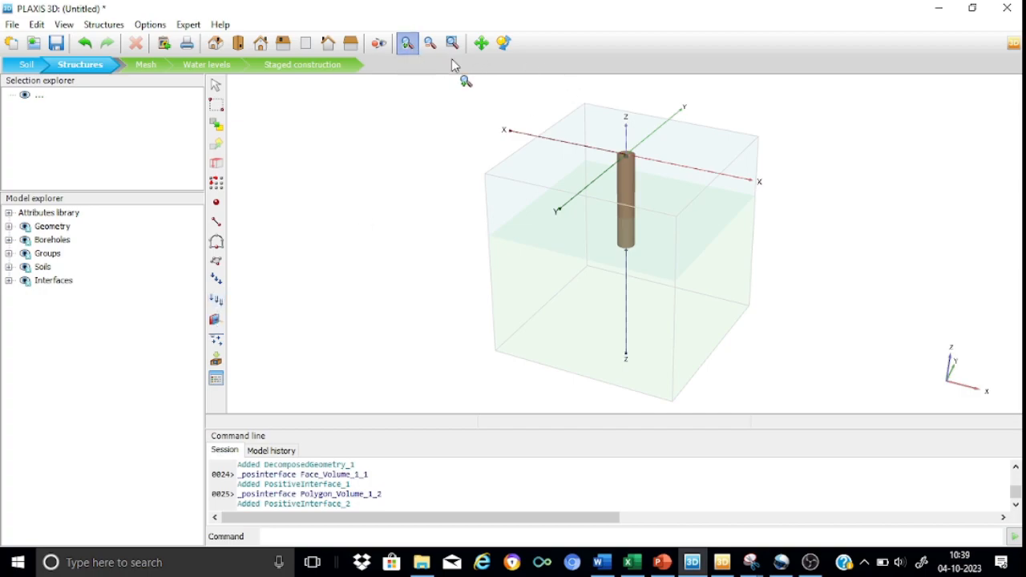
drag(590, 137, 671, 215)
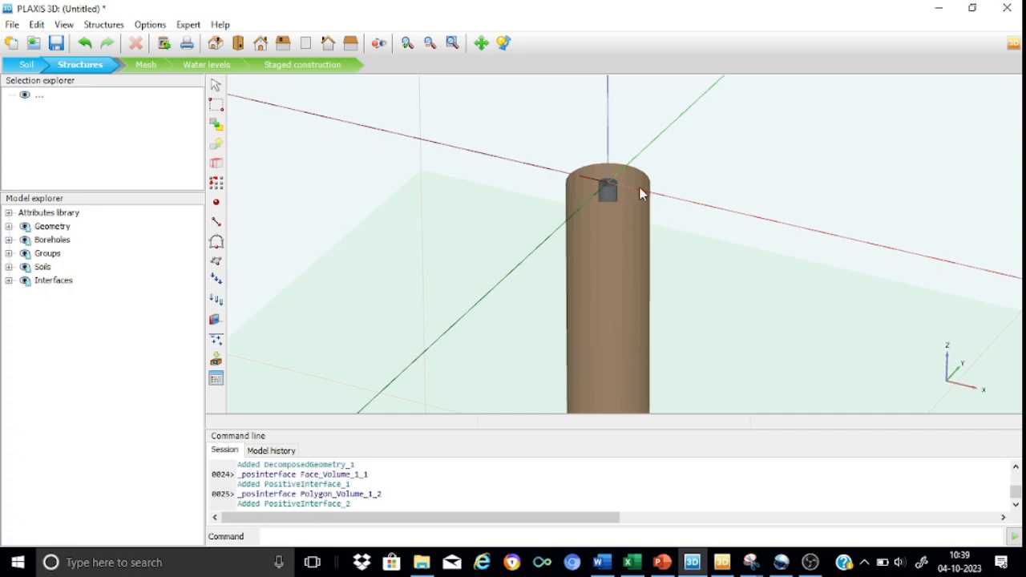
click(503, 42)
drag(600, 192, 605, 235)
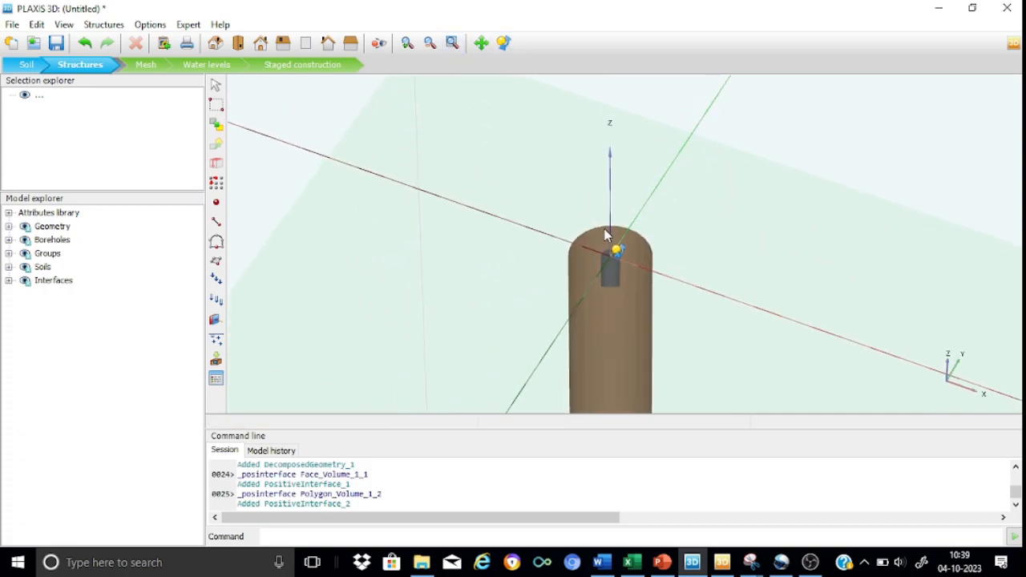
click(213, 84)
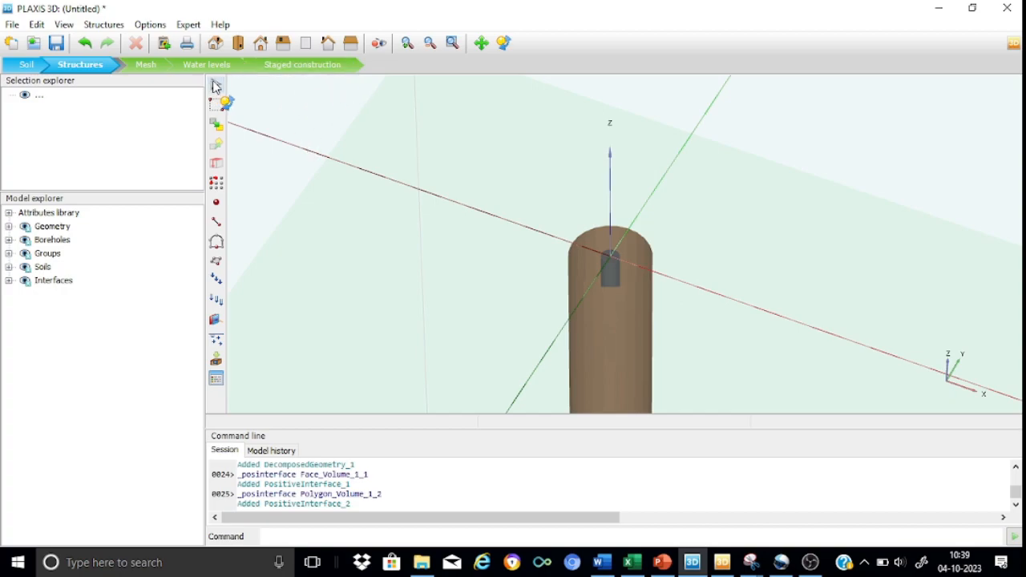
click(617, 254)
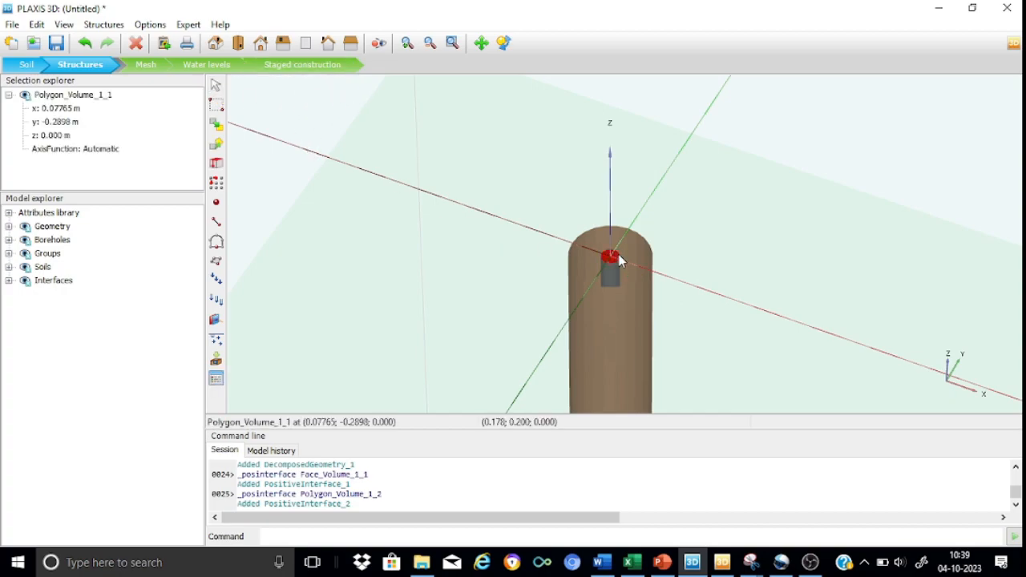
right_click(618, 260)
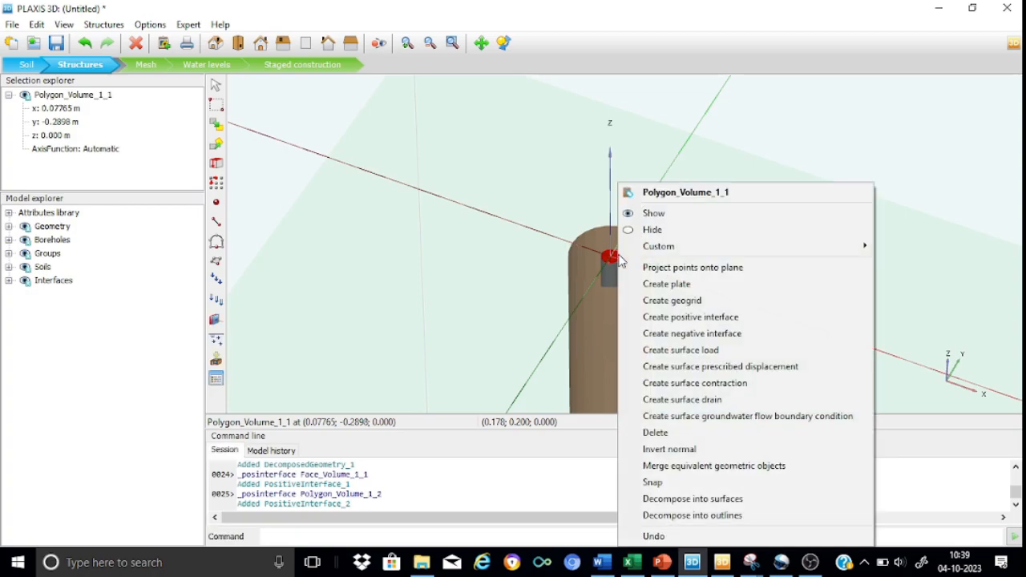
click(697, 370)
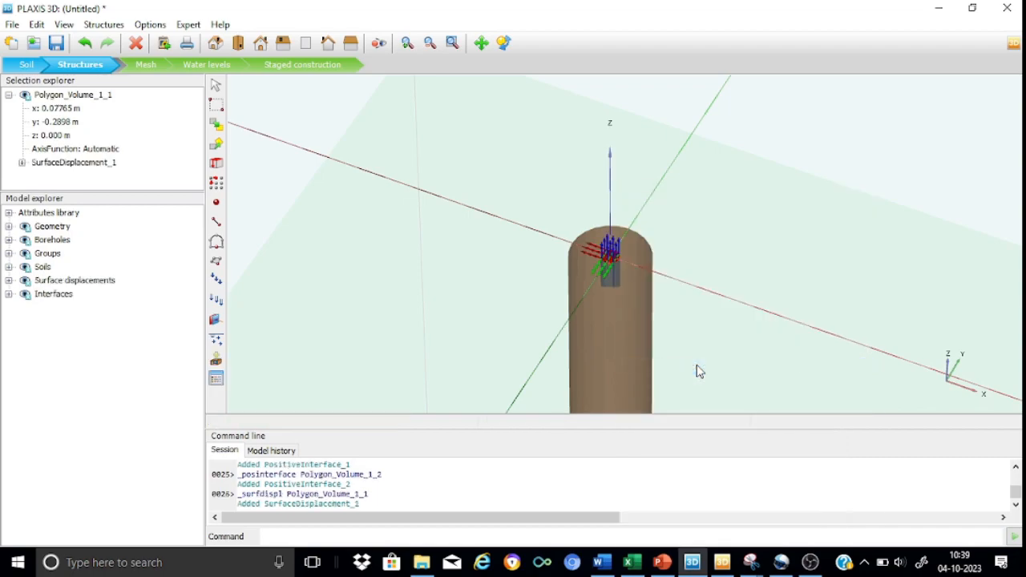
click(9, 280)
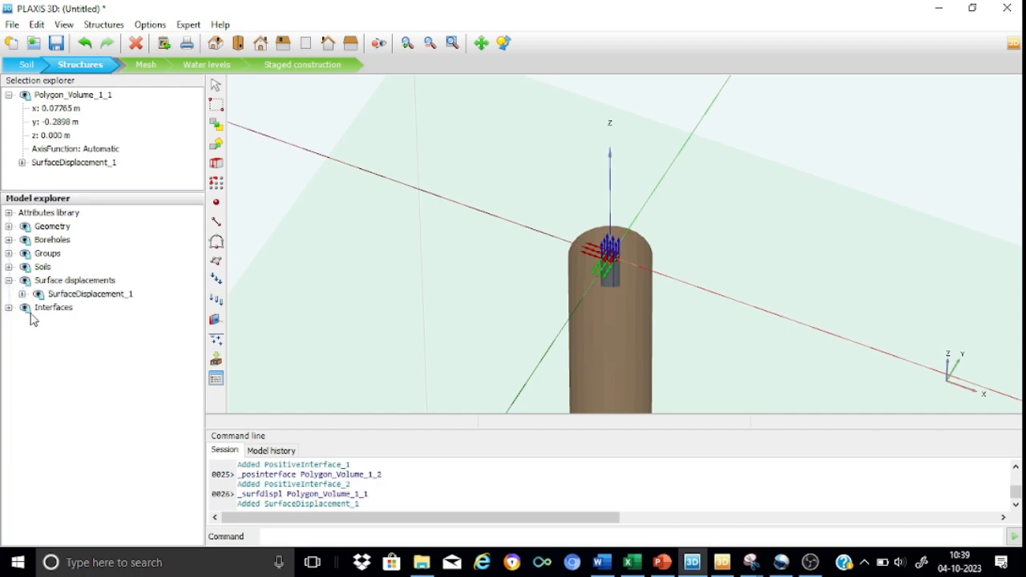
click(22, 294)
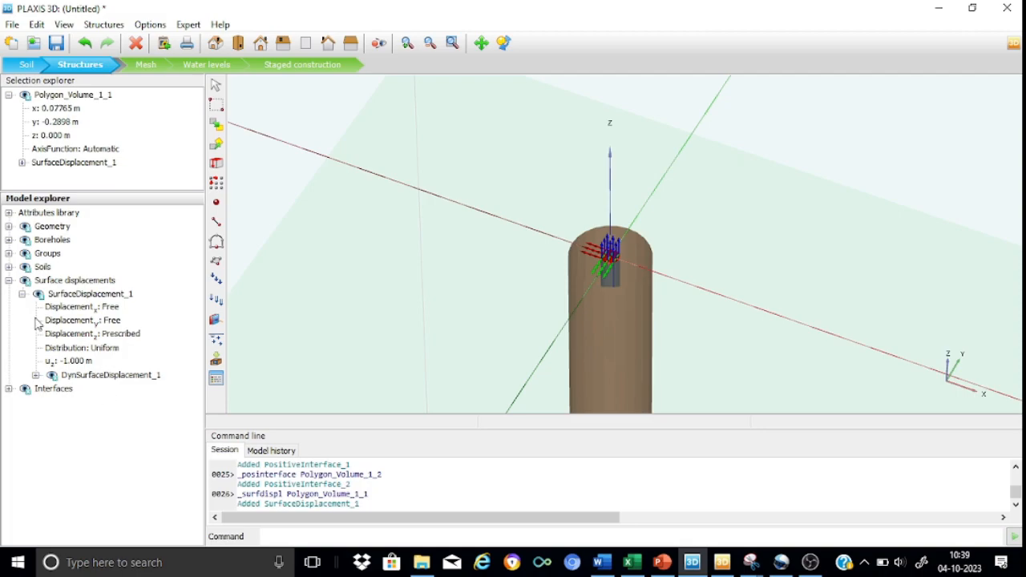
click(9, 280)
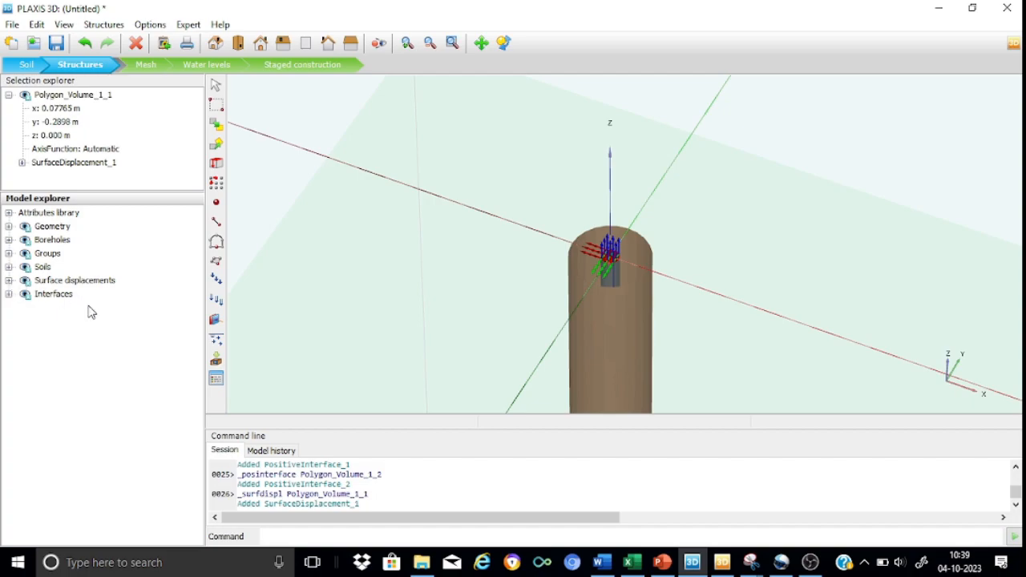
Create a new soil material set named "pile" with the Linear elastic material model
click(215, 378)
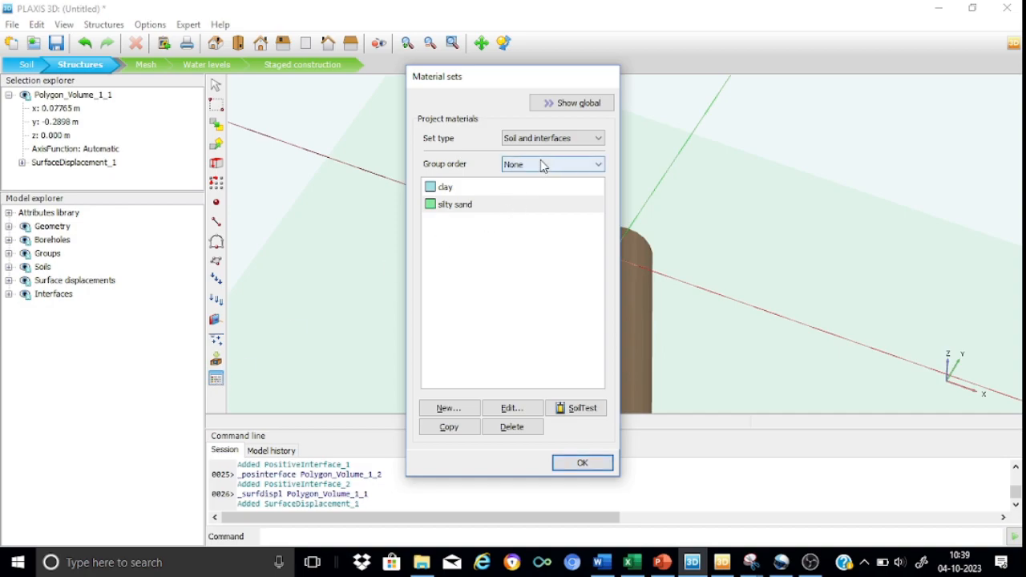
click(449, 408)
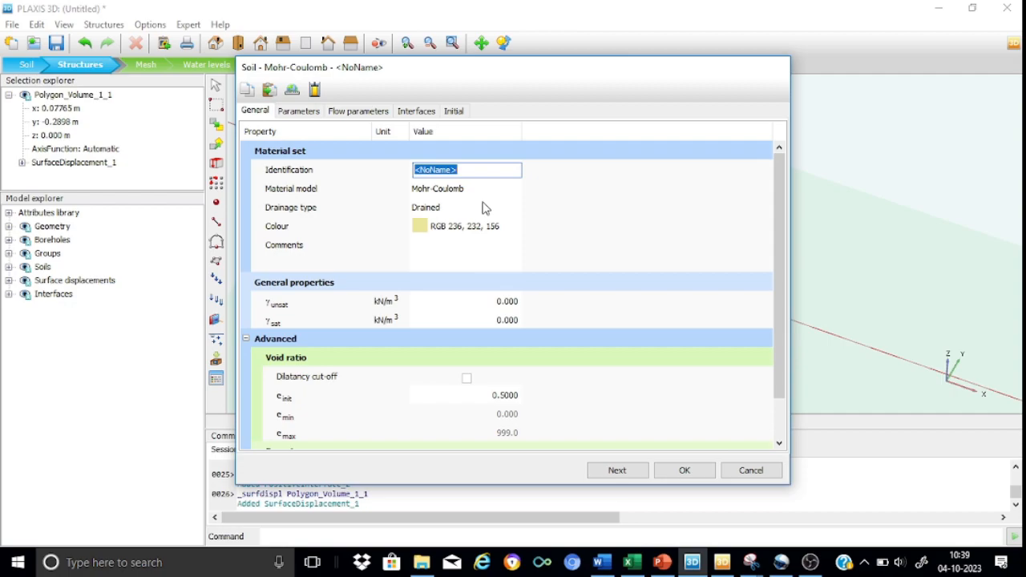
text(pile)
click(453, 193)
click(514, 189)
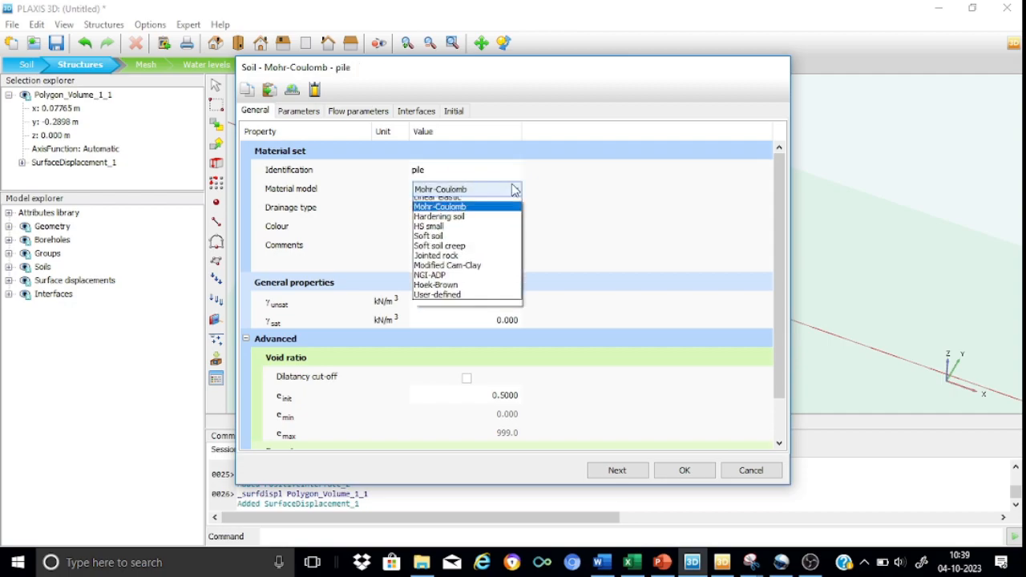
click(461, 206)
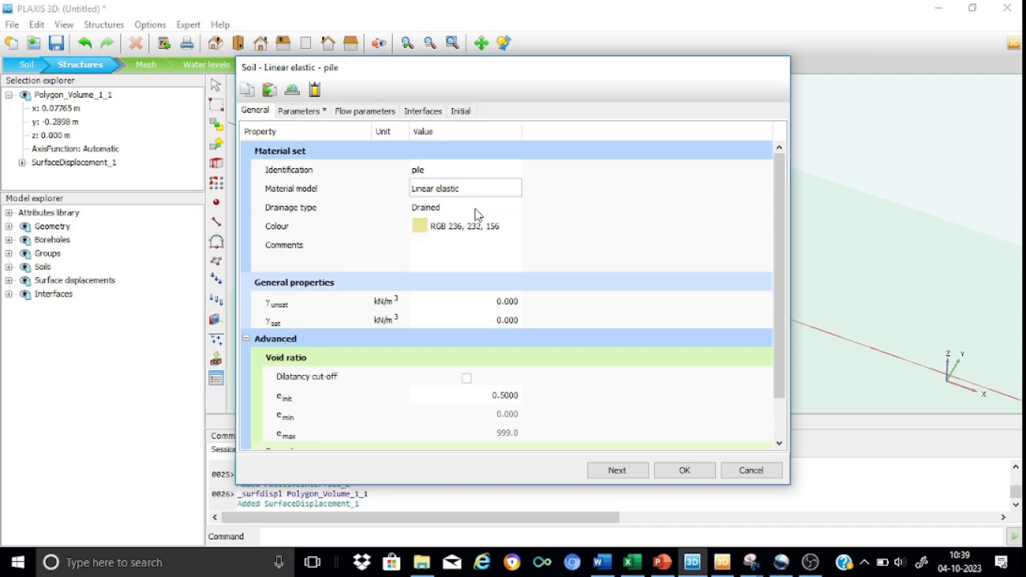
Set the pile material's drainage type to Non-porous and its unsaturated unit weight to 24 kN/m³
click(474, 210)
click(512, 208)
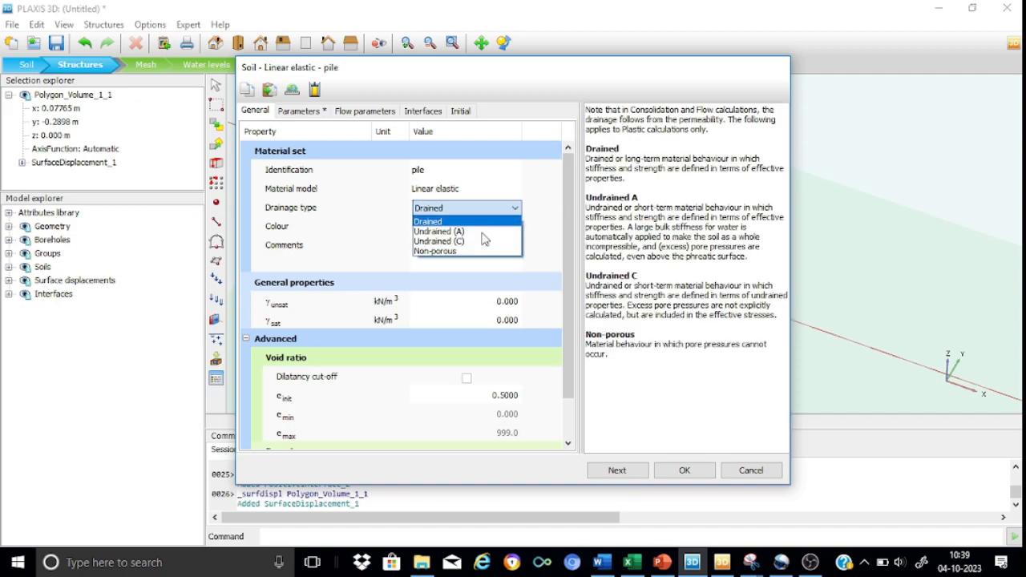
click(458, 250)
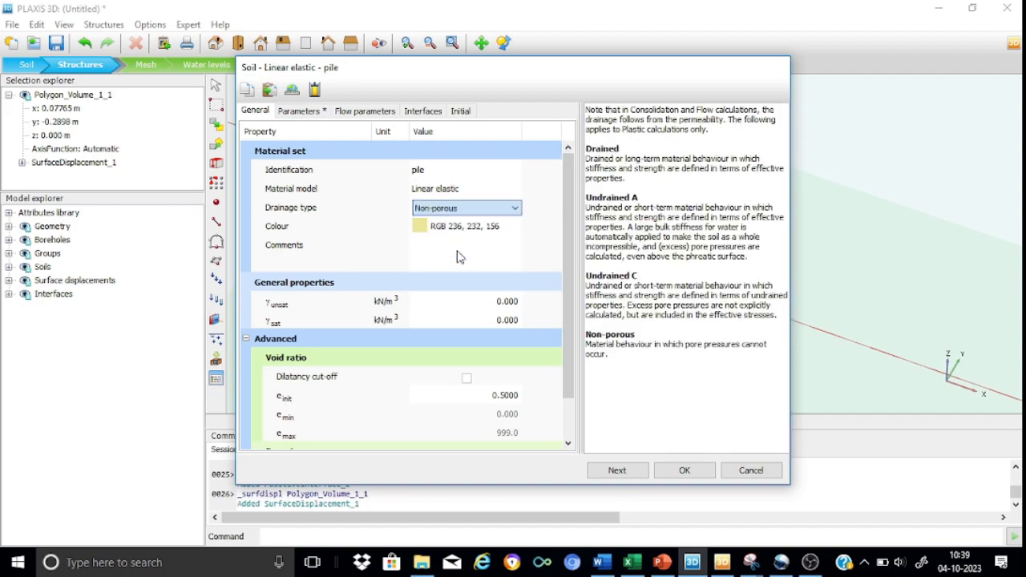
click(505, 305)
text(24)
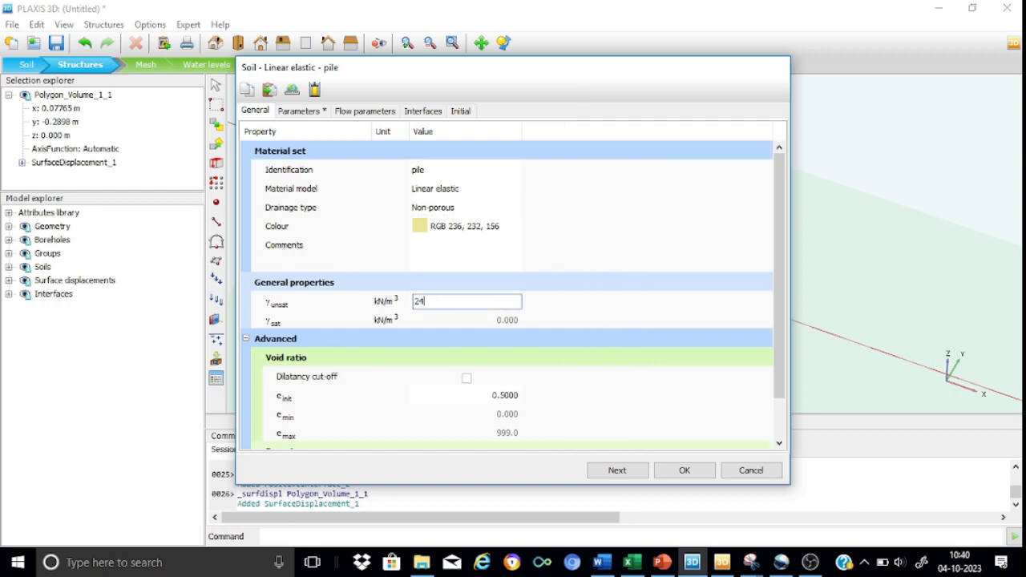
Set the pile material's stiffness E to 25E6 kN/m² and Poisson's ratio to 0.2, and save the material set
click(303, 111)
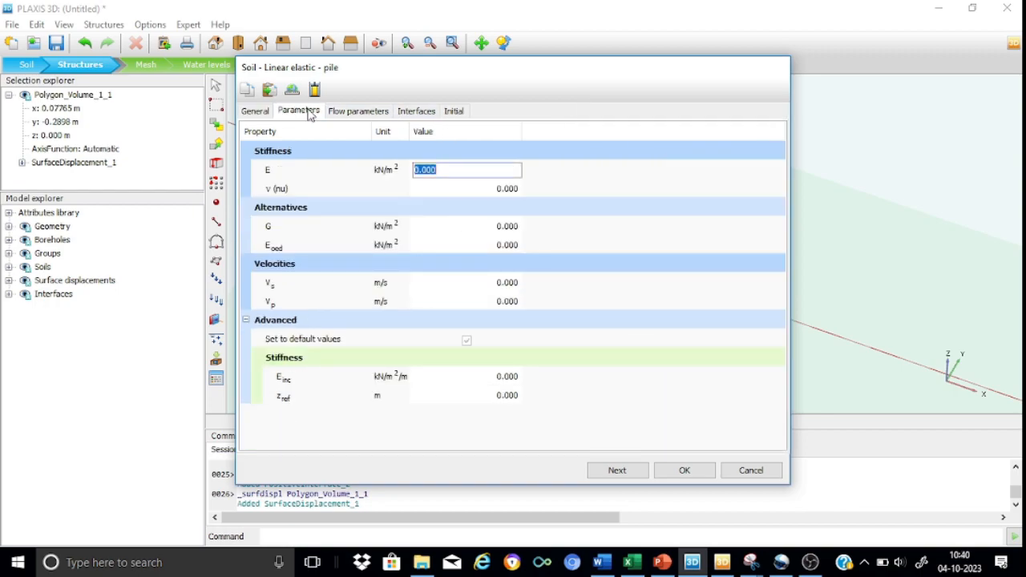
text(25e6)
click(493, 187)
text(0.2)
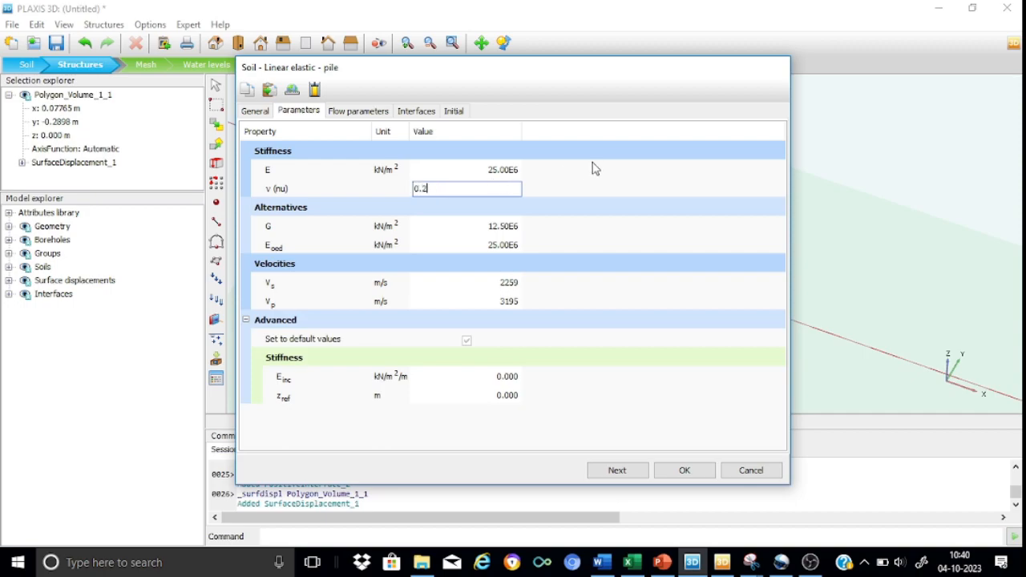
key(shift+Tab)
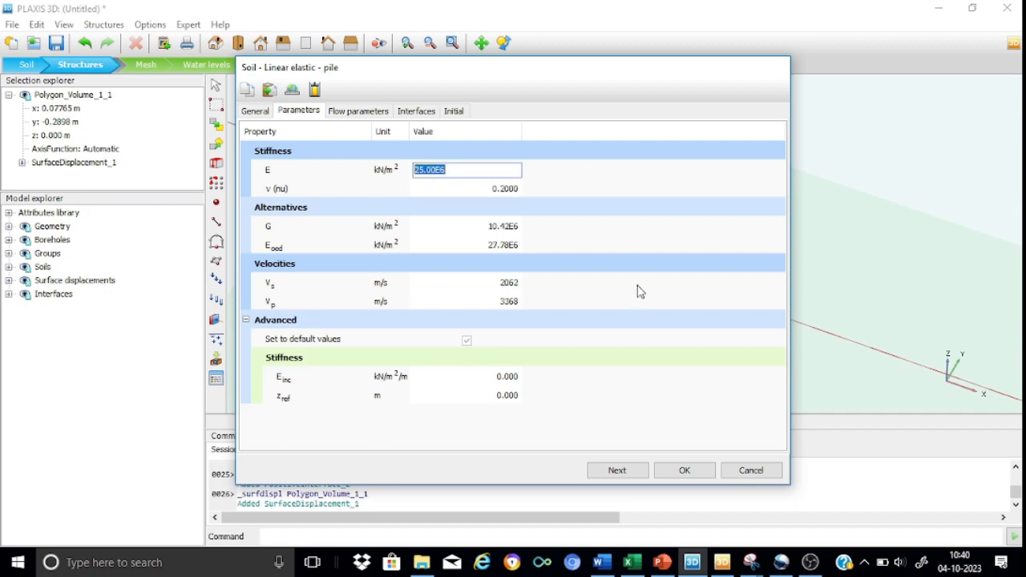
click(683, 470)
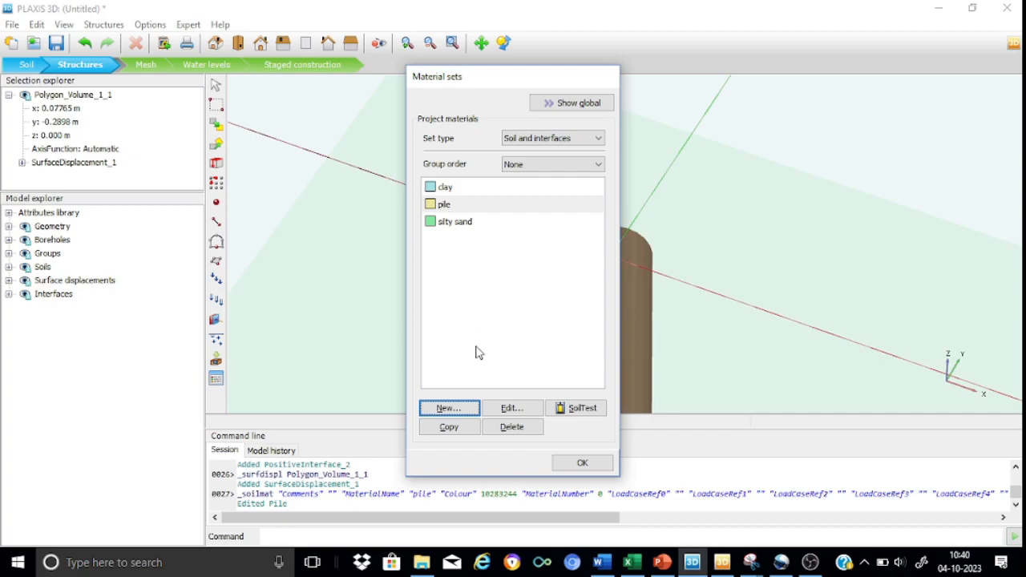
click(574, 463)
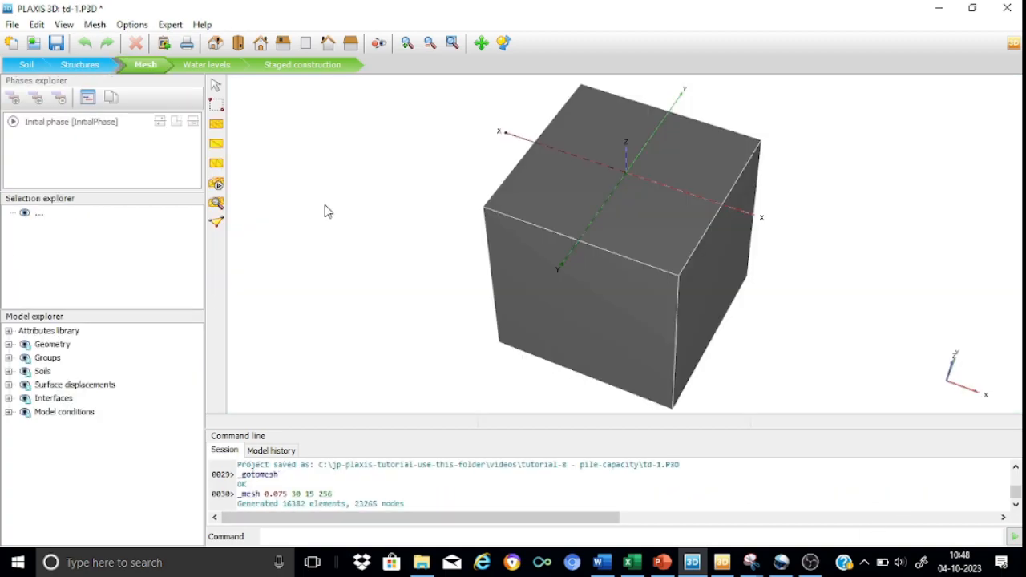
Generate the mesh with Coarse element distribution and inspect it around the pile head in PLAXIS Output
click(218, 186)
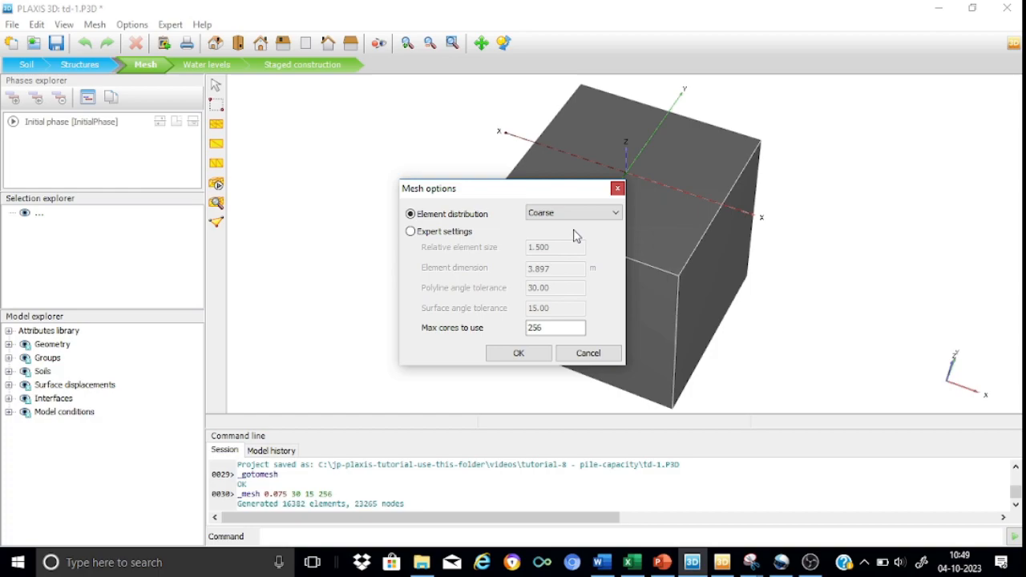
click(516, 354)
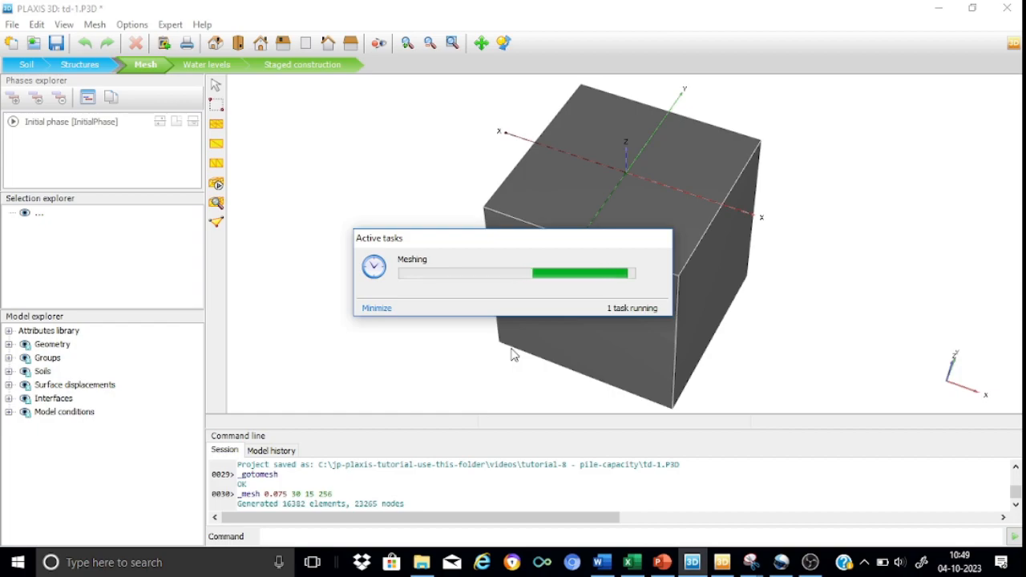
click(217, 204)
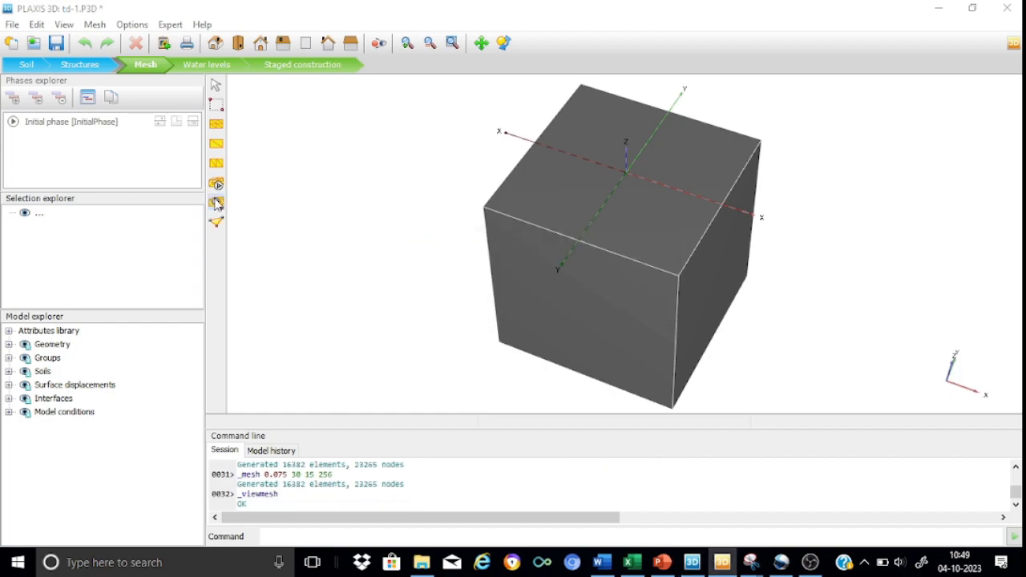
click(722, 561)
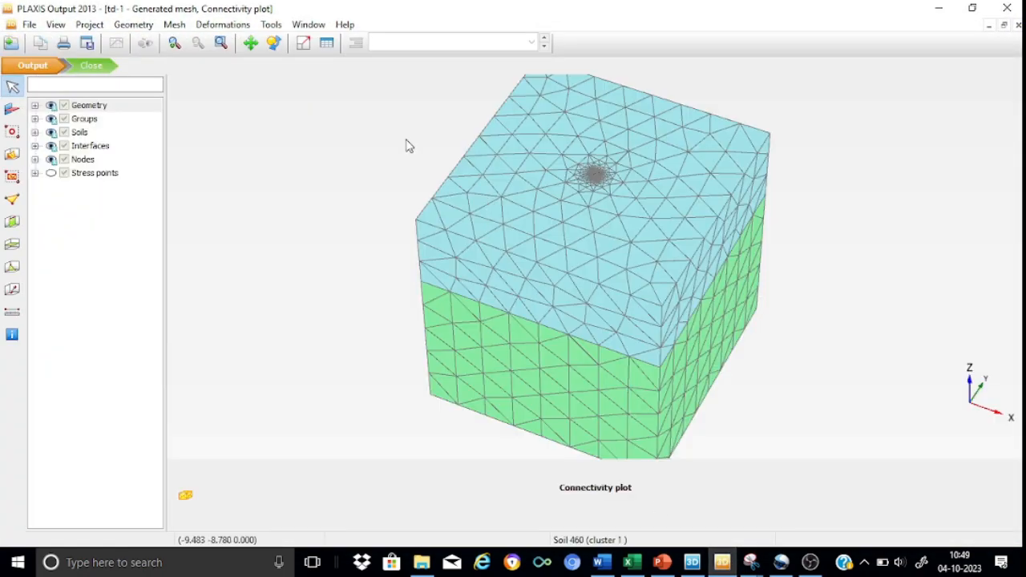
click(175, 44)
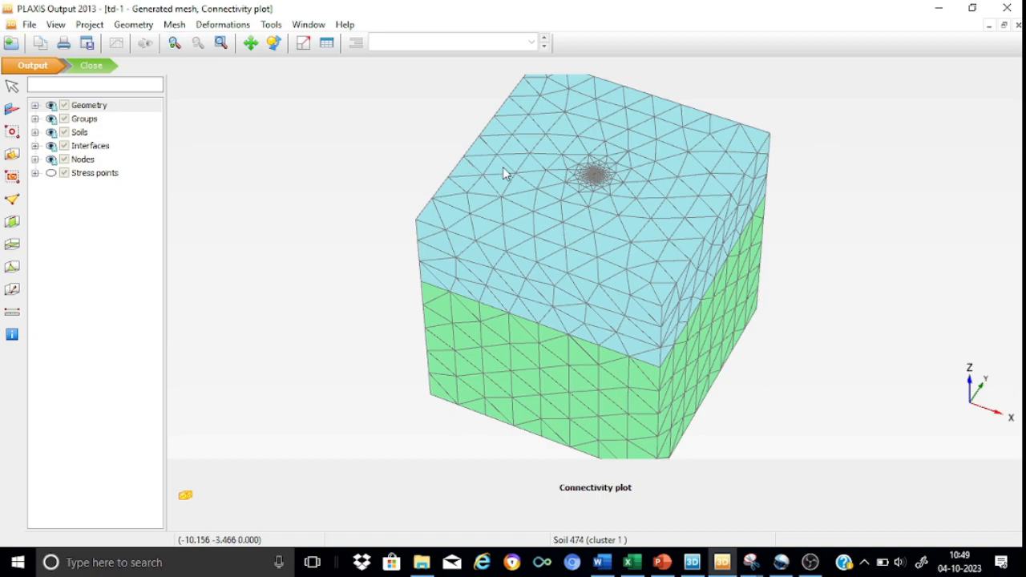
drag(545, 143, 705, 214)
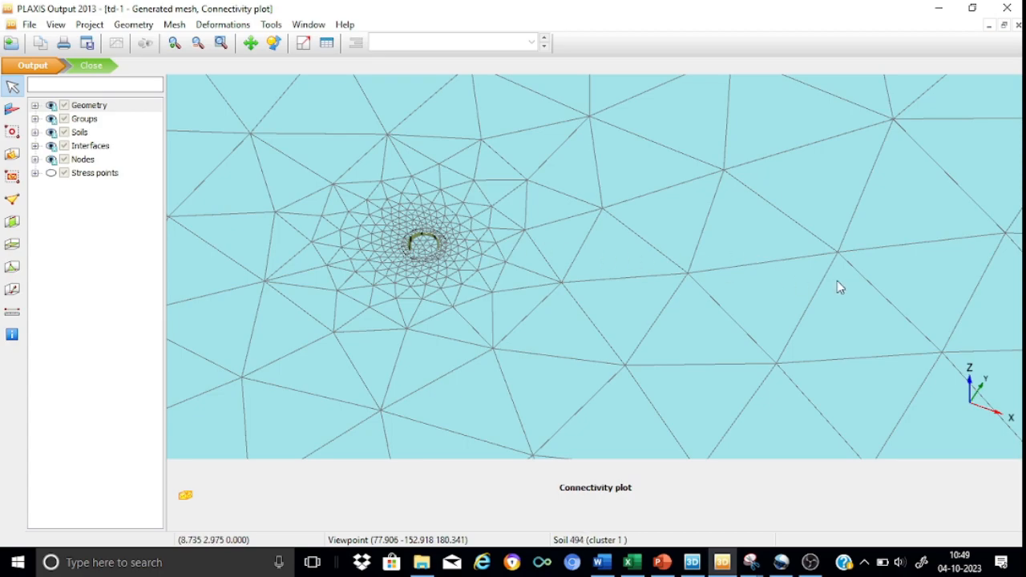
click(105, 71)
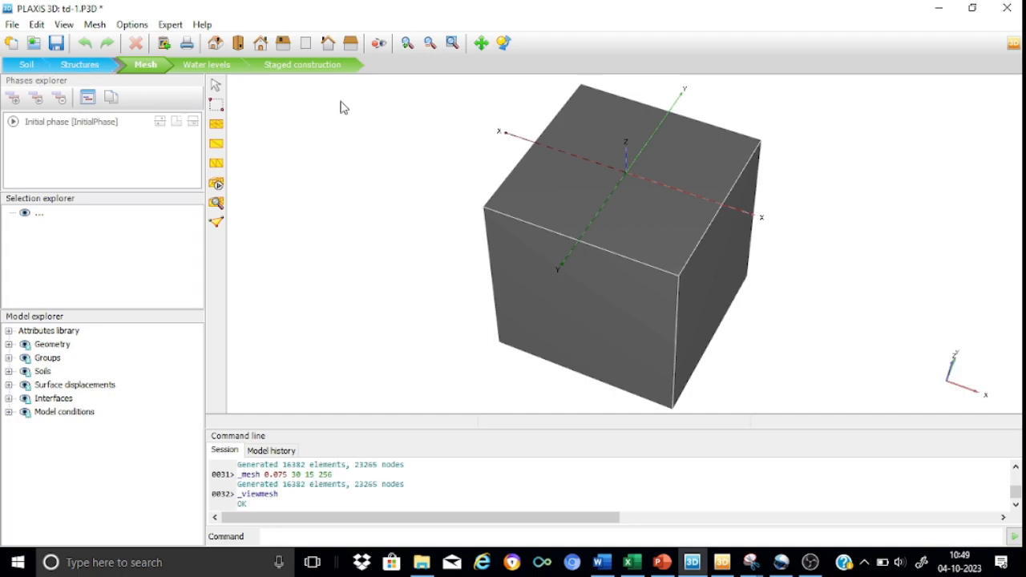
Switch to staged construction and review the initial phase's calculation settings, keeping the K0 procedure
click(302, 65)
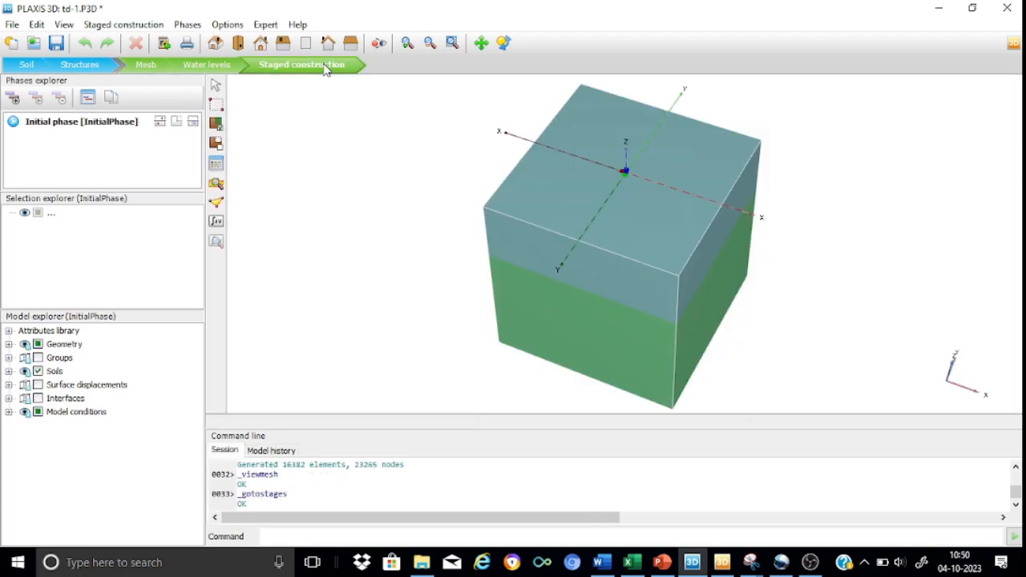
double_click(70, 127)
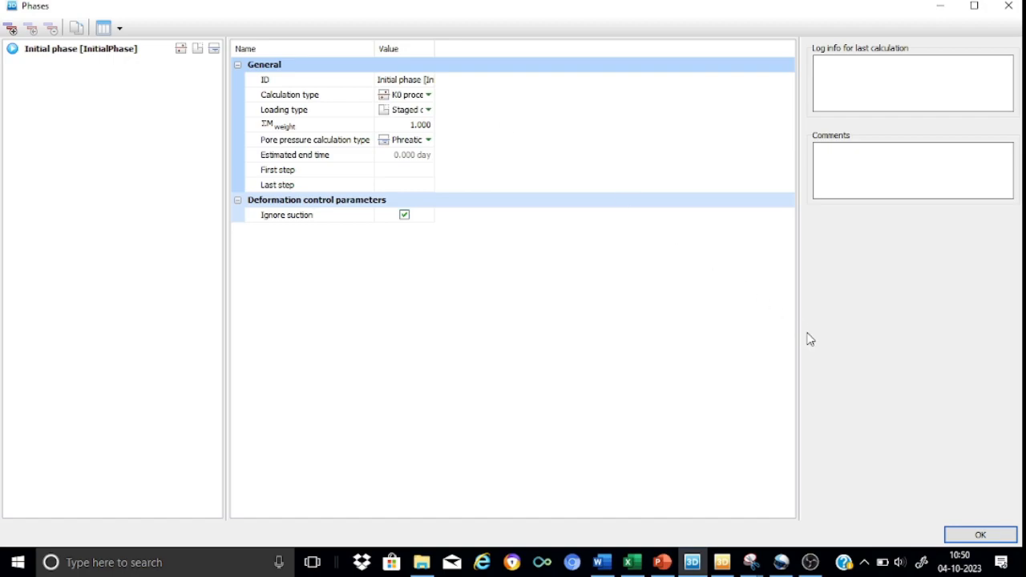
click(1003, 539)
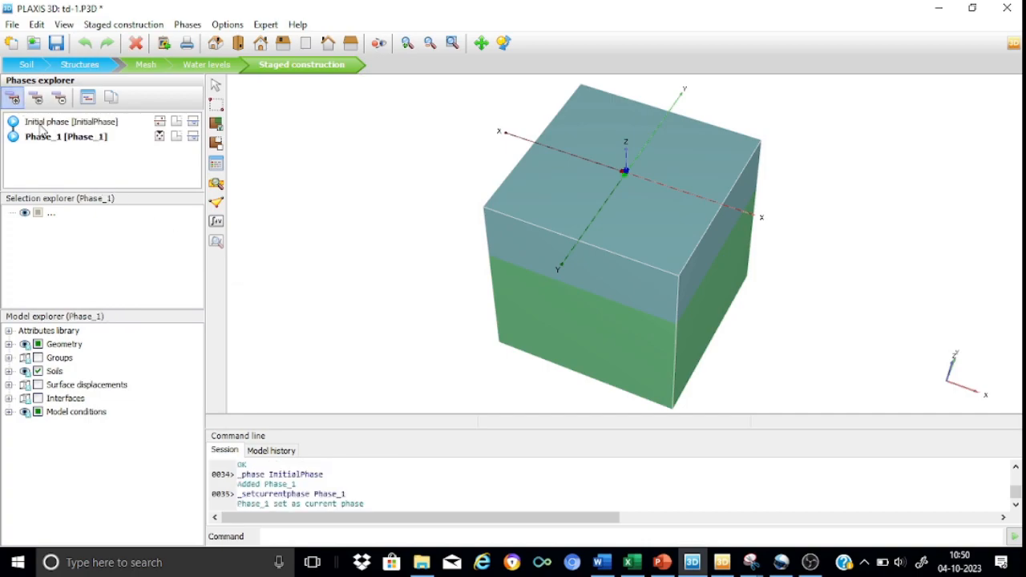
Add a calculation phase after the initial phase and name it "pile construction"
double_click(46, 137)
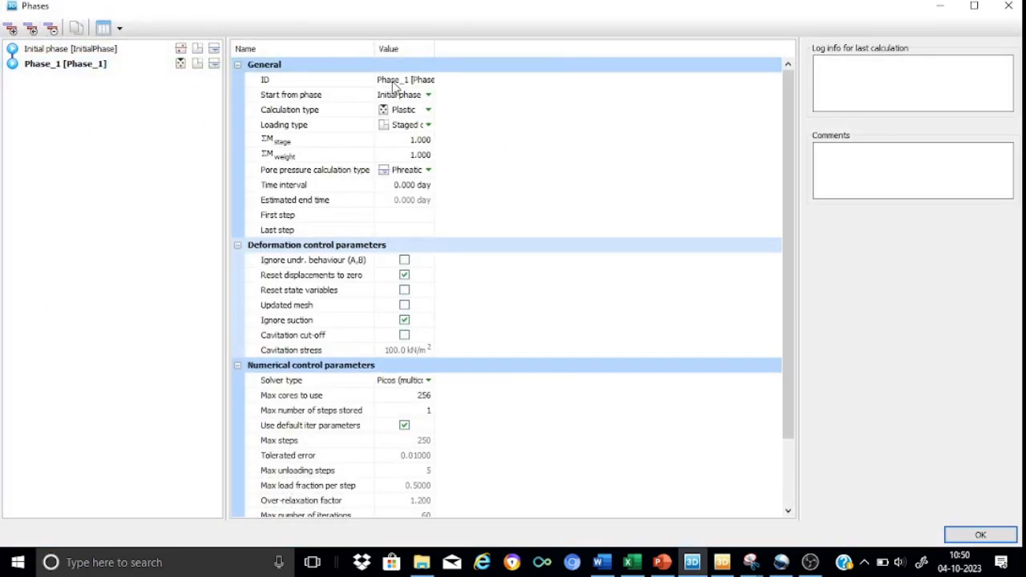
click(392, 81)
text(pl)
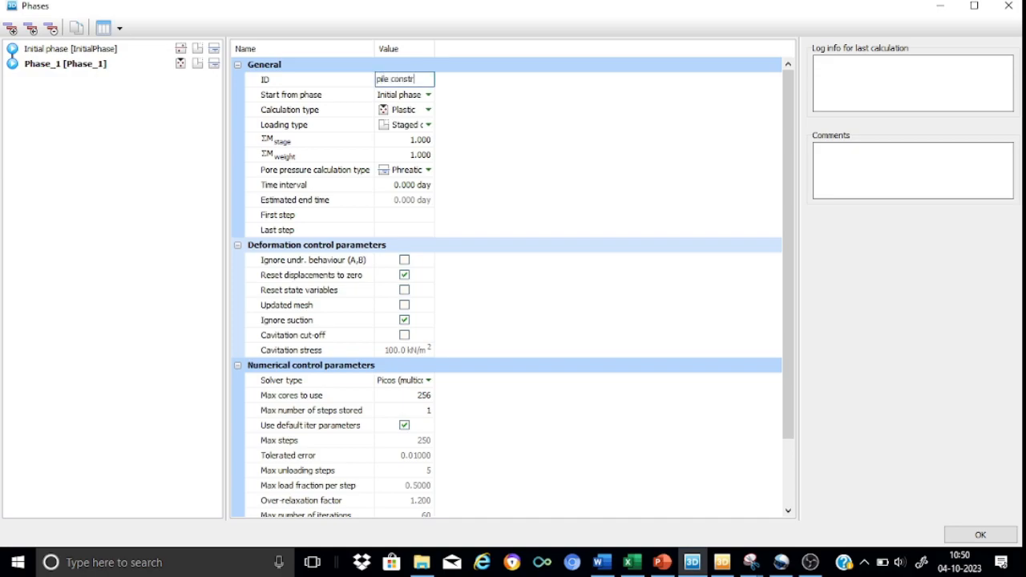
text(ile construction)
key(Return)
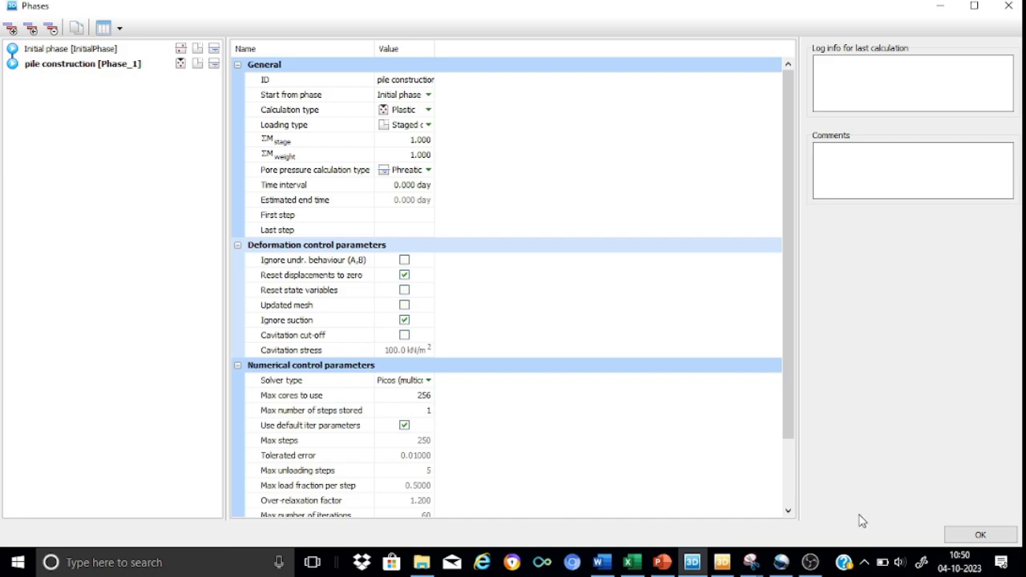
click(980, 534)
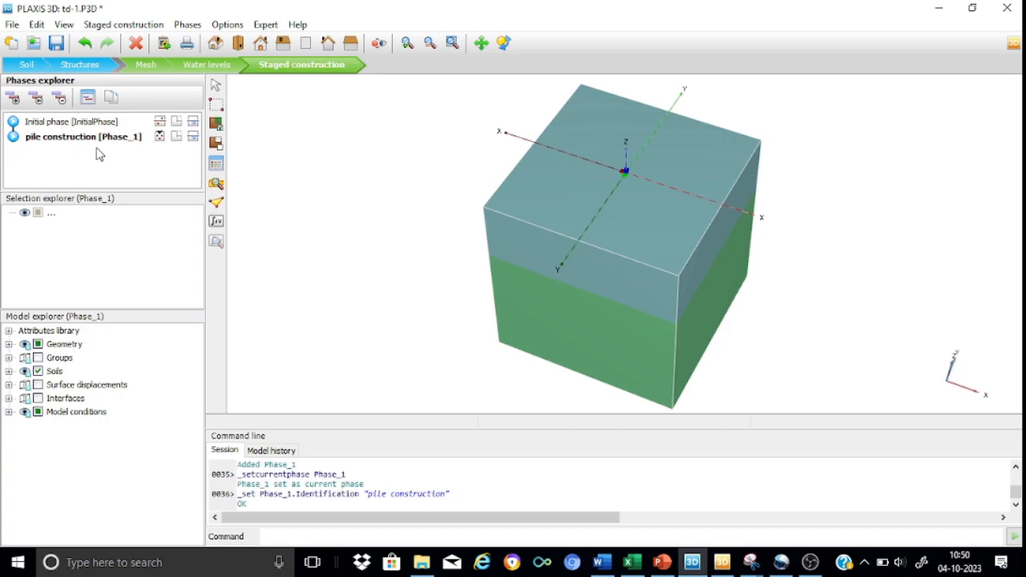
Assign the Pile material to Soil_3_1, the clay part of the pile volume, in the pile construction phase
click(9, 344)
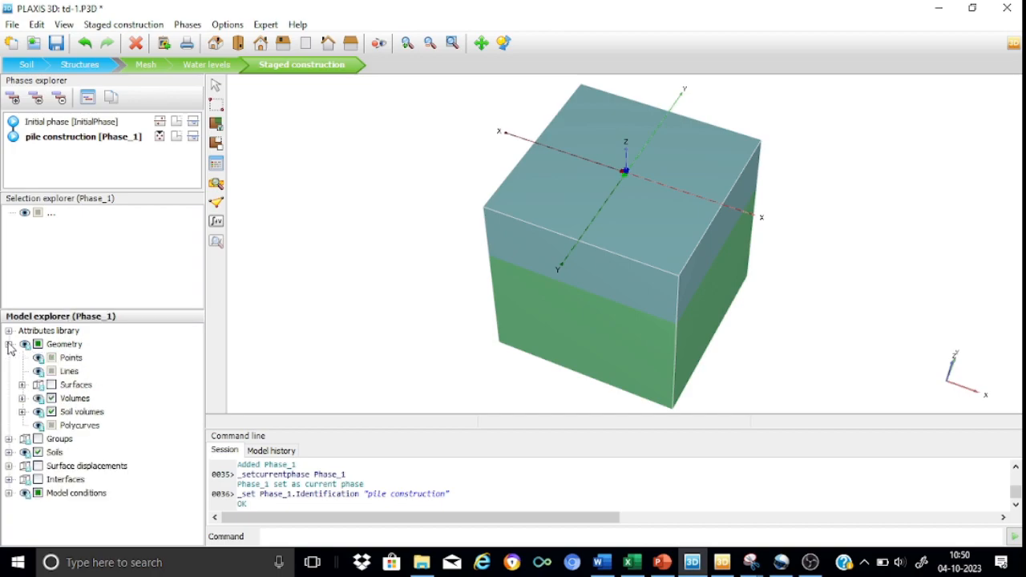
click(22, 399)
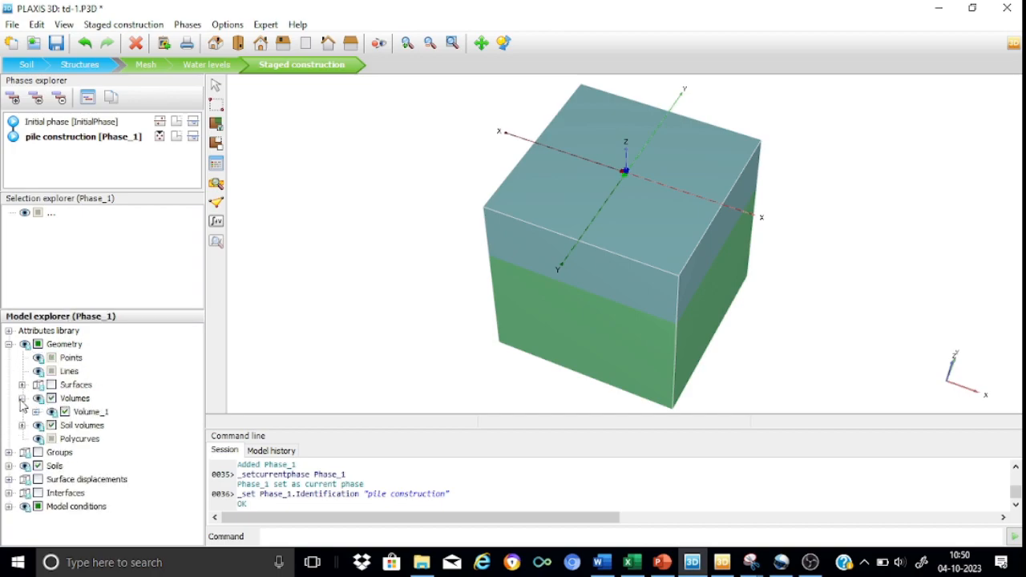
click(36, 413)
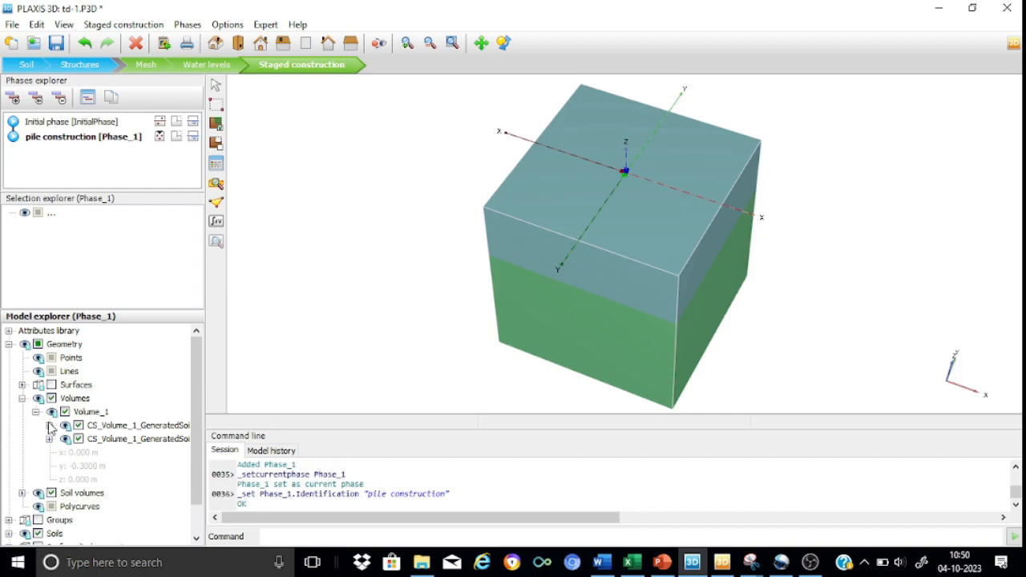
click(49, 426)
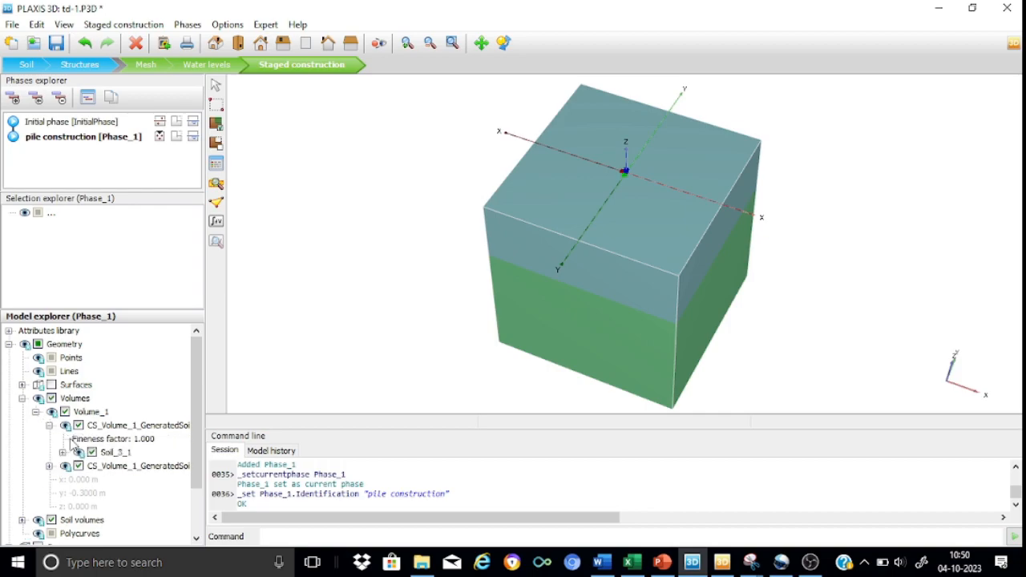
click(124, 453)
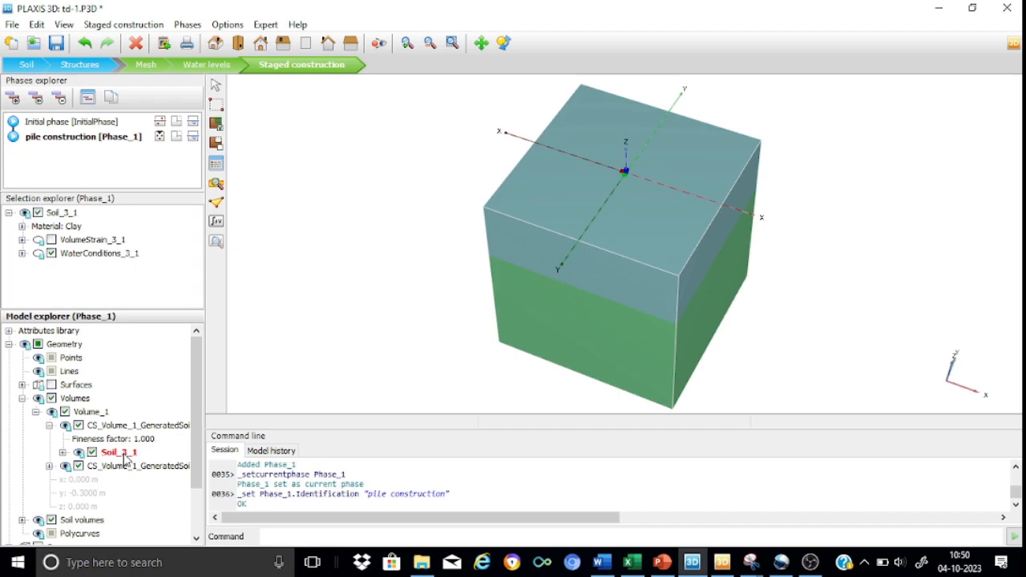
click(63, 453)
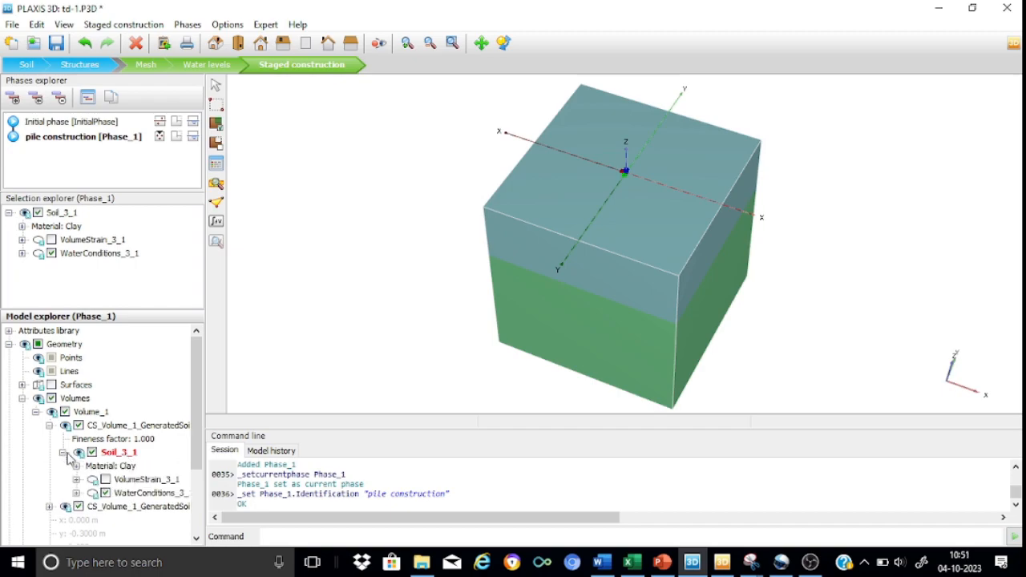
click(132, 468)
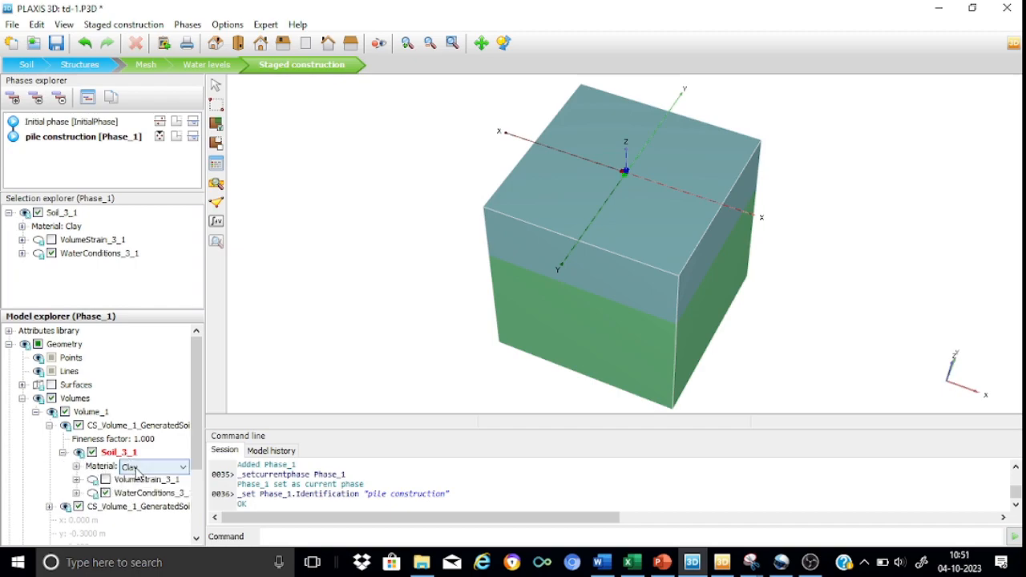
click(185, 468)
click(139, 500)
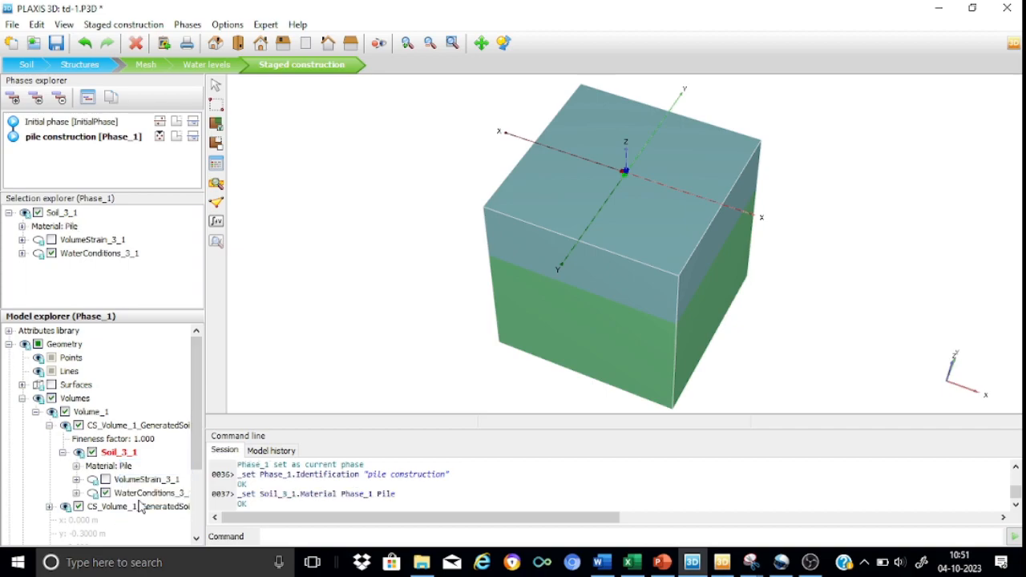
click(48, 426)
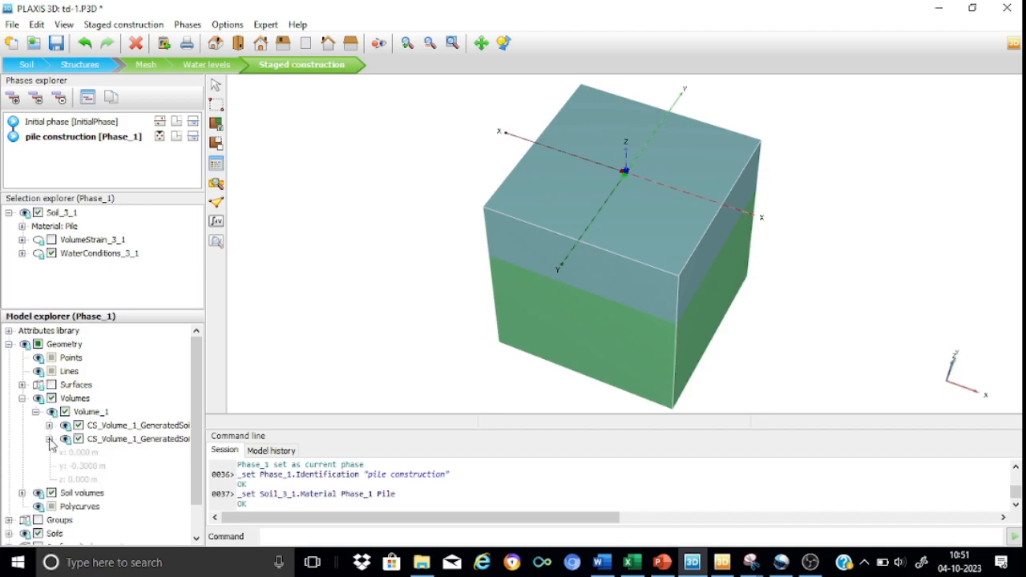
Assign the Pile material to Soil_3_2, the silty sand part of the pile volume, in the pile construction phase
click(49, 439)
click(63, 466)
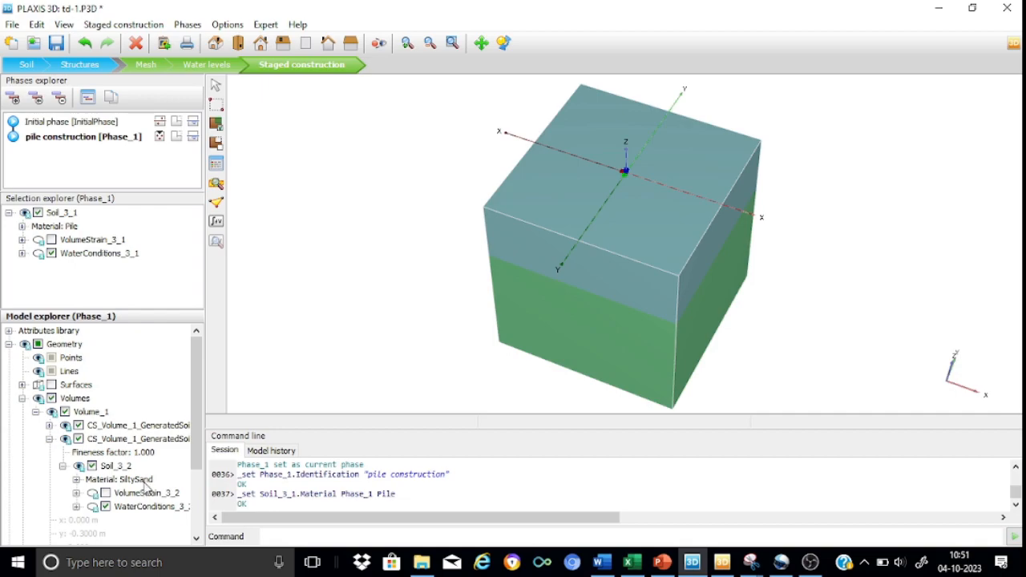
click(142, 480)
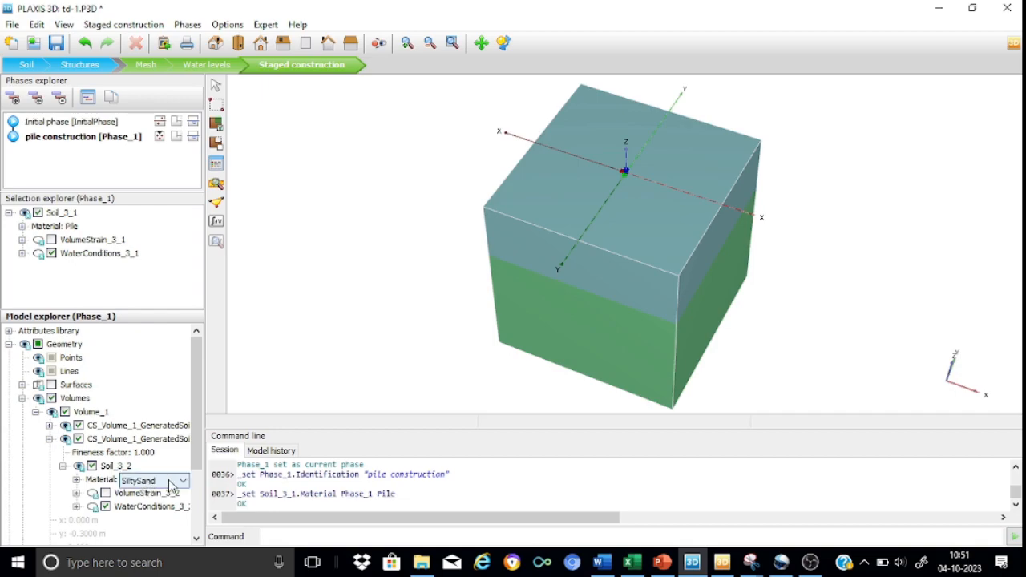
click(182, 482)
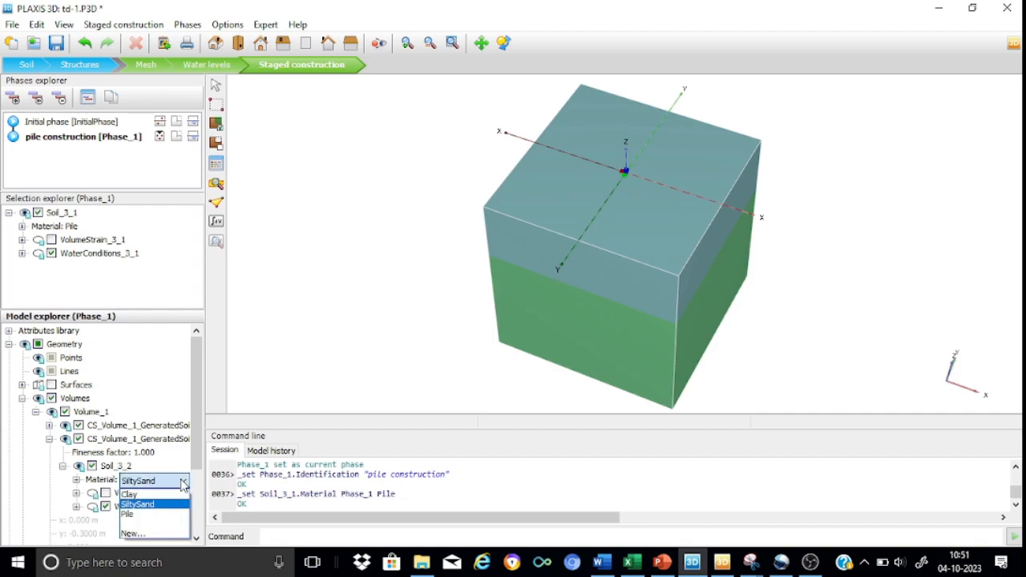
click(141, 519)
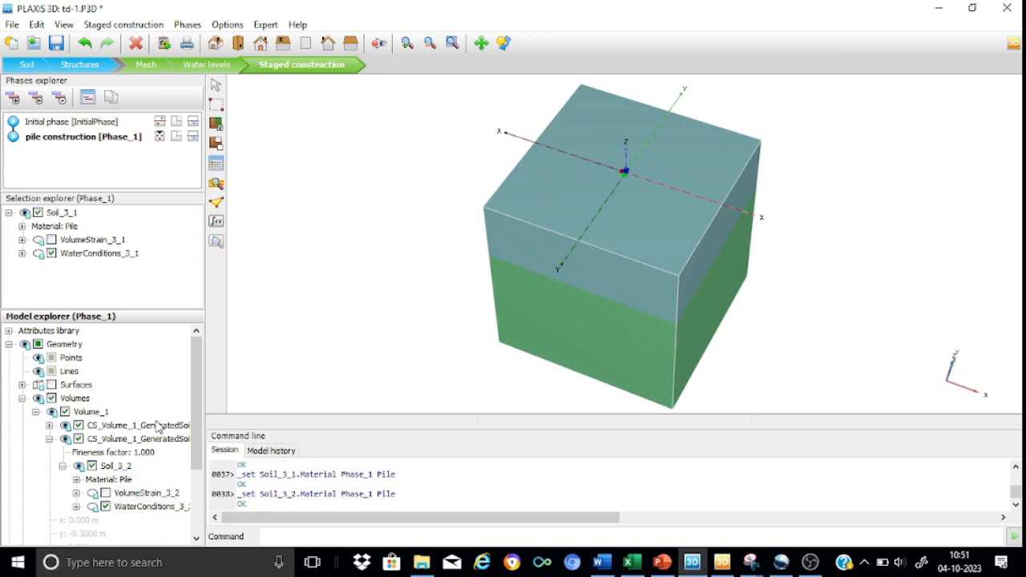
click(21, 399)
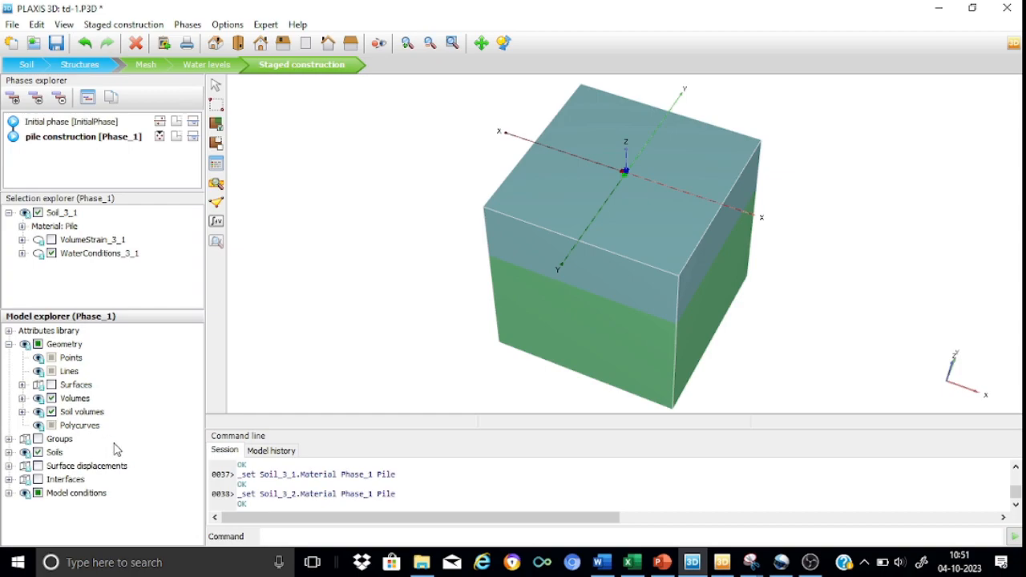
Check the material of Soil_3_1 among the soils and activate all interfaces in the pile construction phase
click(9, 452)
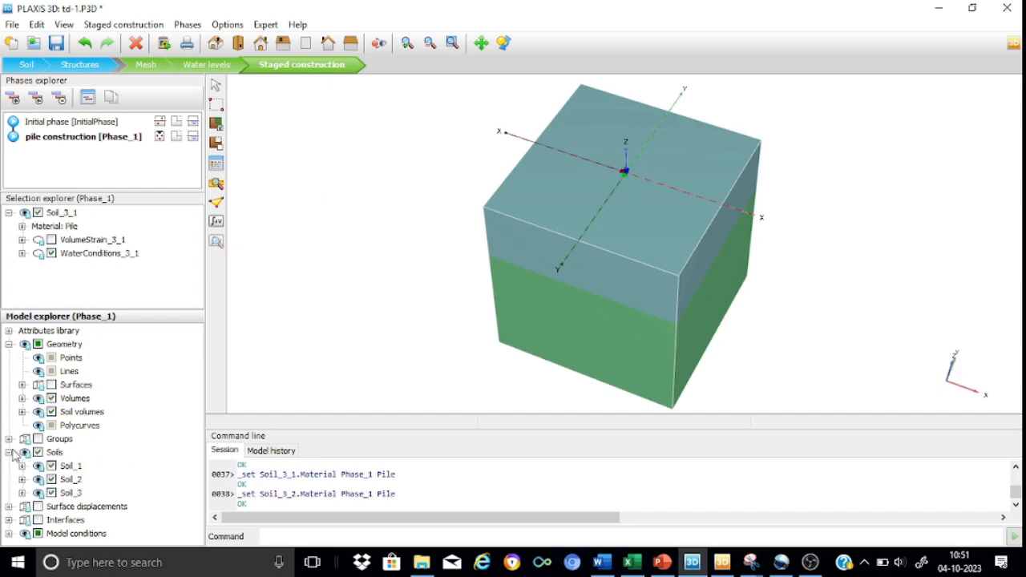
click(21, 493)
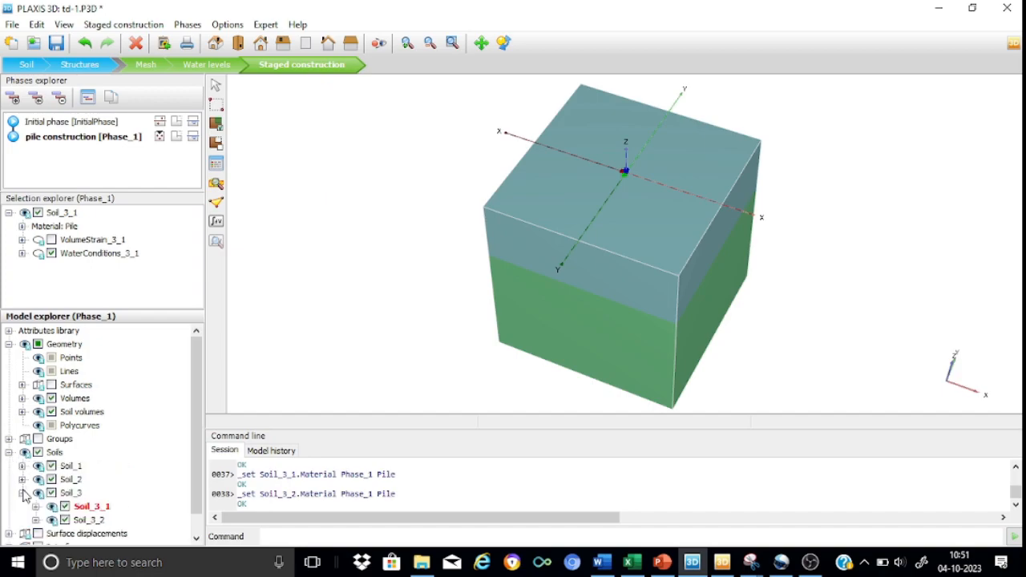
click(35, 507)
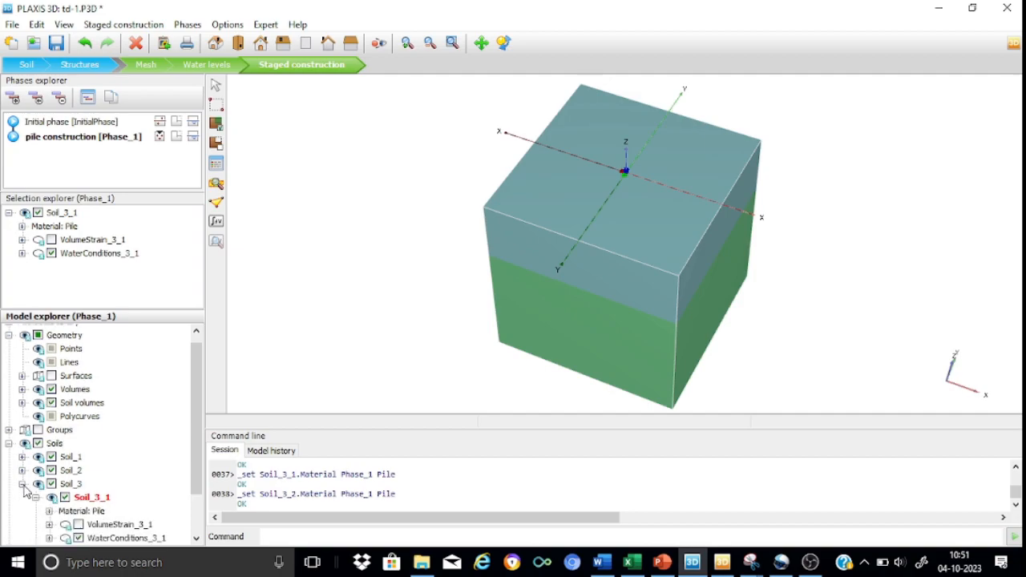
click(23, 484)
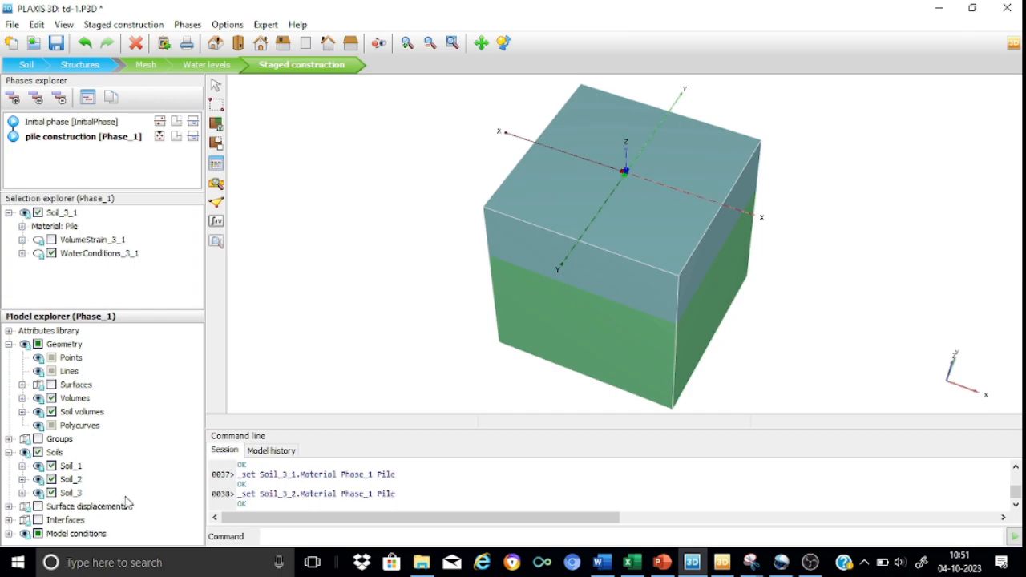
click(38, 520)
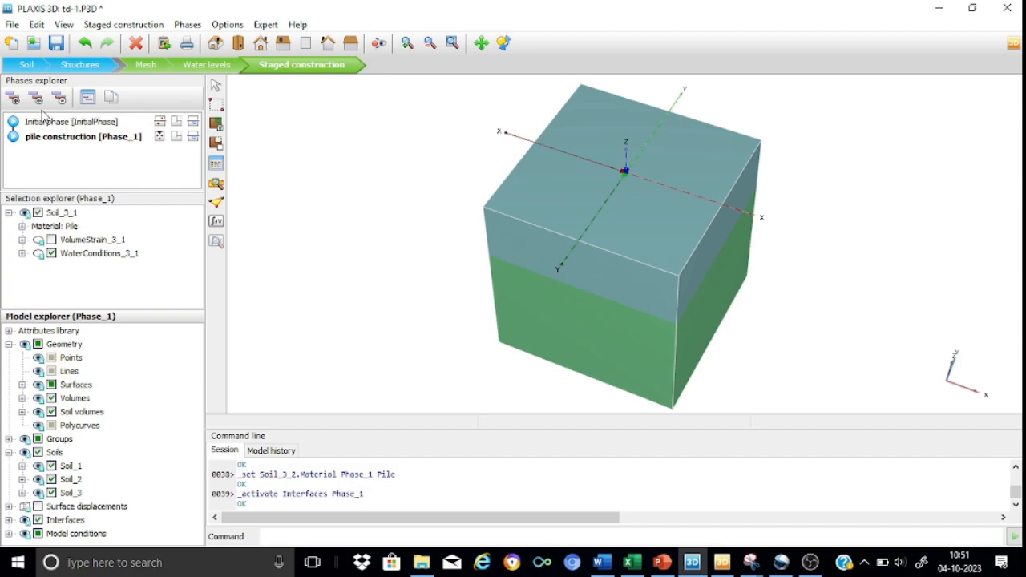
Add a calculation phase after pile construction and enable resetting displacements to zero in its deformation control parameters
click(13, 99)
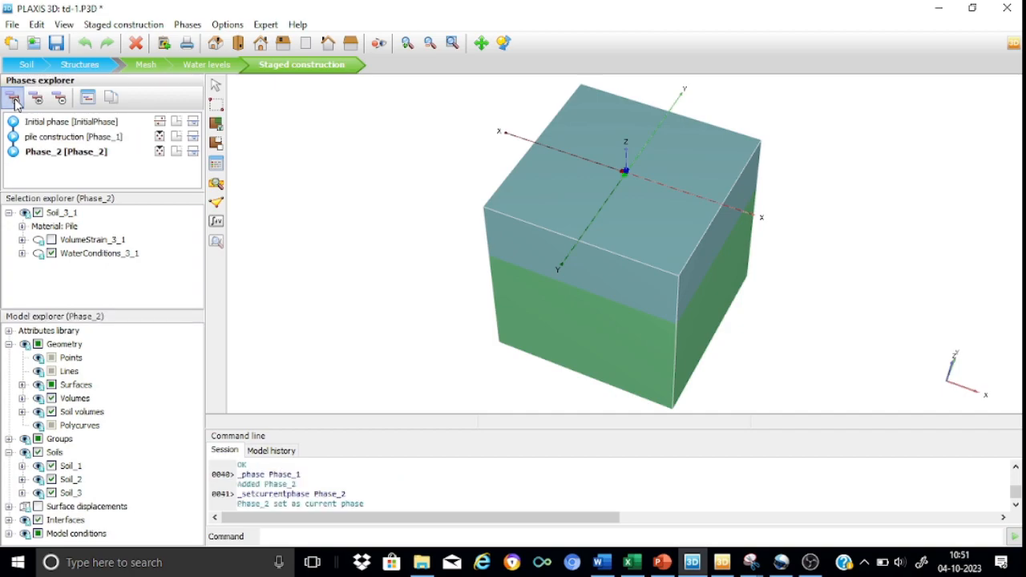
double_click(56, 156)
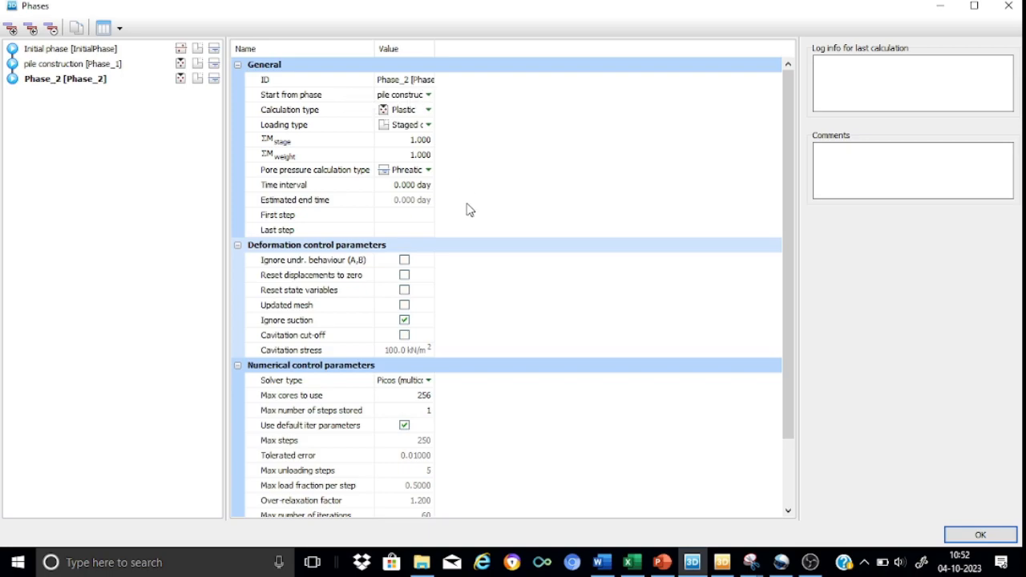
click(405, 276)
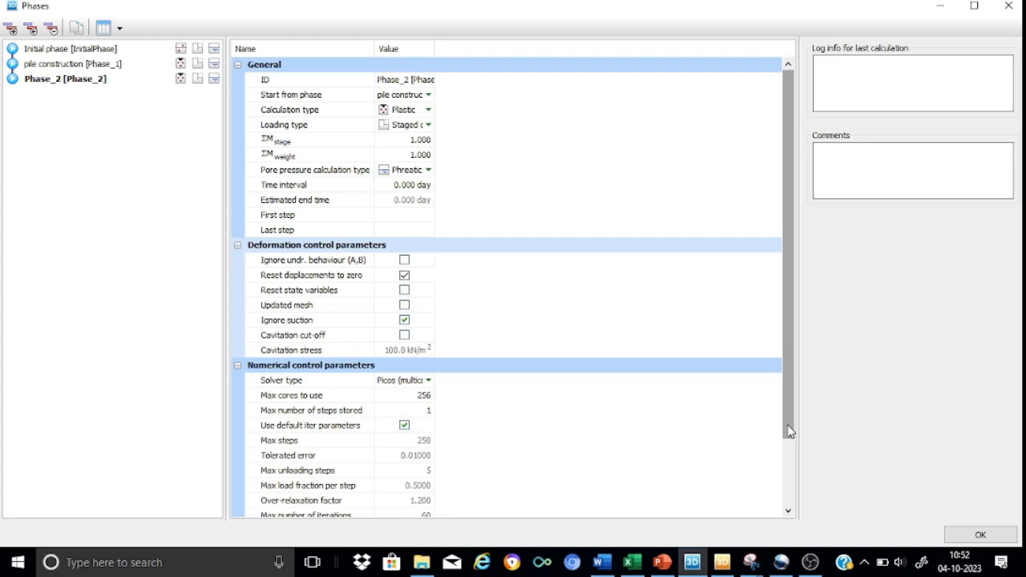
Disable the default iteration parameters for Phase_2 and set its maximum load fraction per step to 0.1
drag(791, 432, 791, 509)
click(403, 345)
click(404, 345)
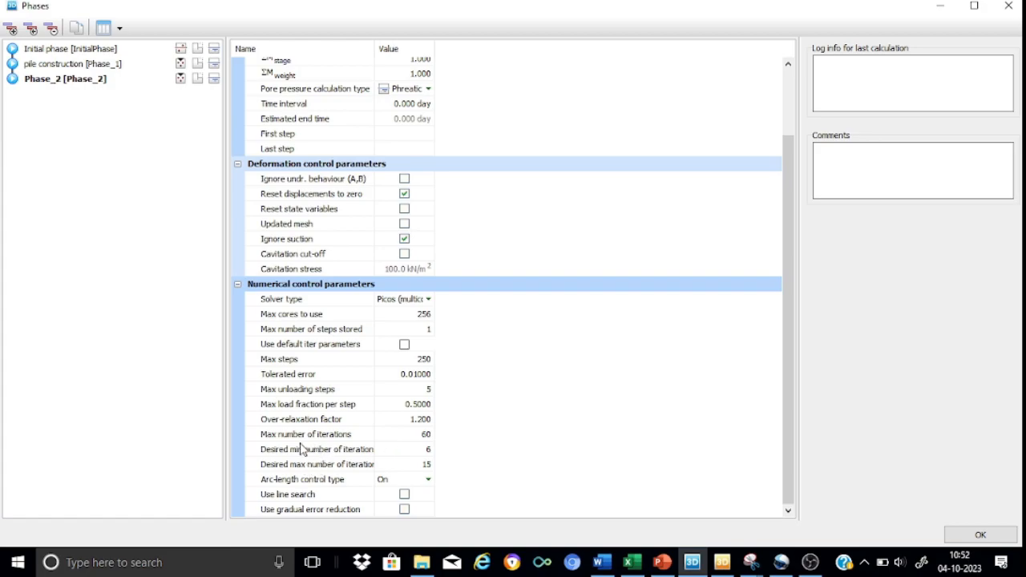
click(424, 404)
text(0.1)
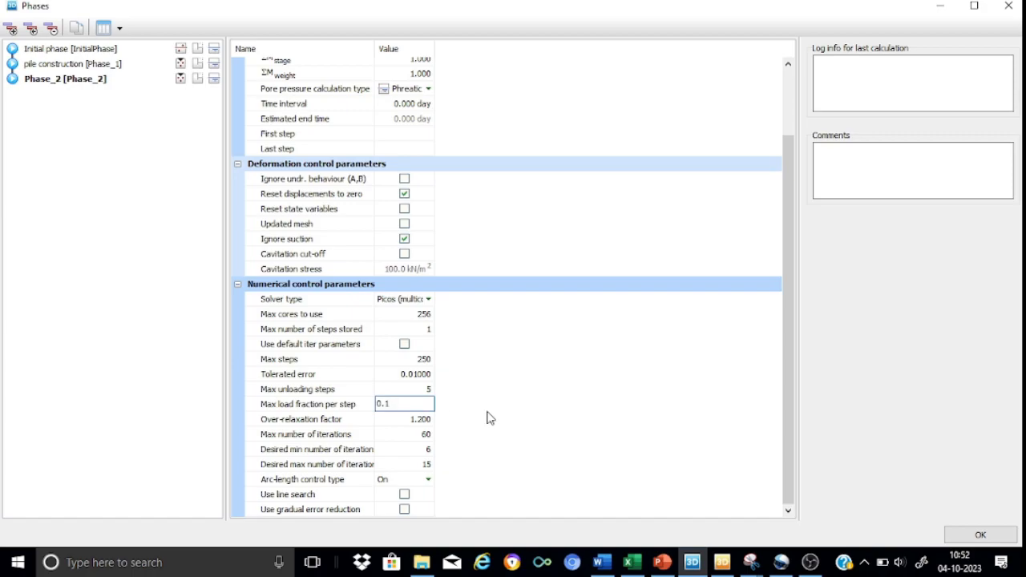
key(Return)
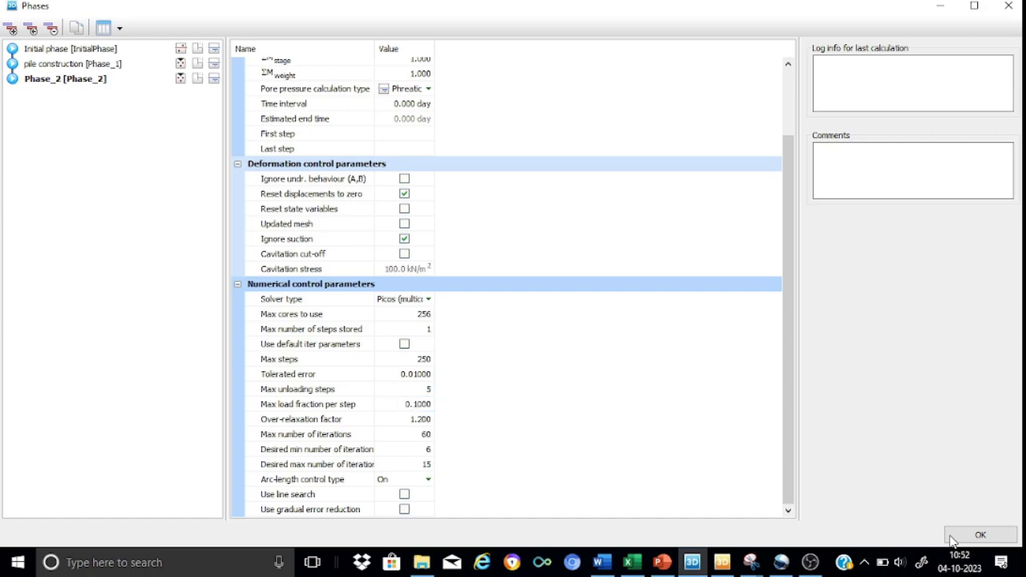
click(977, 533)
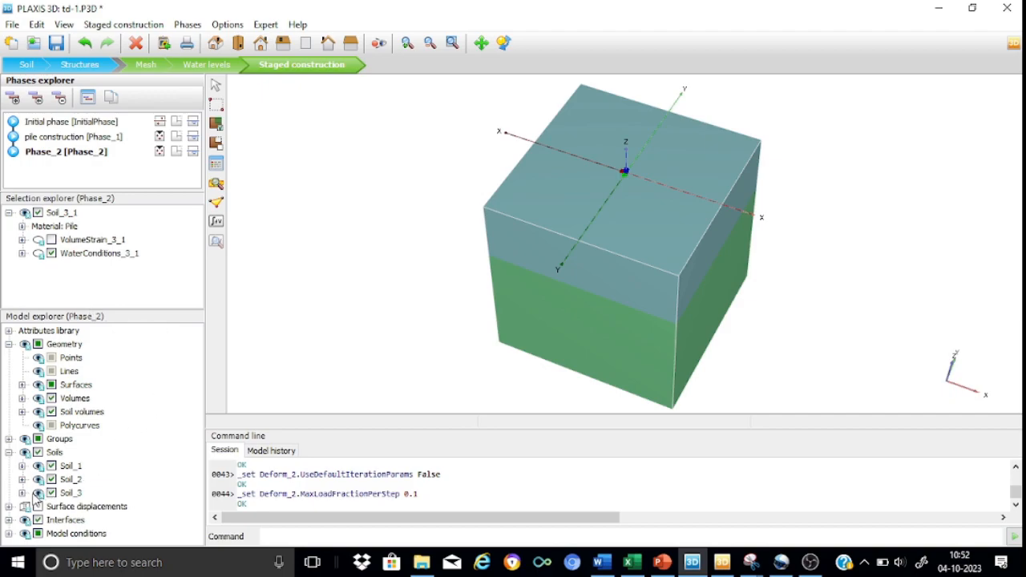
Activate the surface displacements in Phase_2
click(8, 506)
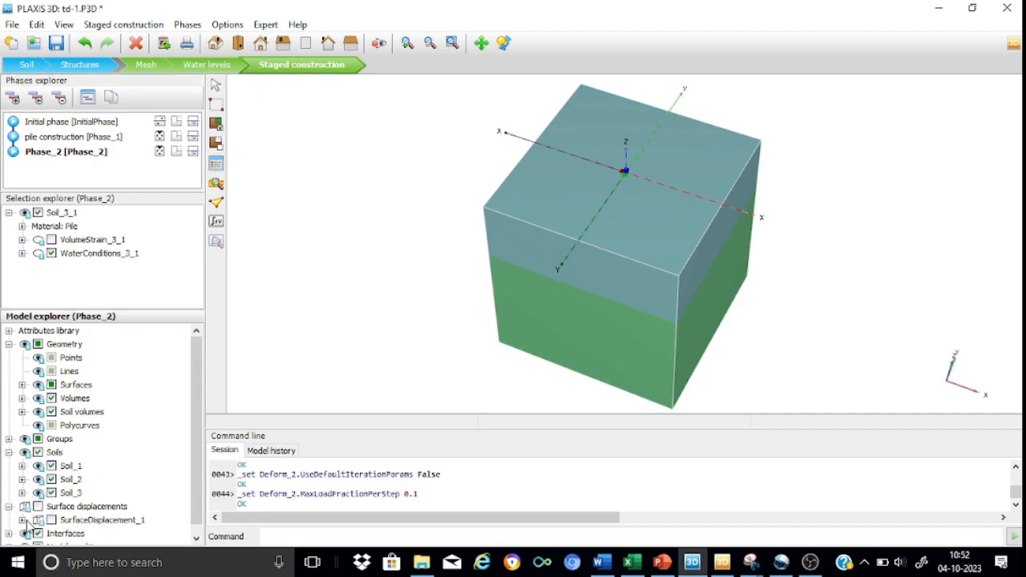
click(22, 520)
click(38, 507)
scroll(197, 432, down, 1)
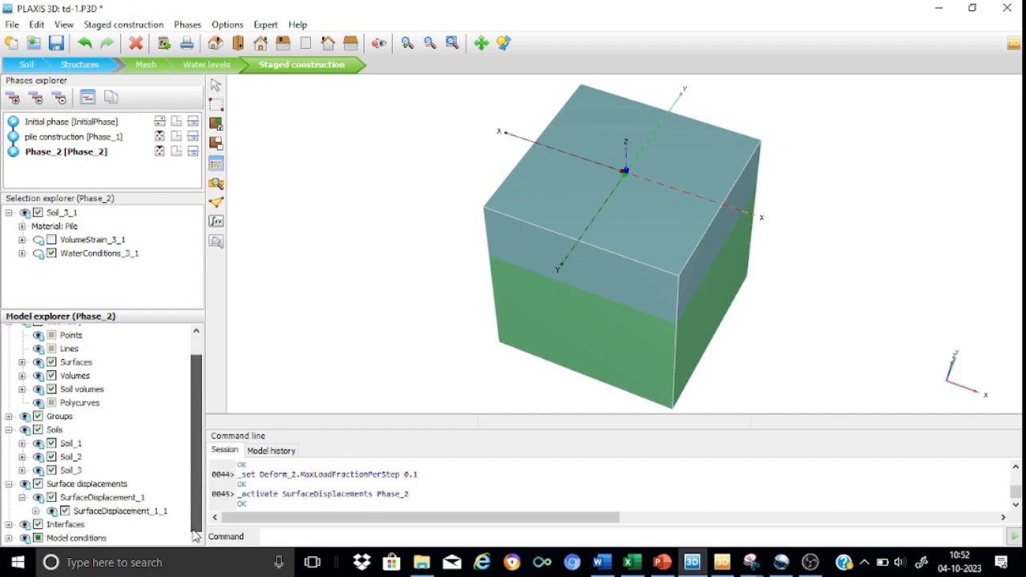
Set the prescribed vertical displacement u_z of SurfaceDisplacement_1_1 to -0.05 m in Phase_2 and save the project
click(35, 511)
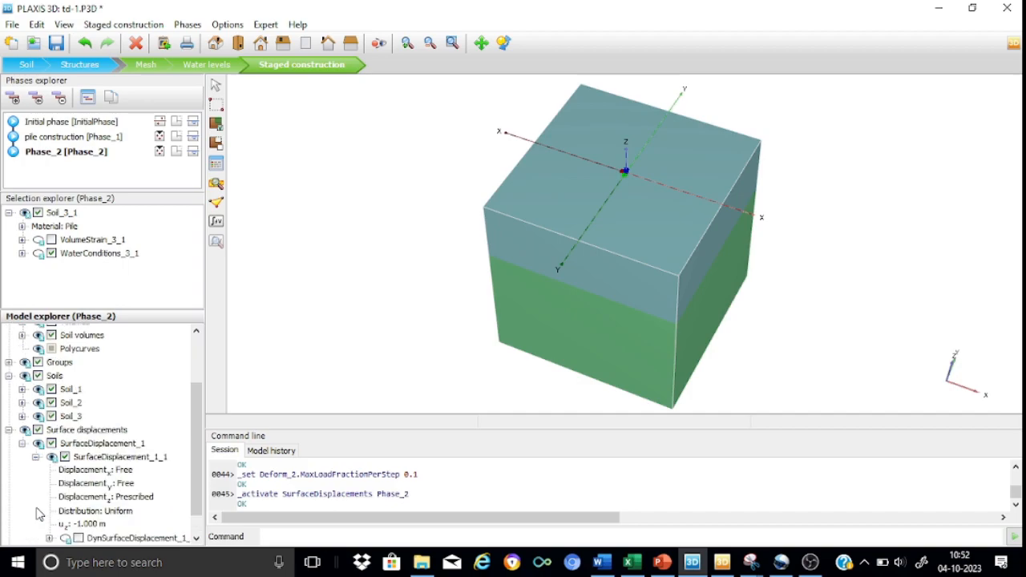
click(98, 525)
text(-0.0)
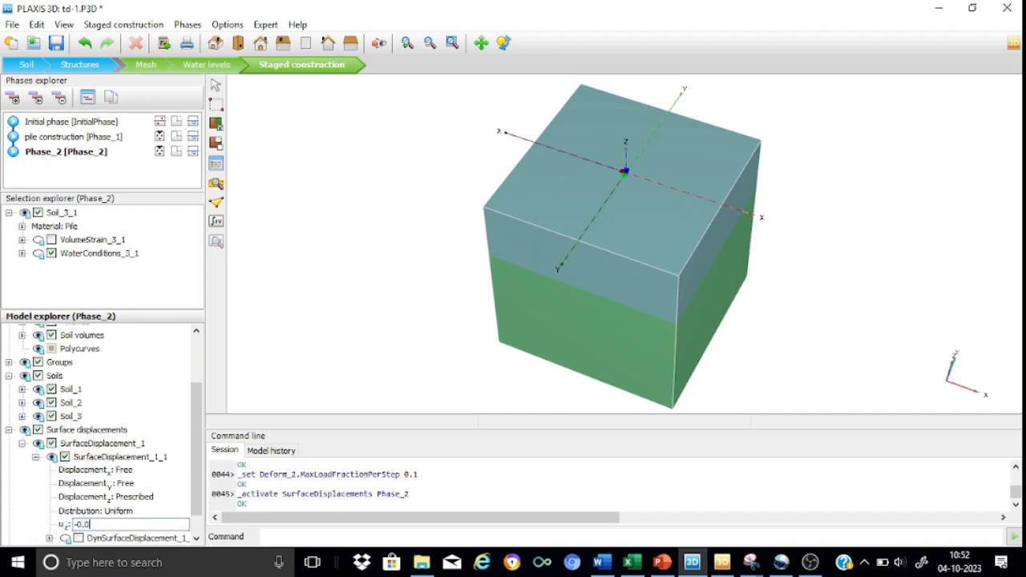
text(5)
key(Return)
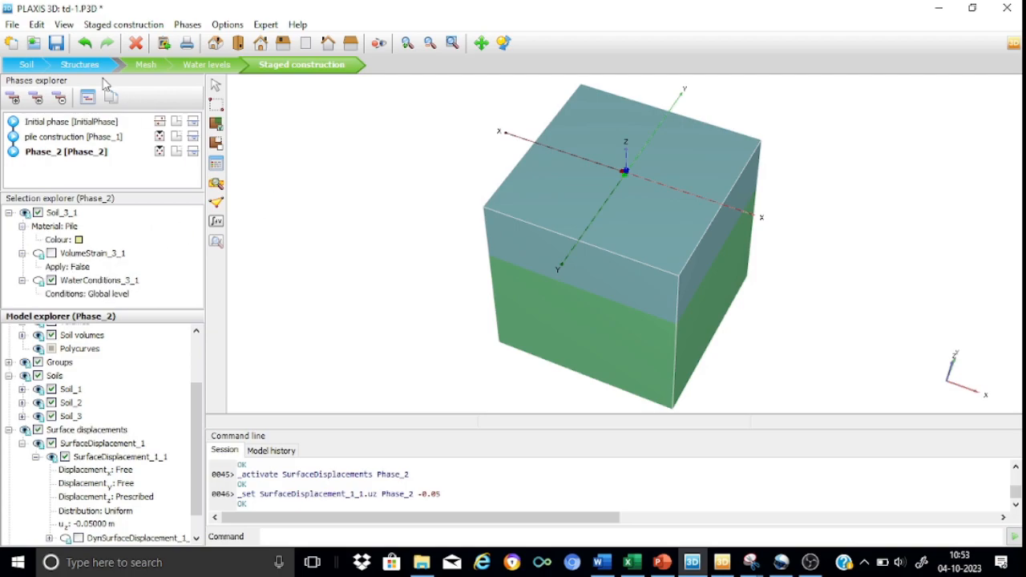
click(55, 47)
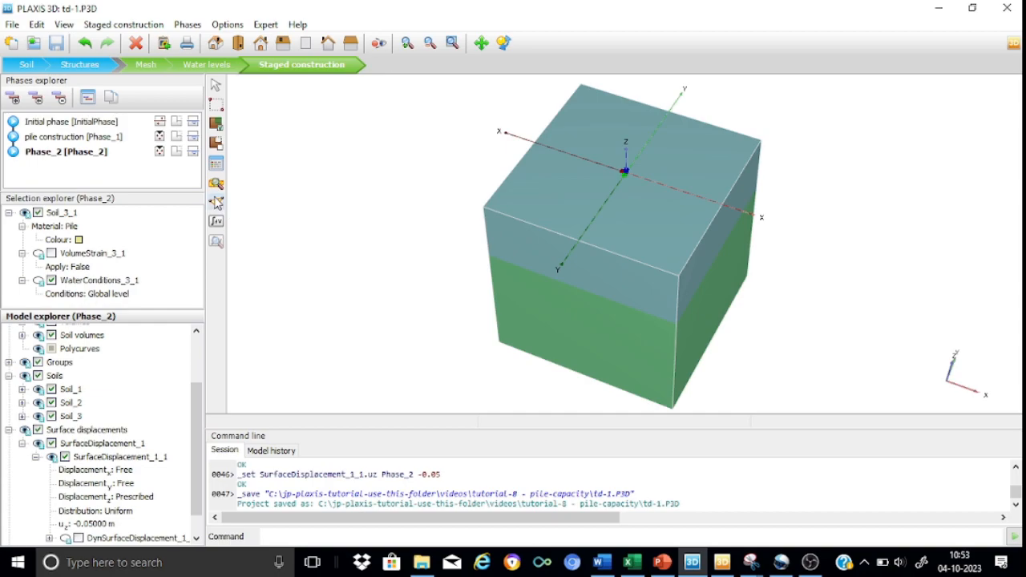
Select Node 6579, closest to the origin at the pile head, as a curve point and calculate the phases with task details shown
click(216, 202)
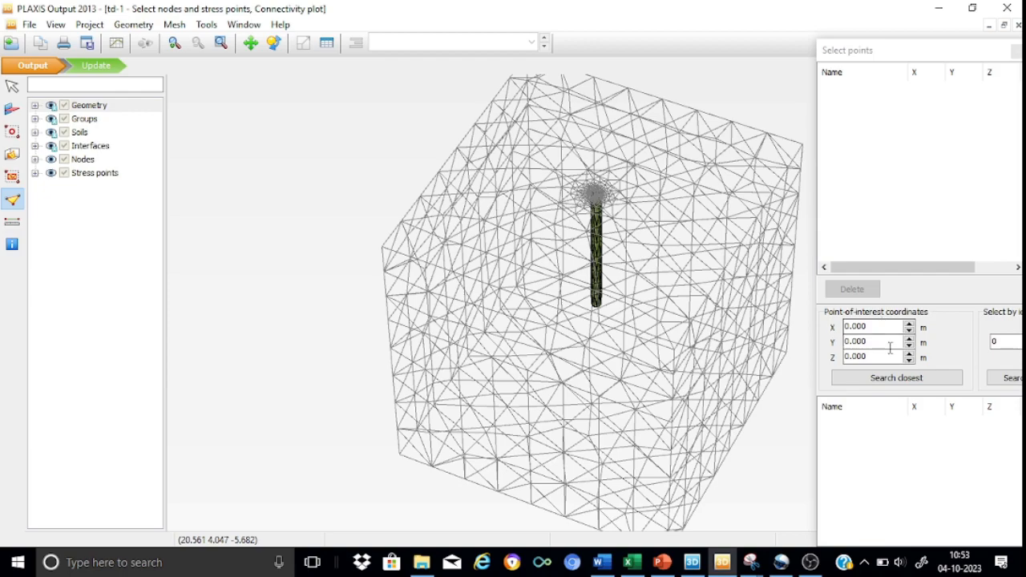
click(887, 382)
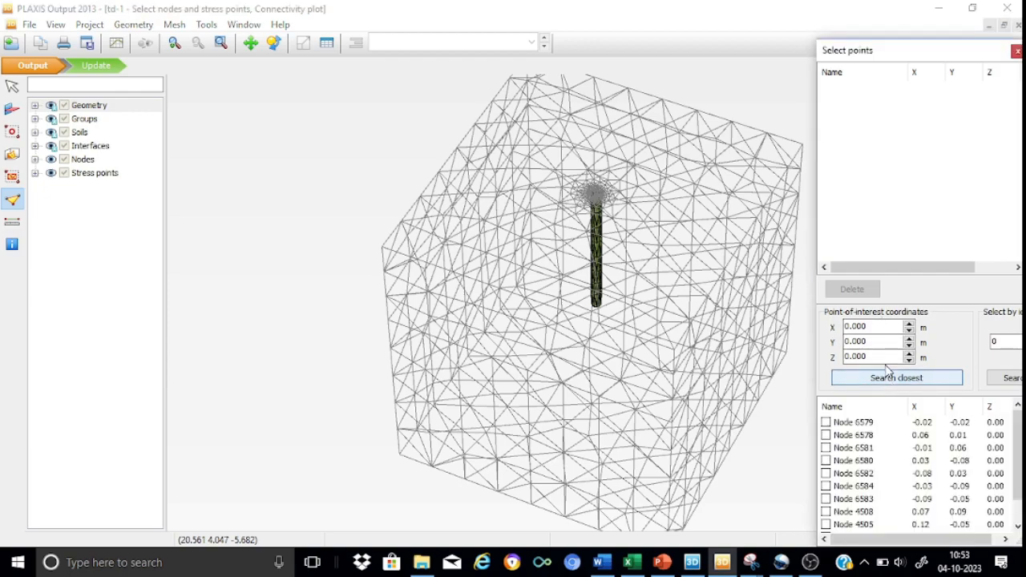
click(826, 423)
click(826, 423)
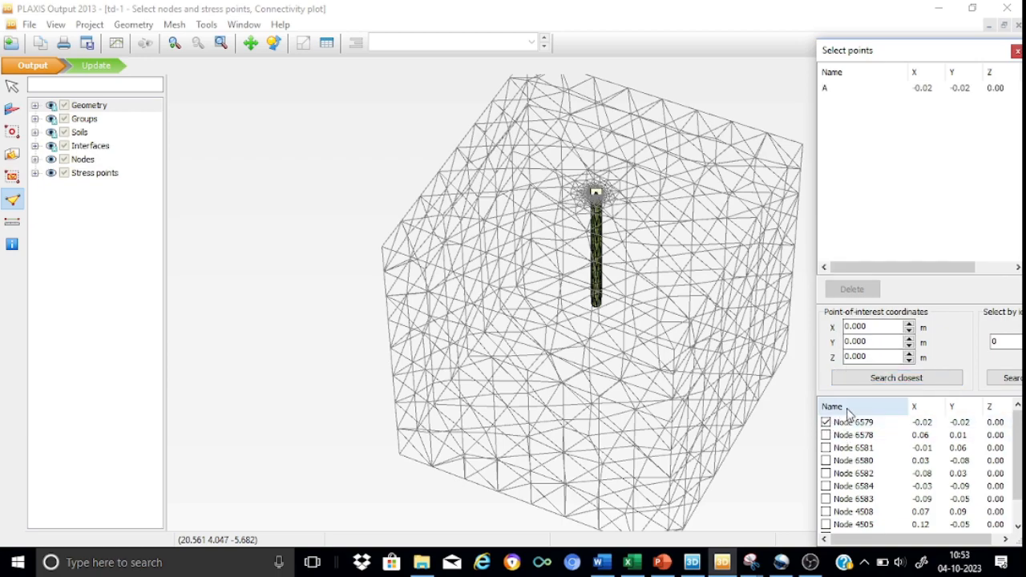
click(111, 67)
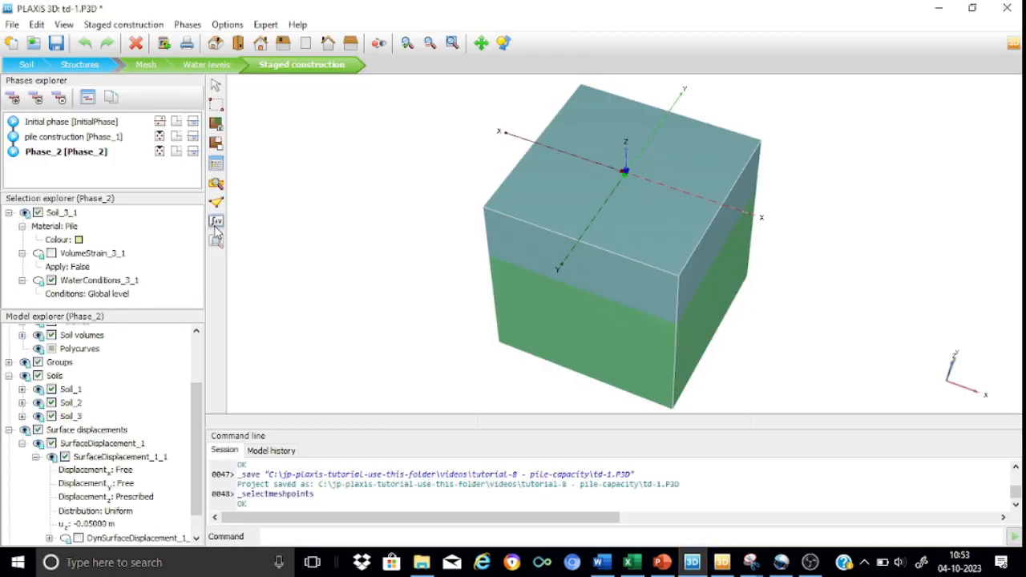
click(216, 225)
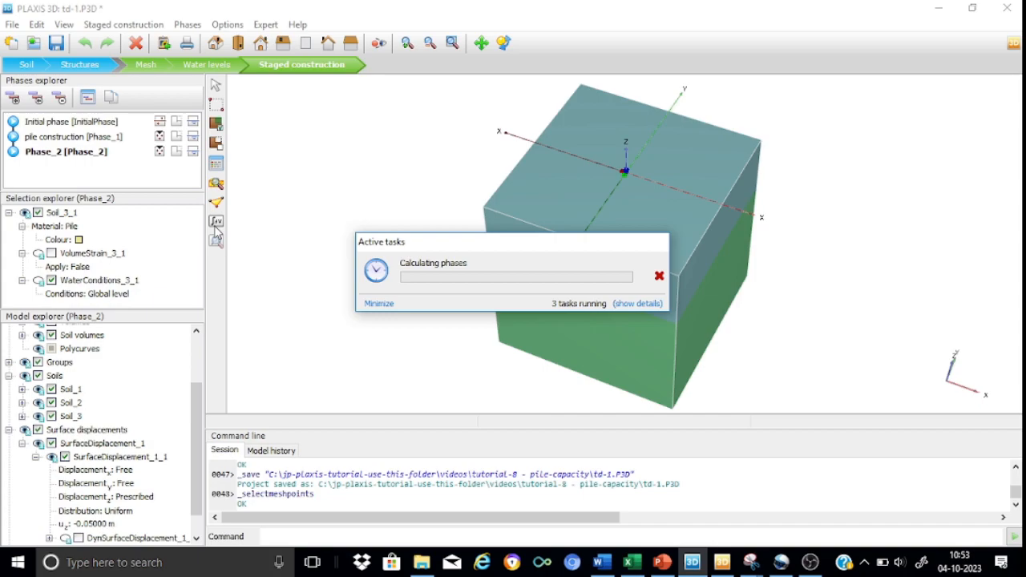
click(641, 304)
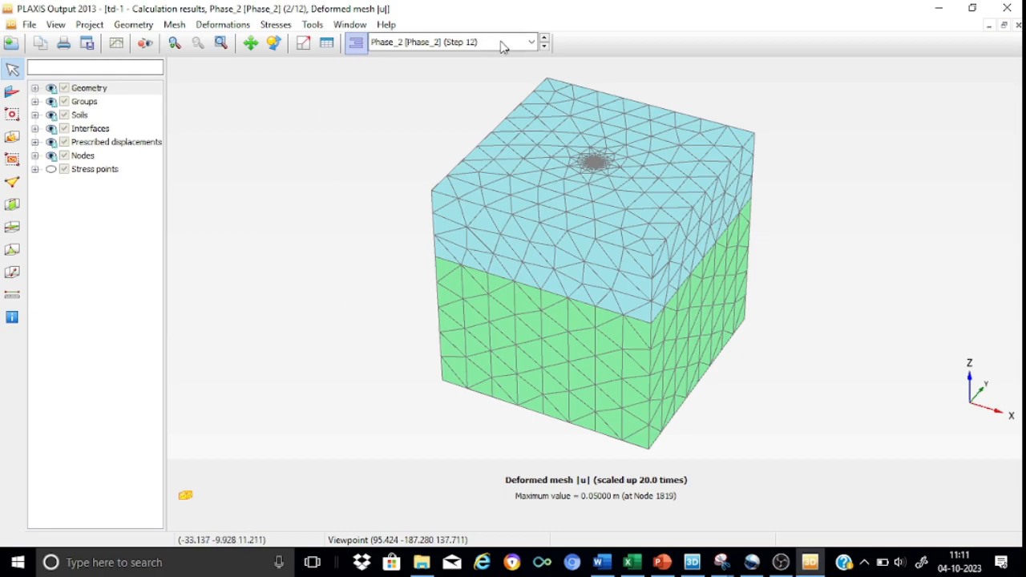
Display the Cartesian total stress σzz for the initial phase in the calculation results
click(531, 42)
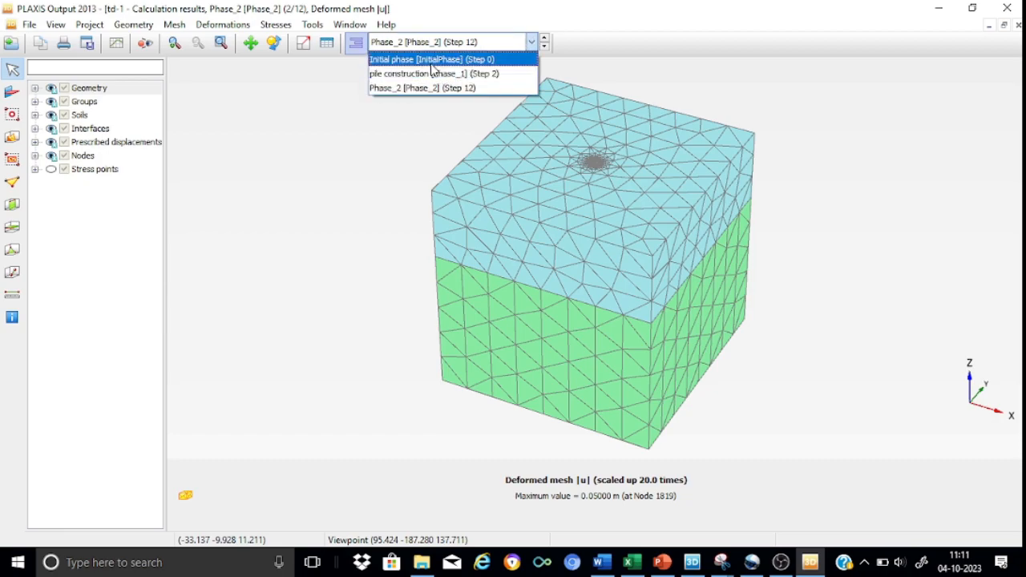
click(432, 64)
click(275, 25)
mouse_move(307, 71)
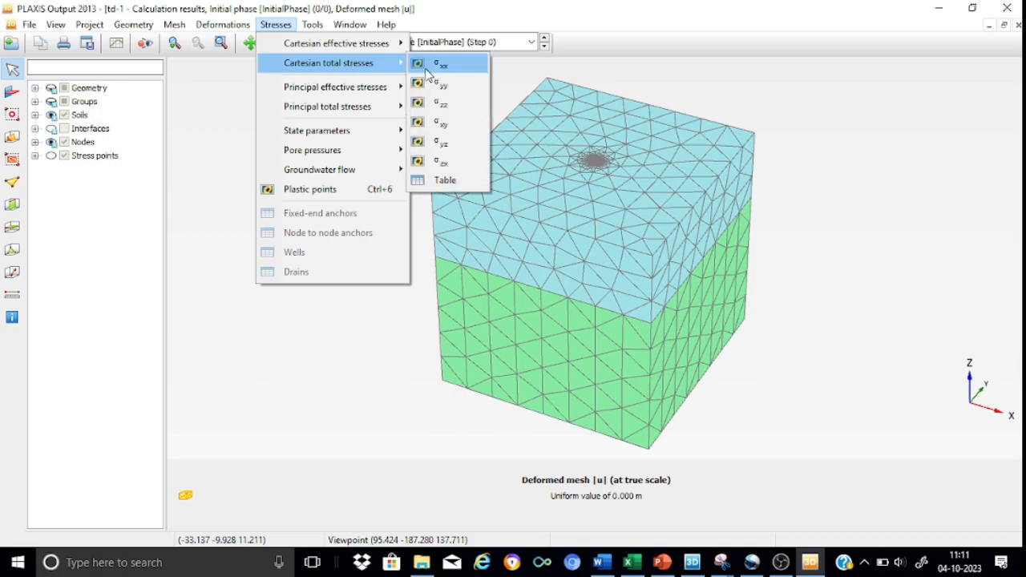
click(446, 105)
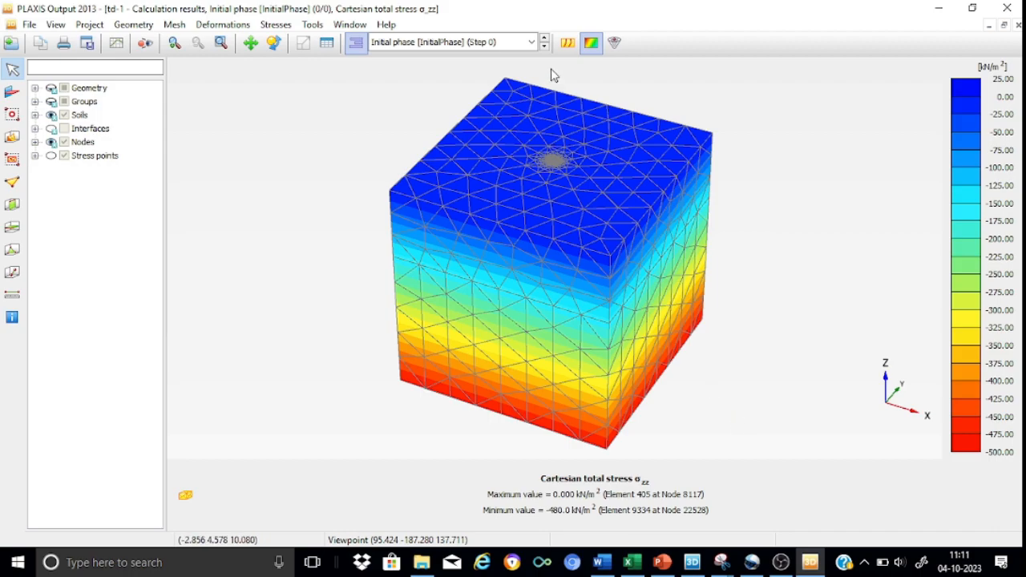
Display the total displacements u_z for Phase_2 around the pile head
click(533, 42)
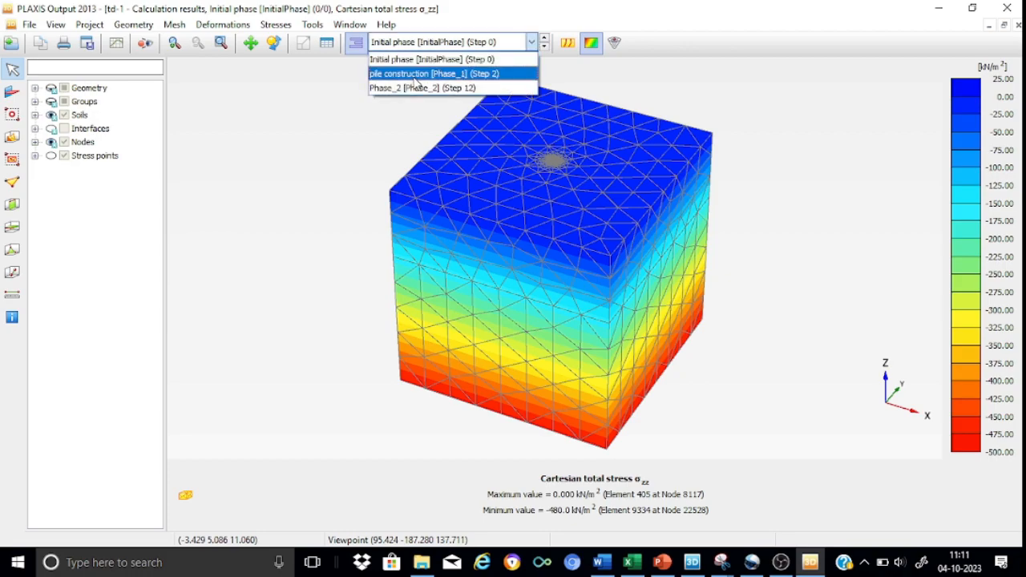
click(409, 89)
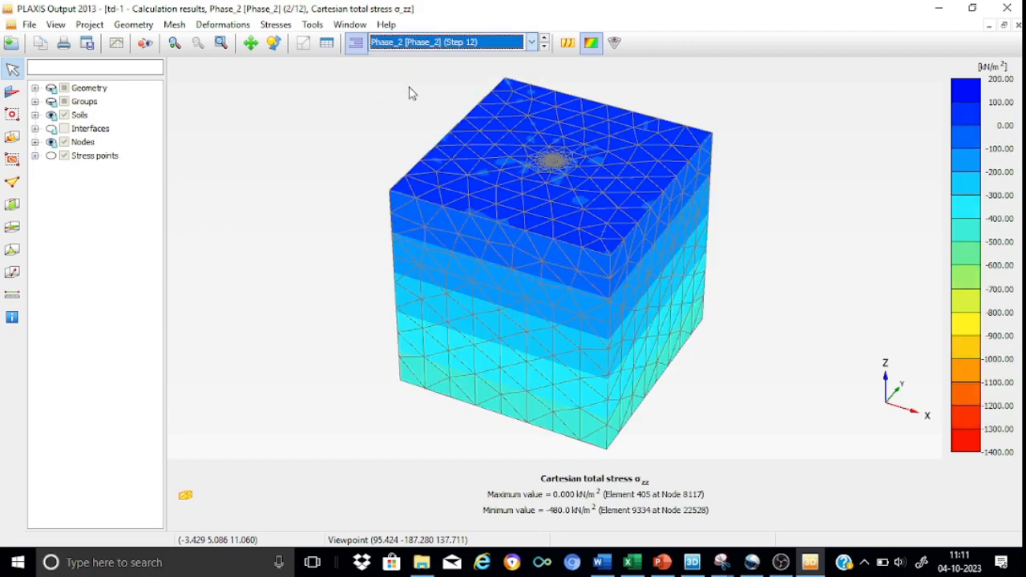
click(209, 24)
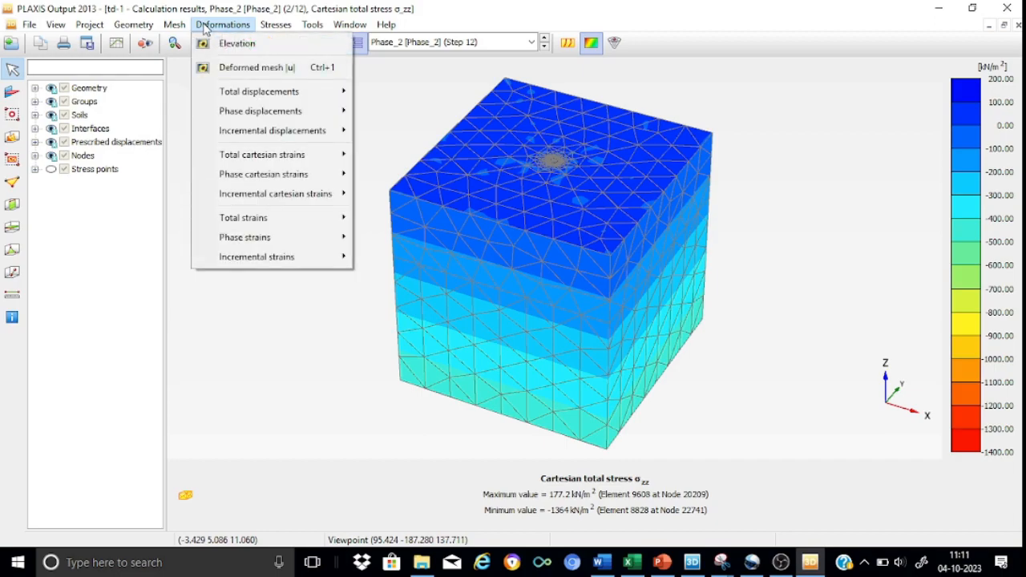
mouse_move(241, 91)
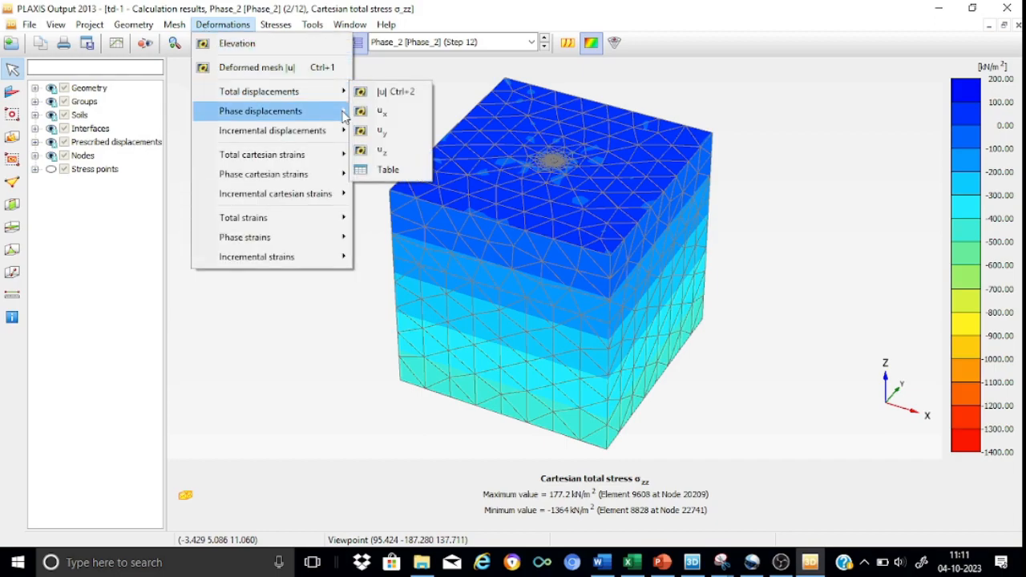
click(380, 152)
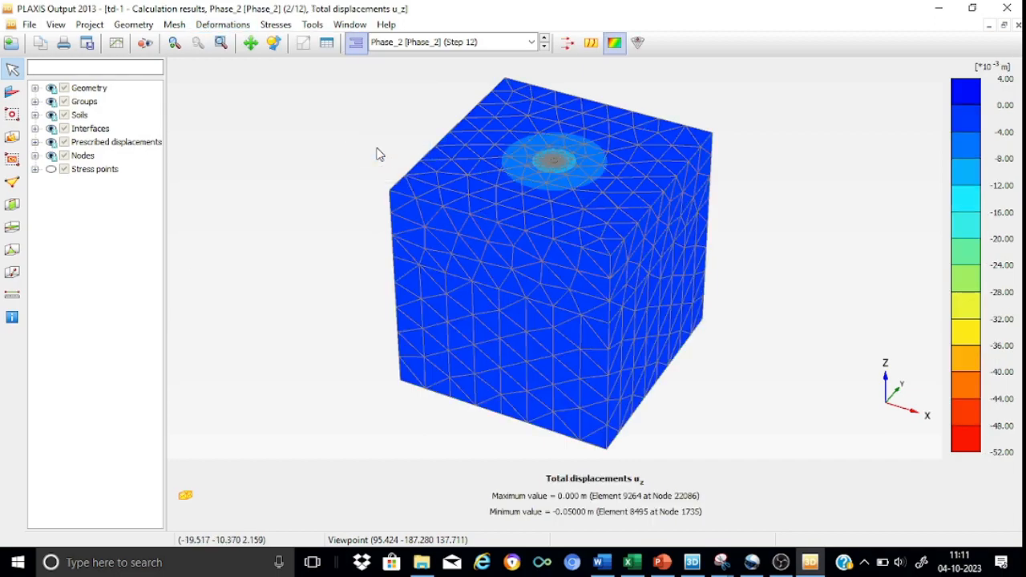
click(171, 44)
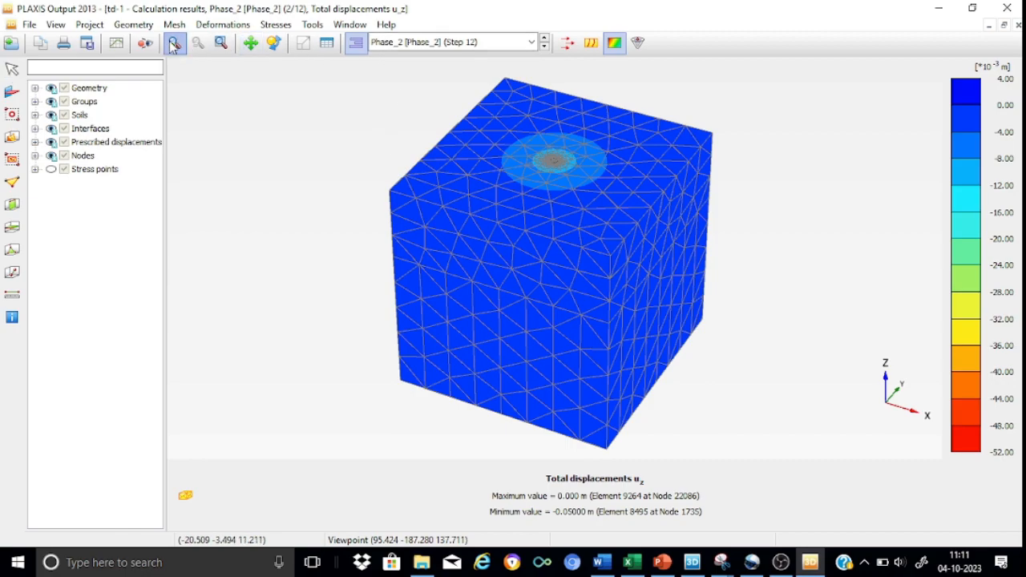
drag(492, 101, 600, 217)
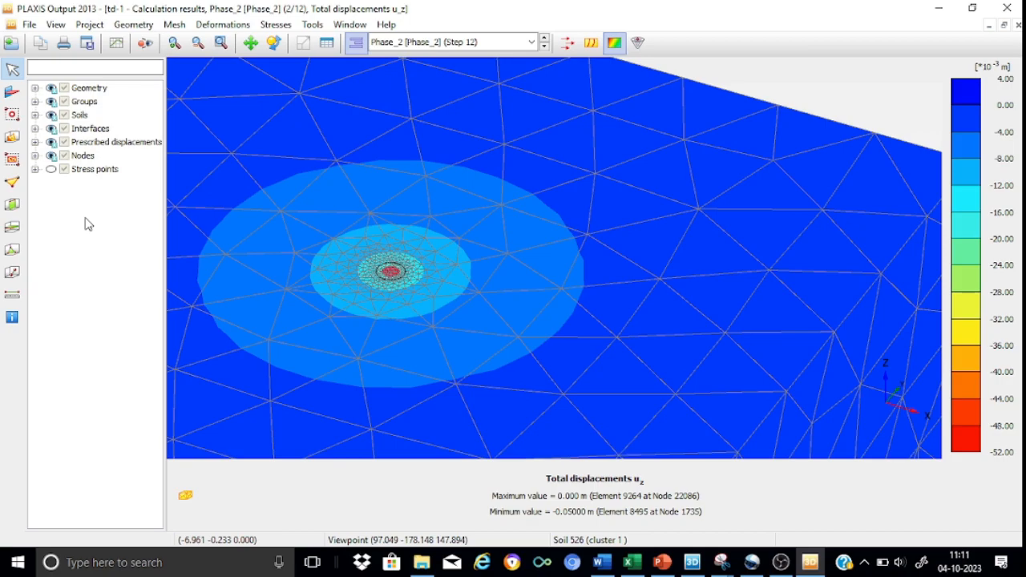
Create a vertical cross section through the pile along Y = 0, with the first point at X = -20 m
click(13, 207)
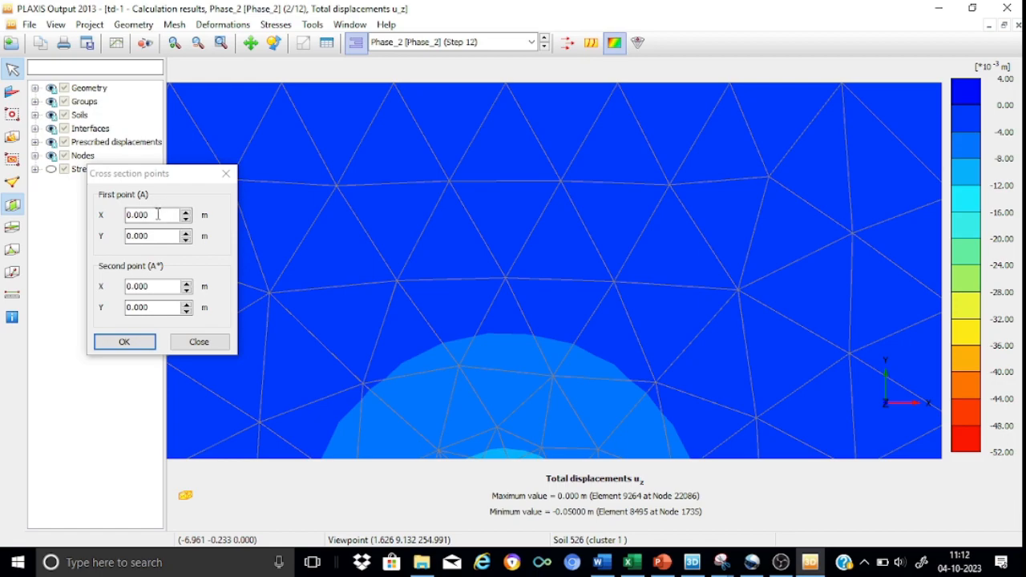
click(113, 217)
text(-)
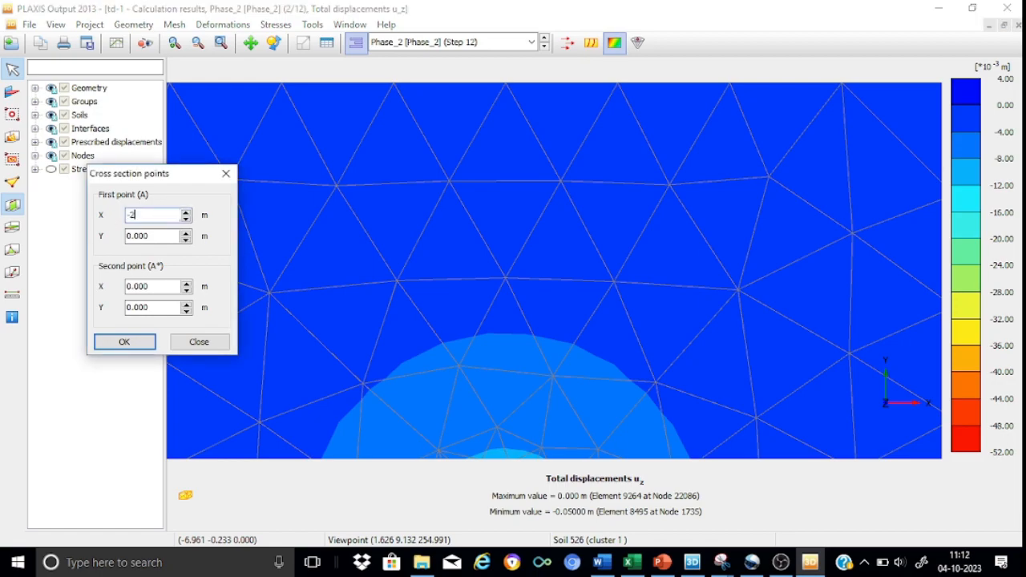
text(20)
click(105, 293)
text(2)
click(120, 343)
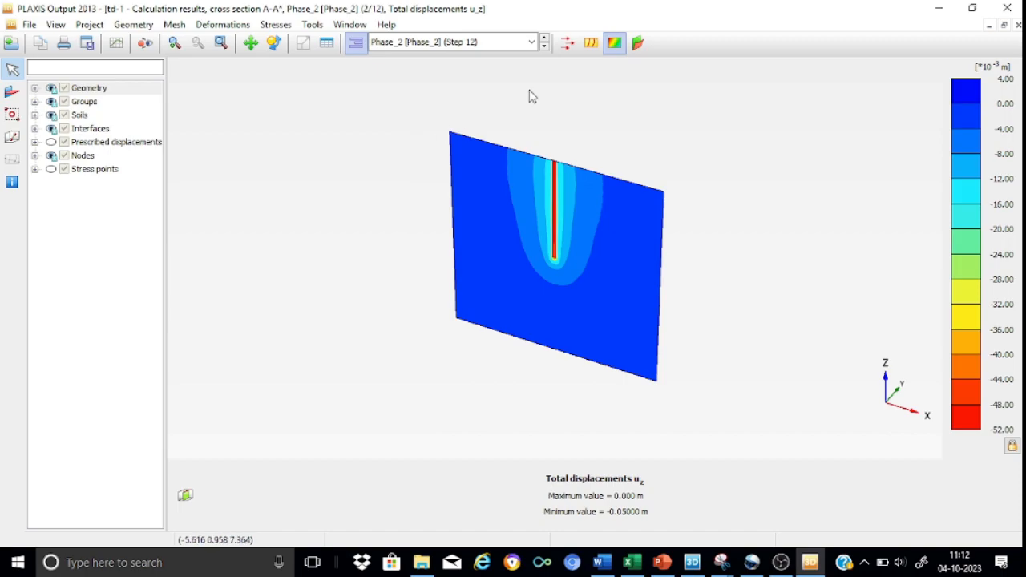
Examine the u_z displacement contours along the pile shaft and at the pile tip, facing the cross section frontally
click(273, 42)
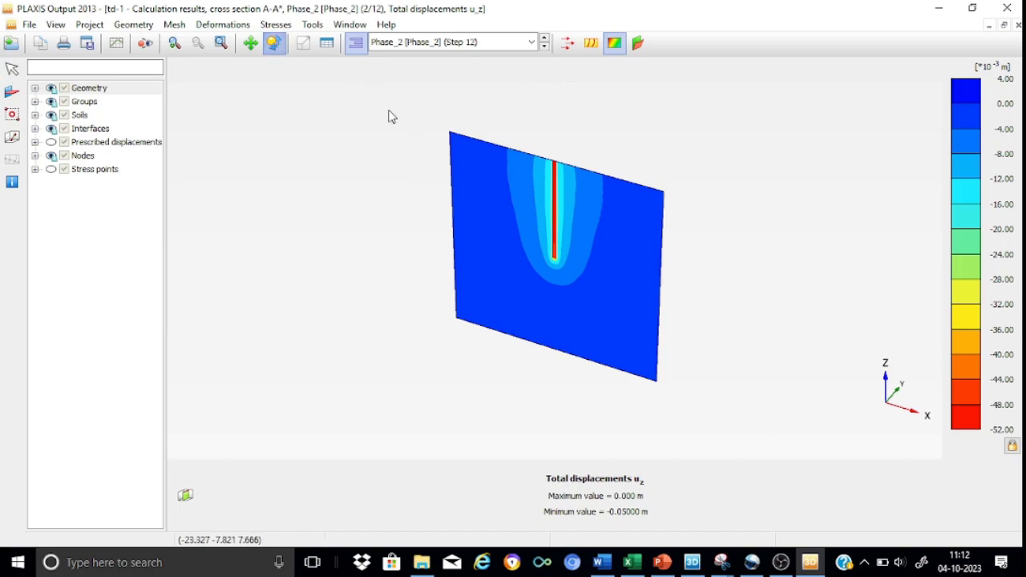
drag(672, 268, 723, 183)
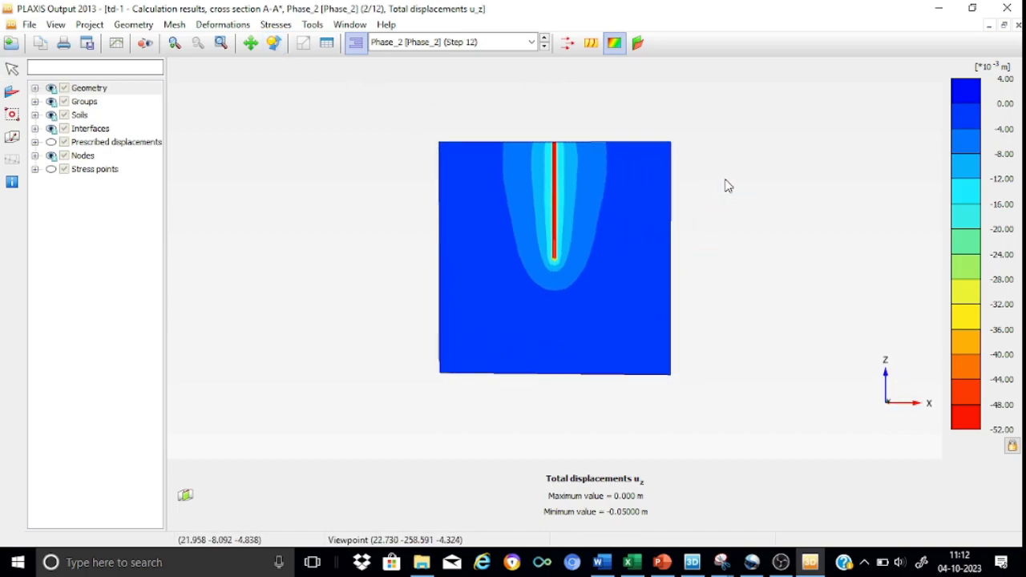
click(224, 47)
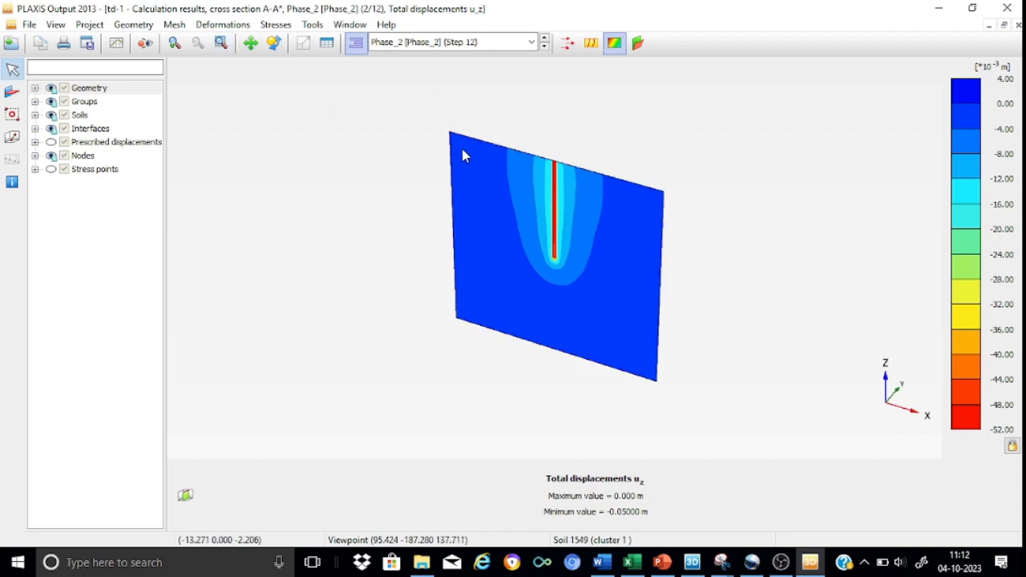
mouse_move(470, 155)
mouse_down()
mouse_move(508, 169)
mouse_move(575, 294)
mouse_move(452, 183)
mouse_move(571, 322)
mouse_up()
click(173, 41)
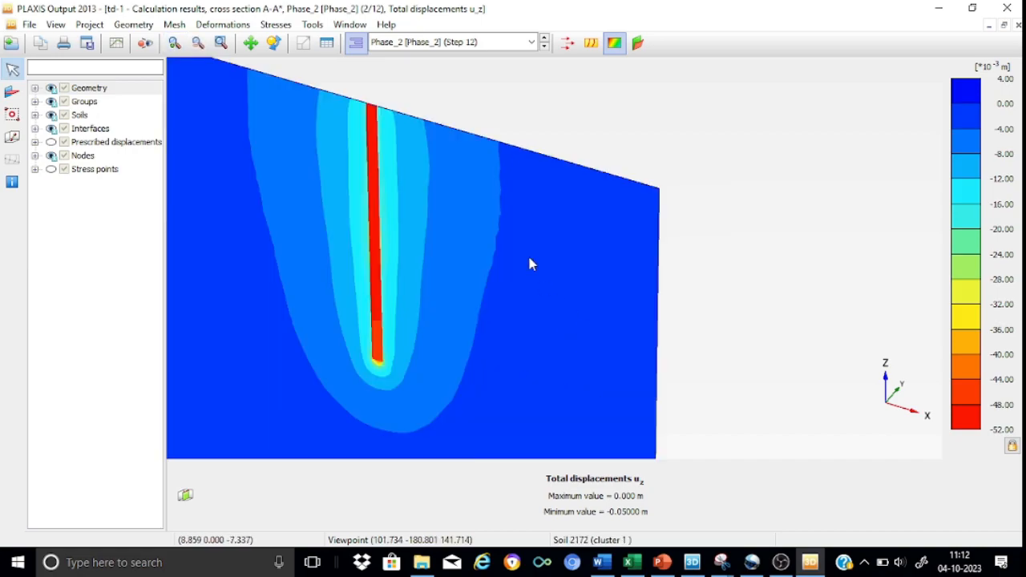
click(274, 44)
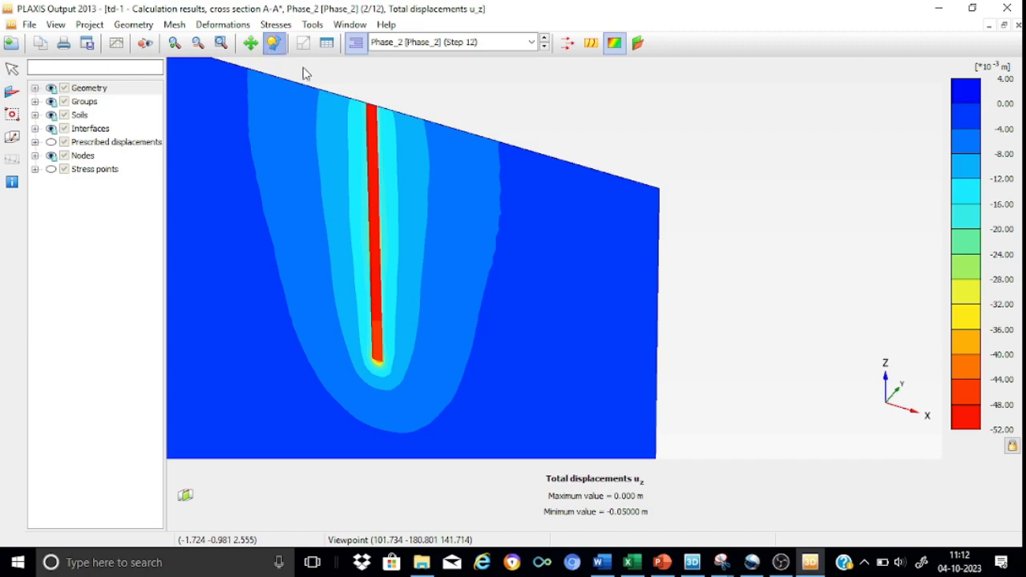
drag(612, 282, 710, 233)
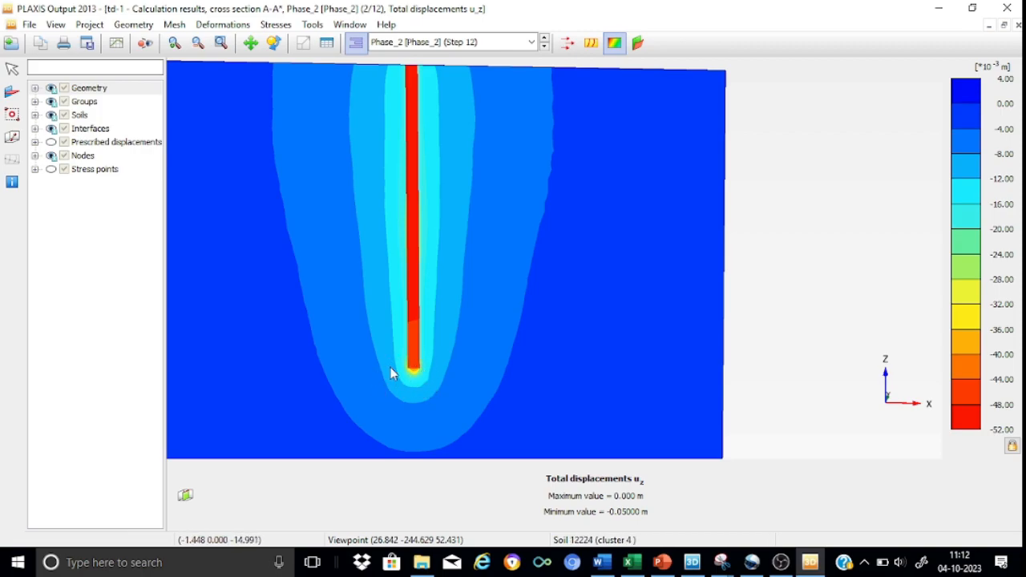
middle_drag(621, 294, 682, 328)
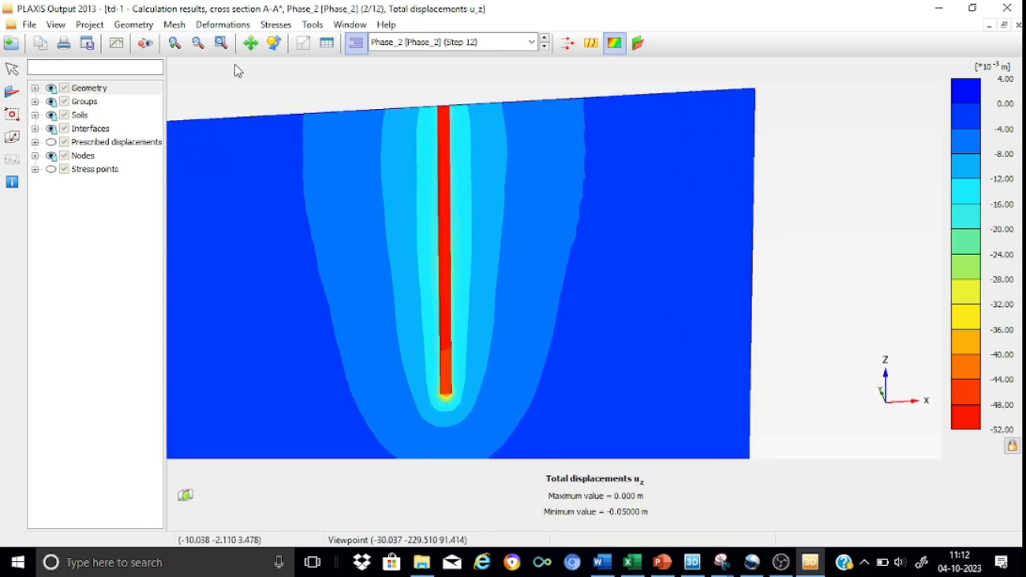
click(250, 42)
drag(301, 190, 454, 210)
click(274, 43)
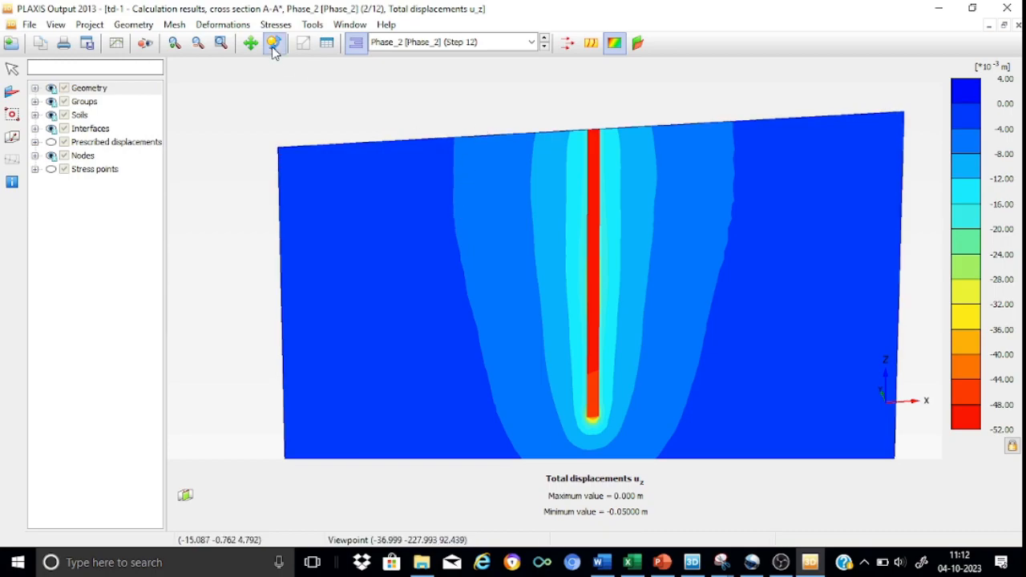
drag(345, 161, 302, 170)
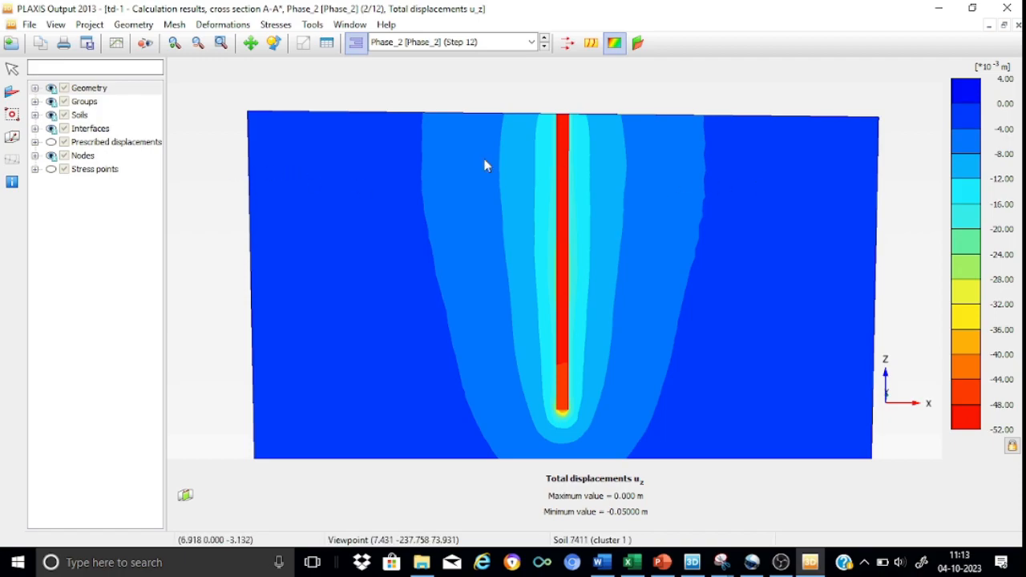
Draw a line cross section across the full width of section A-A*, about 1.4 m below the ground surface
click(12, 139)
click(211, 144)
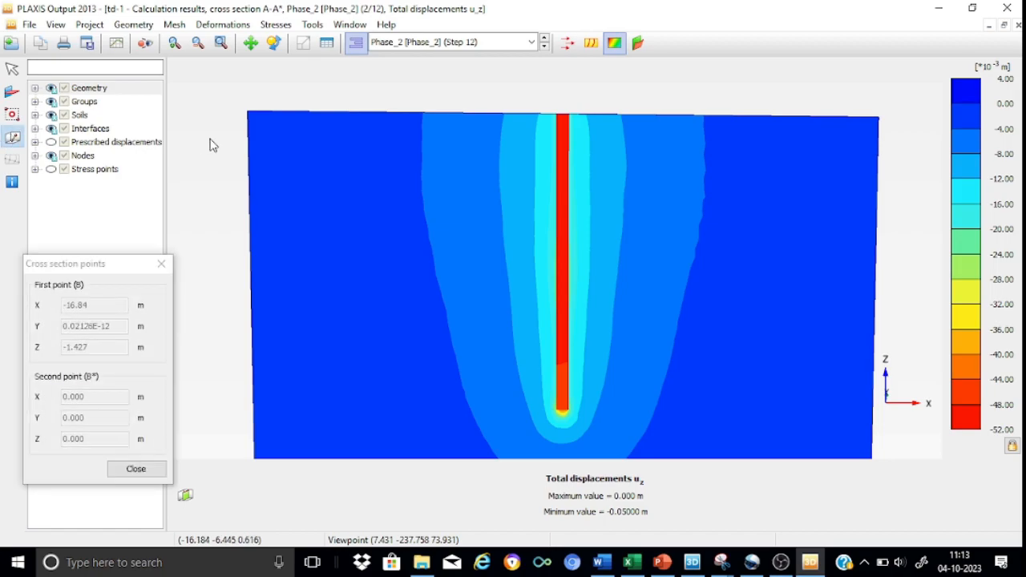
click(905, 163)
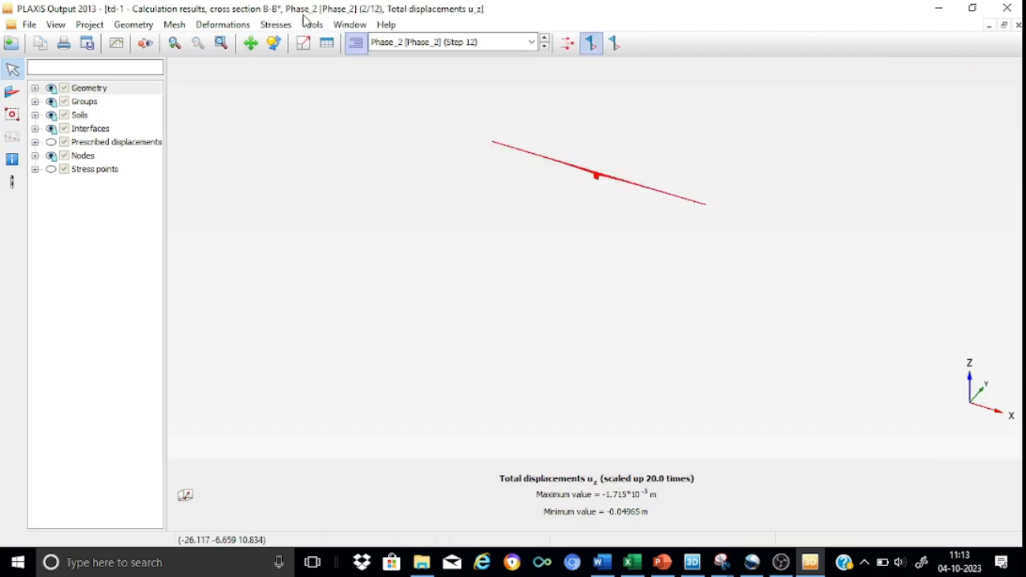
click(178, 46)
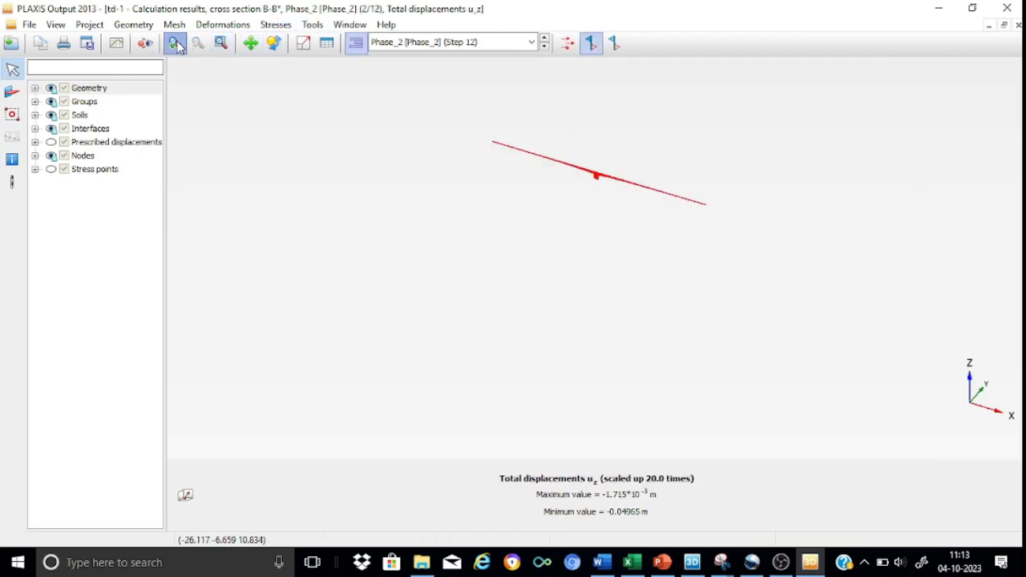
drag(536, 130, 710, 228)
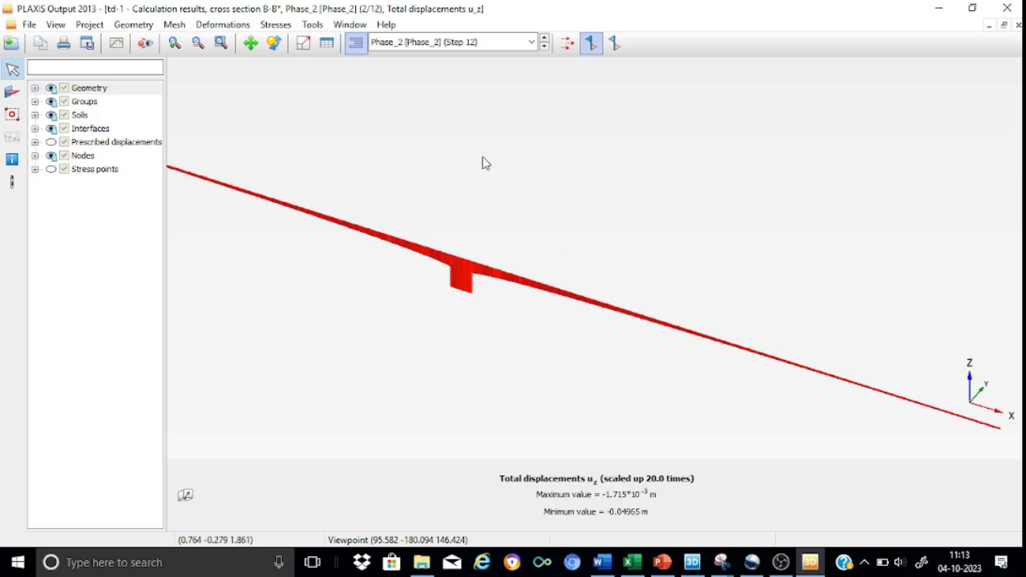
Plot the cross section curve of u_z for Phase_2 only, excluding the initial and pile construction phases
click(312, 26)
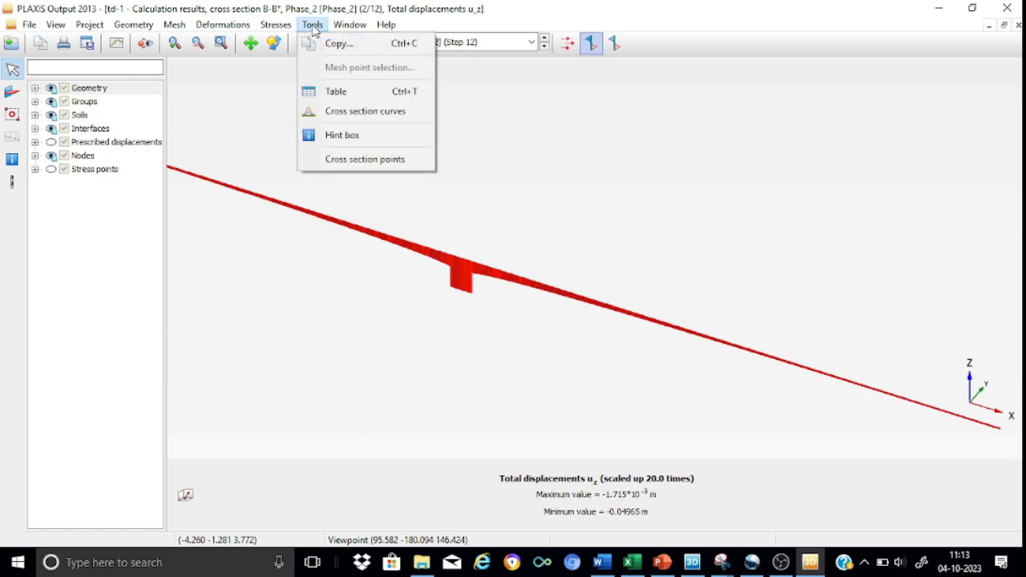
click(350, 114)
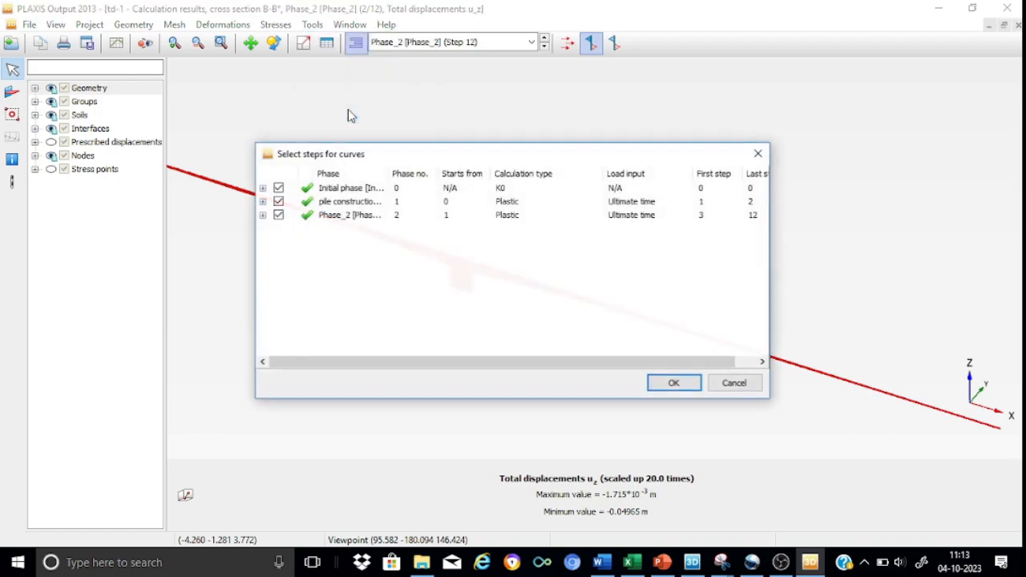
click(278, 188)
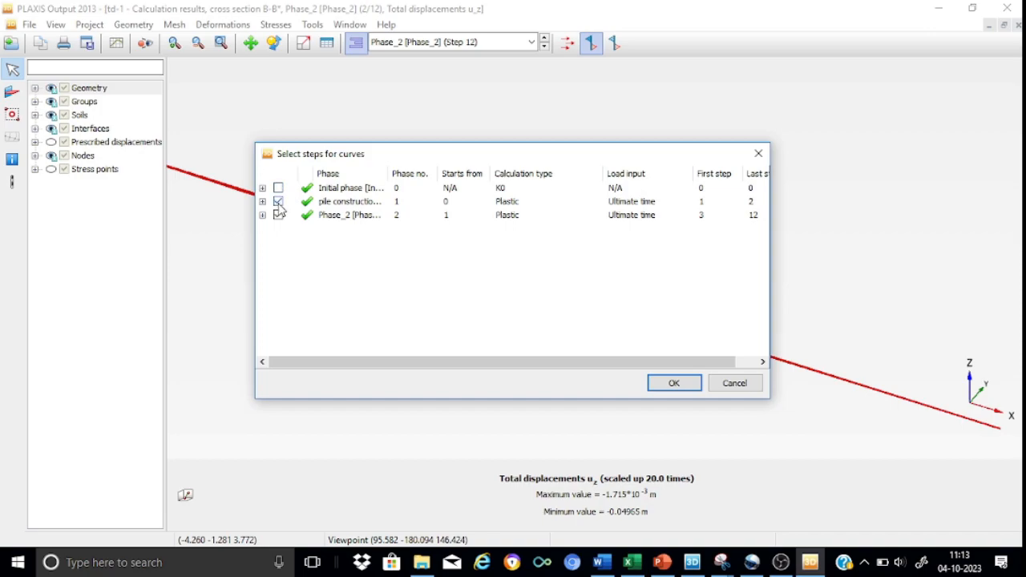
click(278, 201)
click(673, 383)
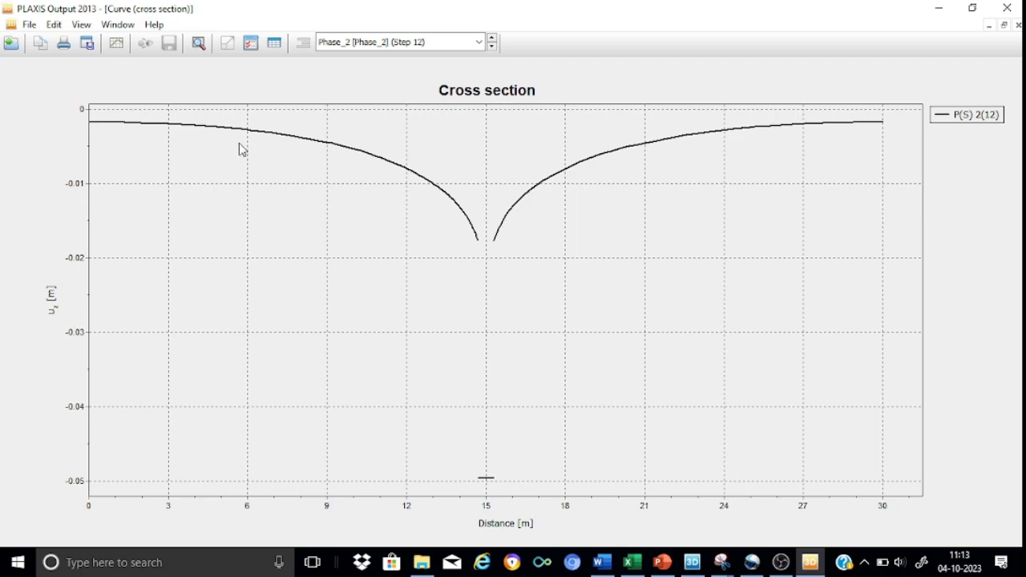
Close the cross section curve, both cross sections and the Phase_2 results view
click(1017, 27)
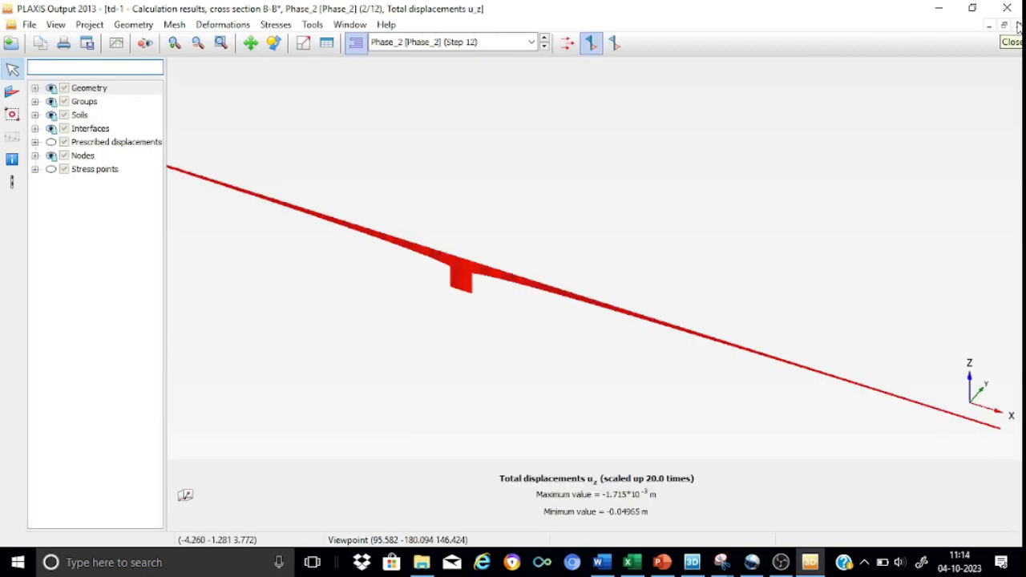
click(1017, 26)
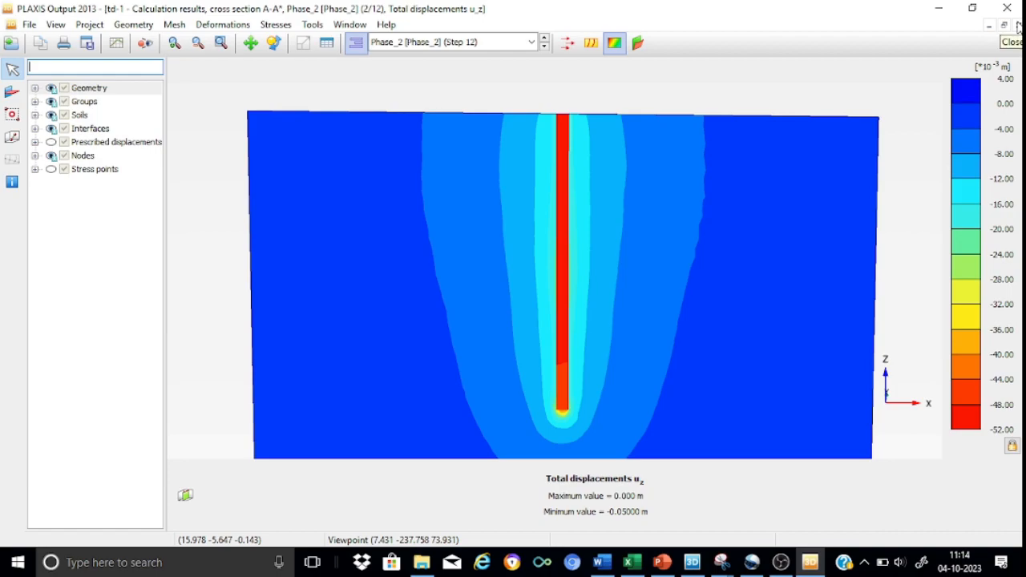
click(1018, 26)
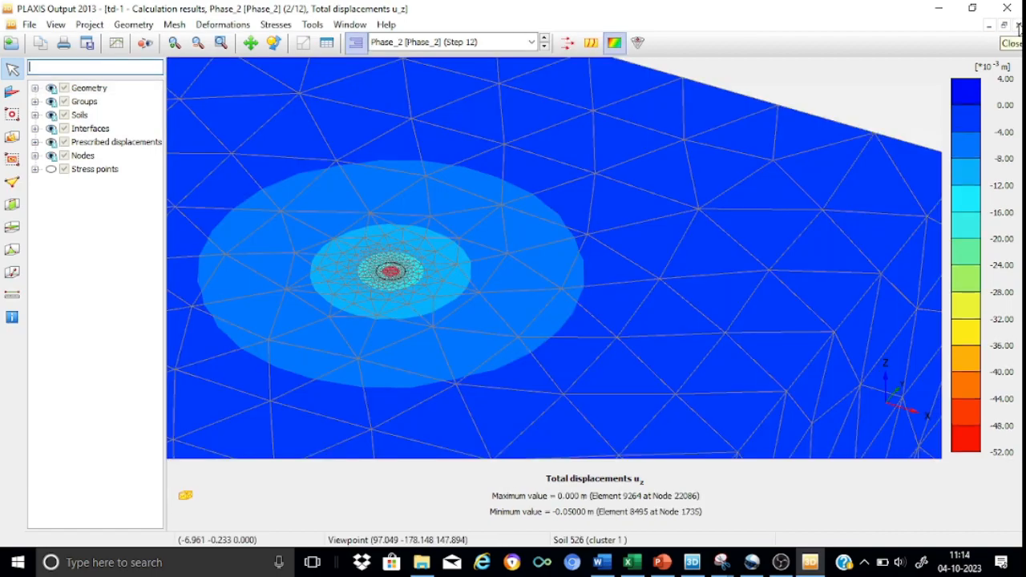
click(1018, 26)
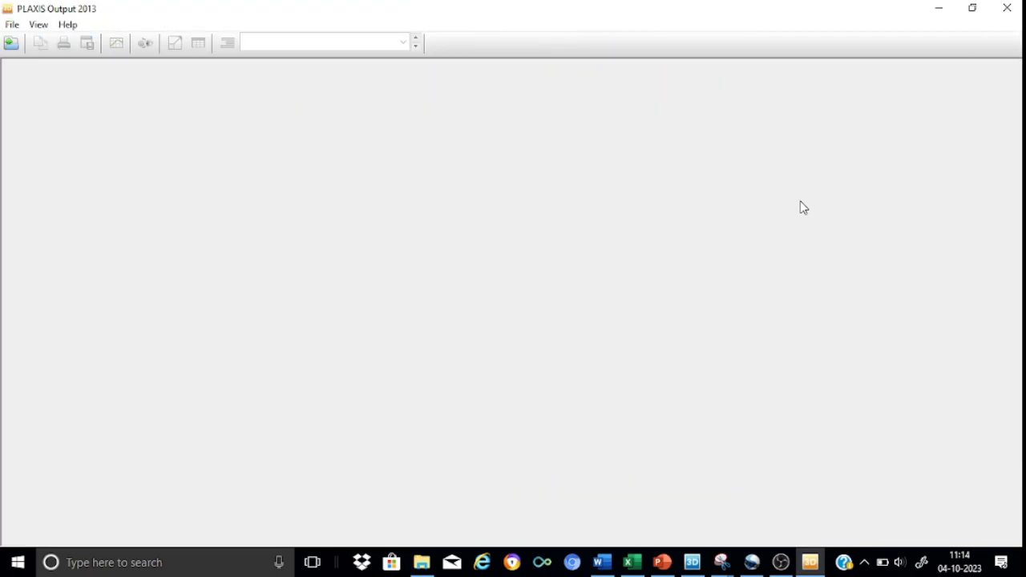
Switch to the PLAXIS 3D td-1 model and reopen the Phase_2 calculation results
mouse_move(694, 568)
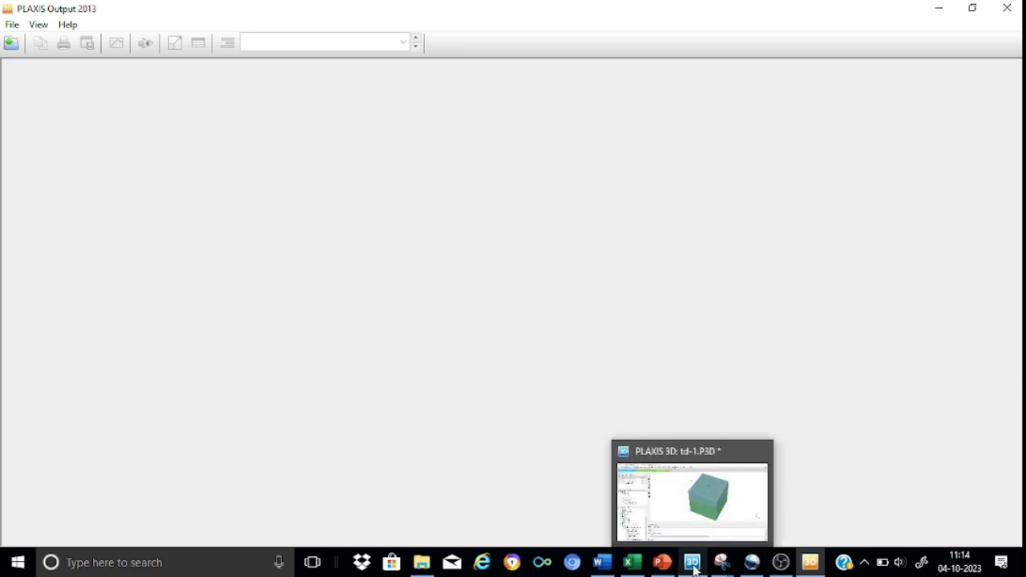
click(676, 495)
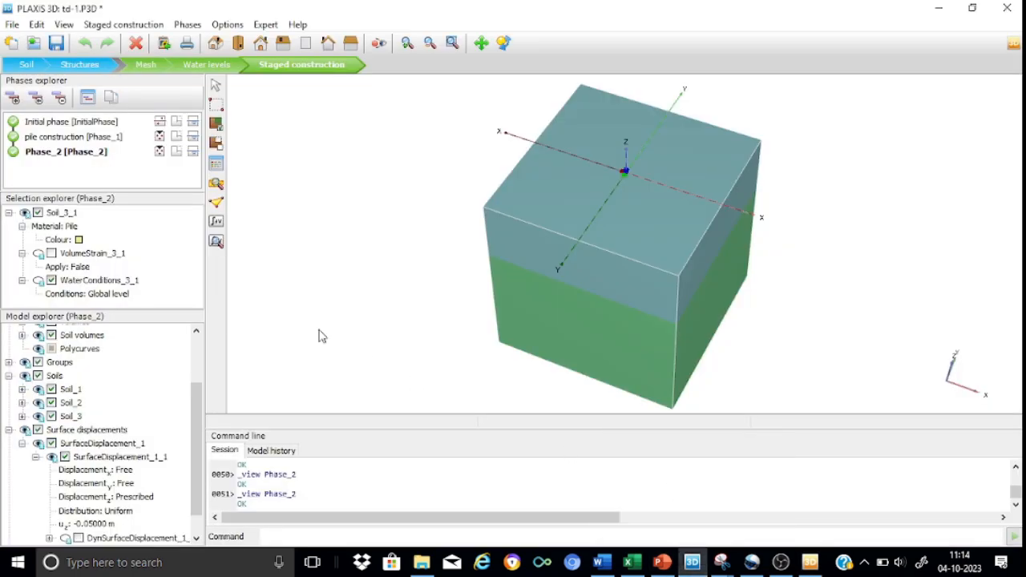
click(216, 241)
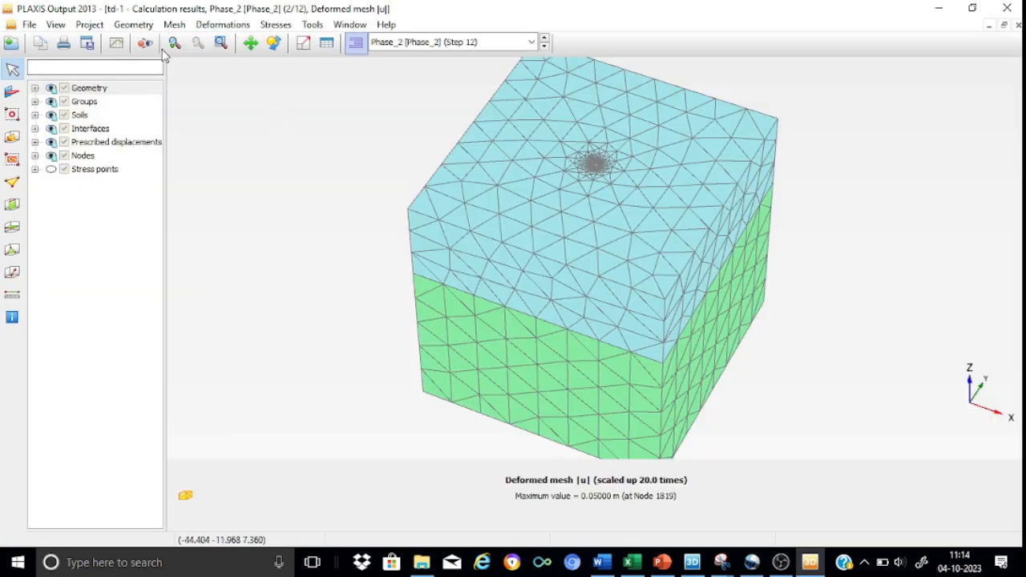
Check the curve points in the curves manager, then start a new chart with the project force F_z on the X-axis
click(117, 44)
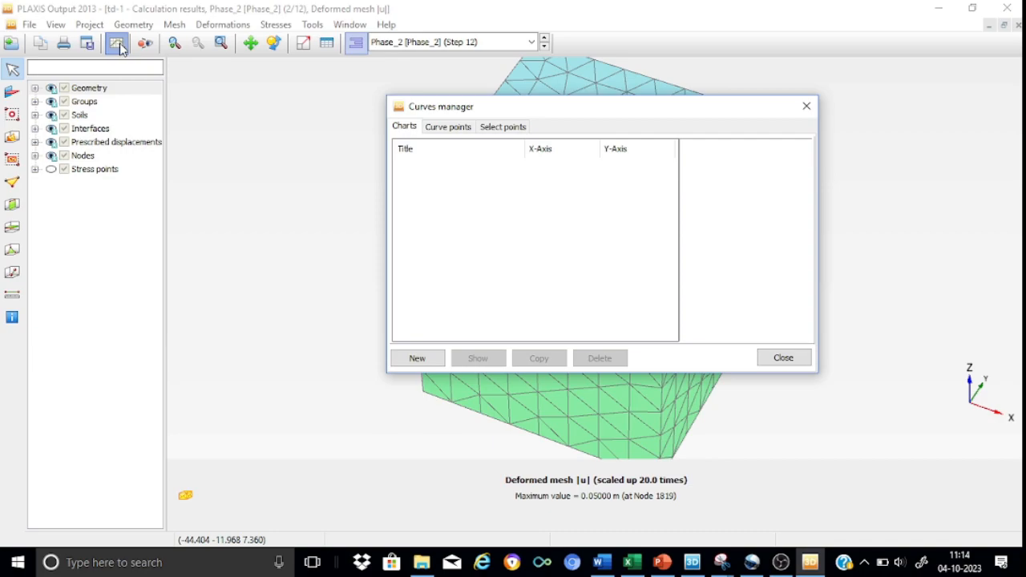
drag(561, 111, 452, 107)
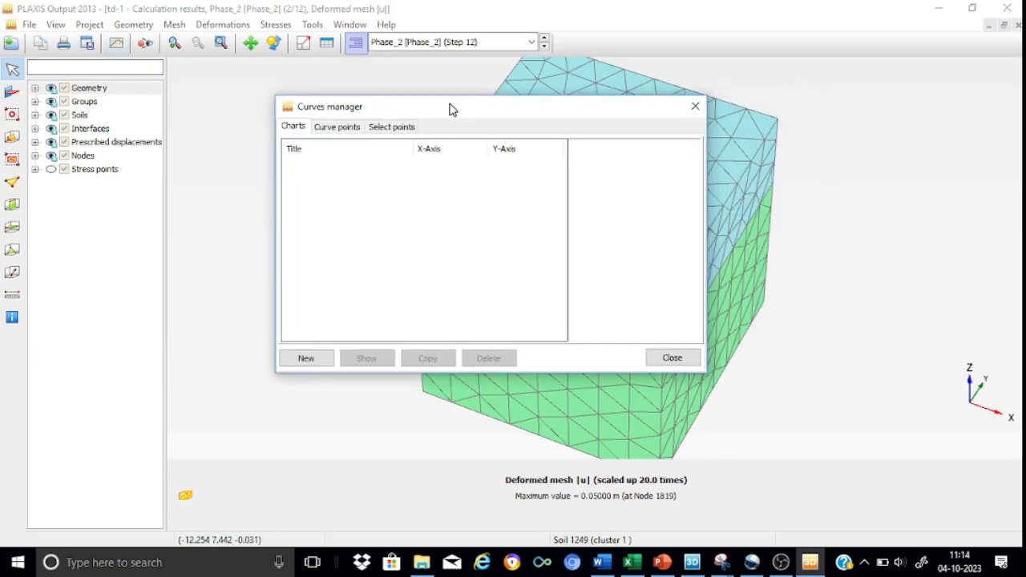
click(326, 130)
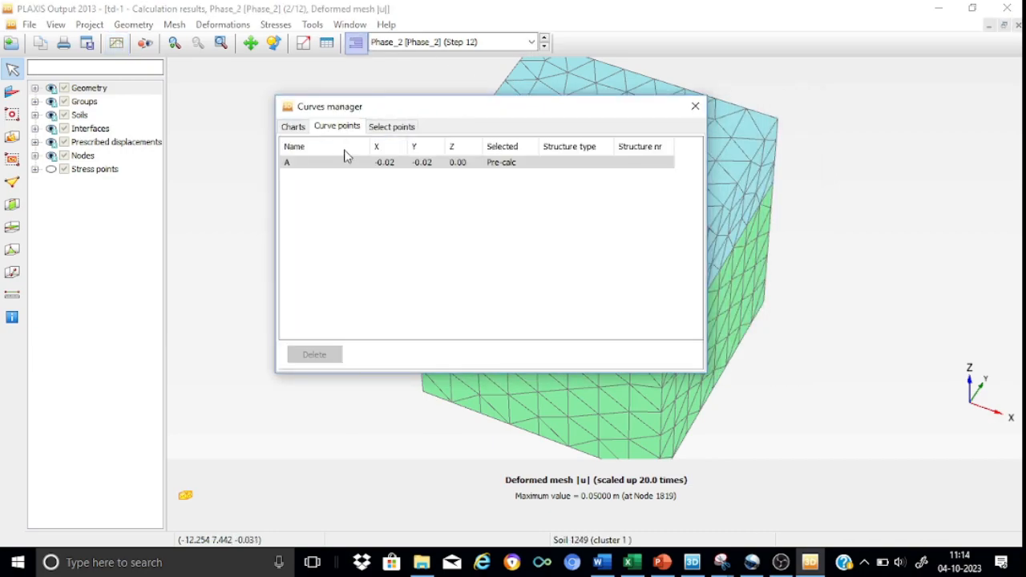
click(293, 127)
click(306, 359)
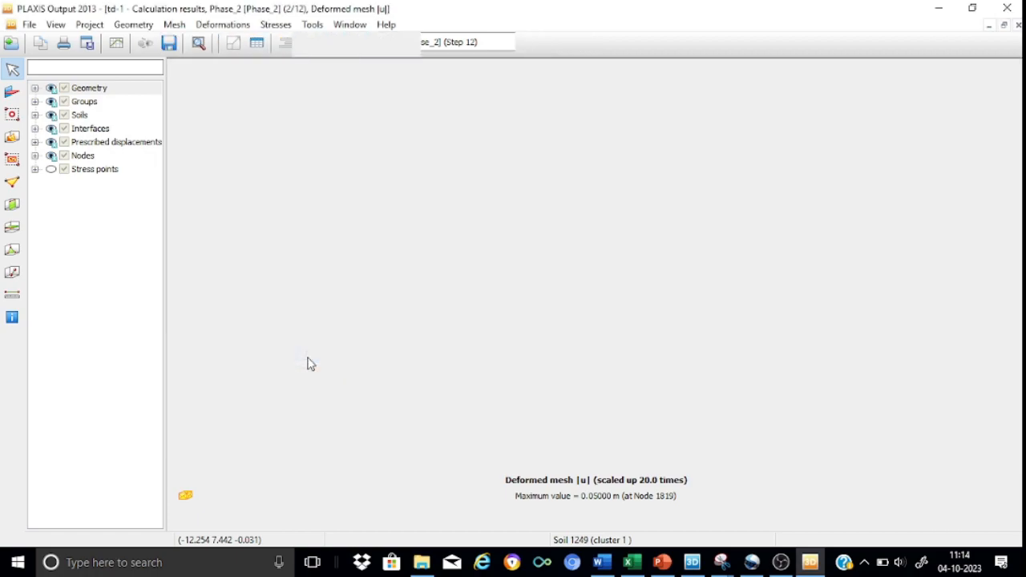
click(322, 207)
click(350, 256)
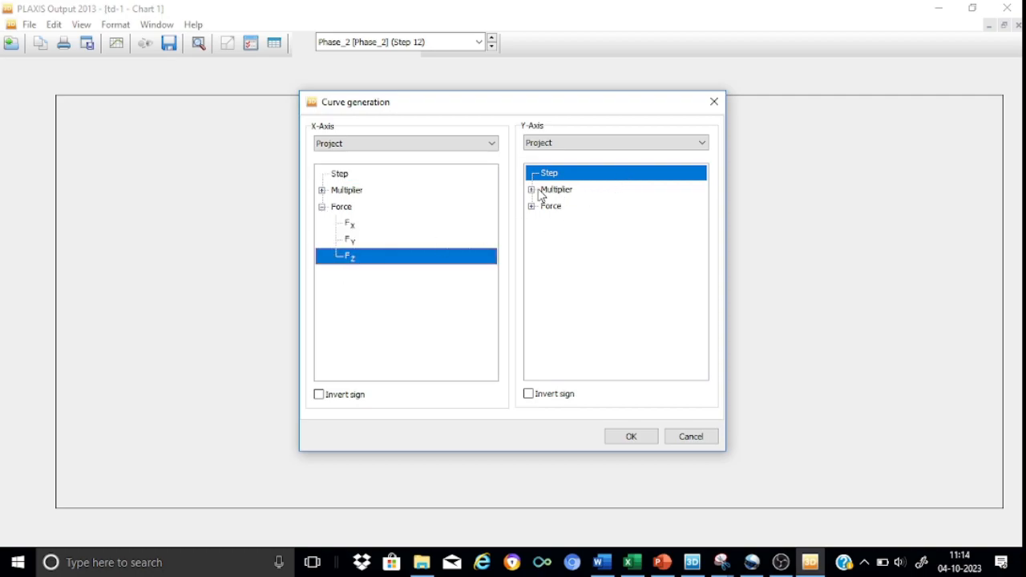
Assign the total displacement u_z of point A to the Y-axis and generate the load-displacement curve
click(531, 207)
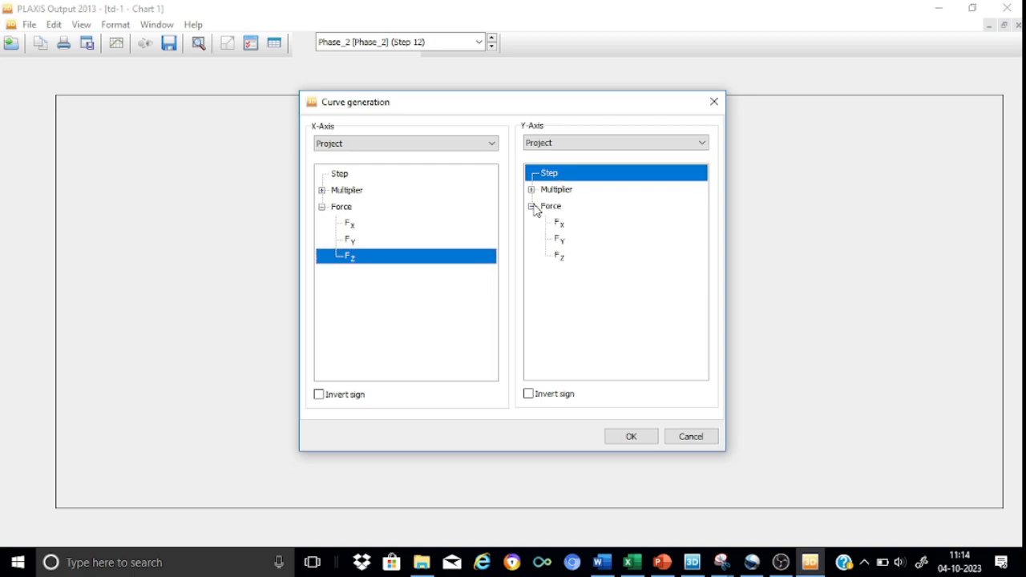
click(689, 143)
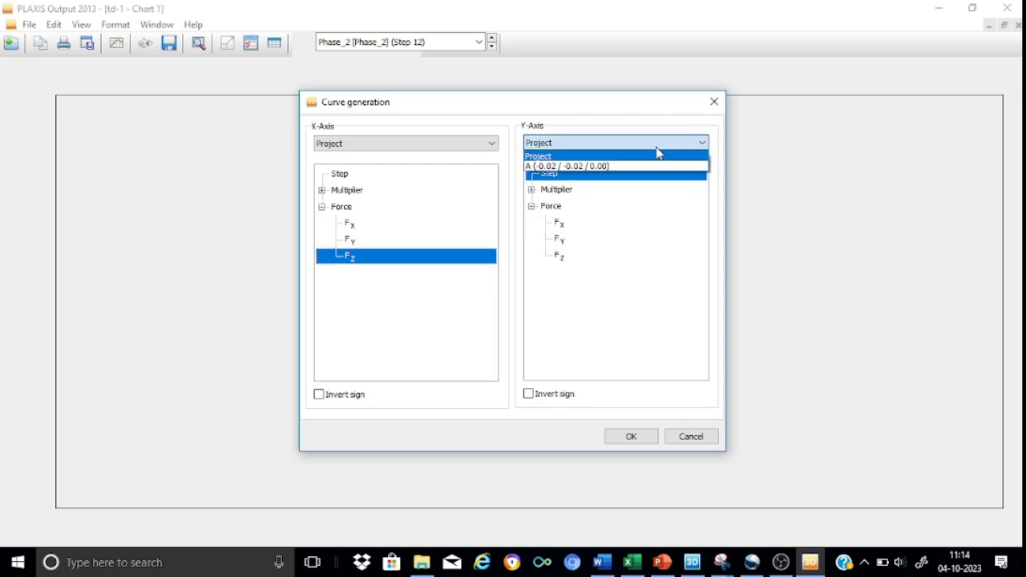
click(572, 167)
click(532, 174)
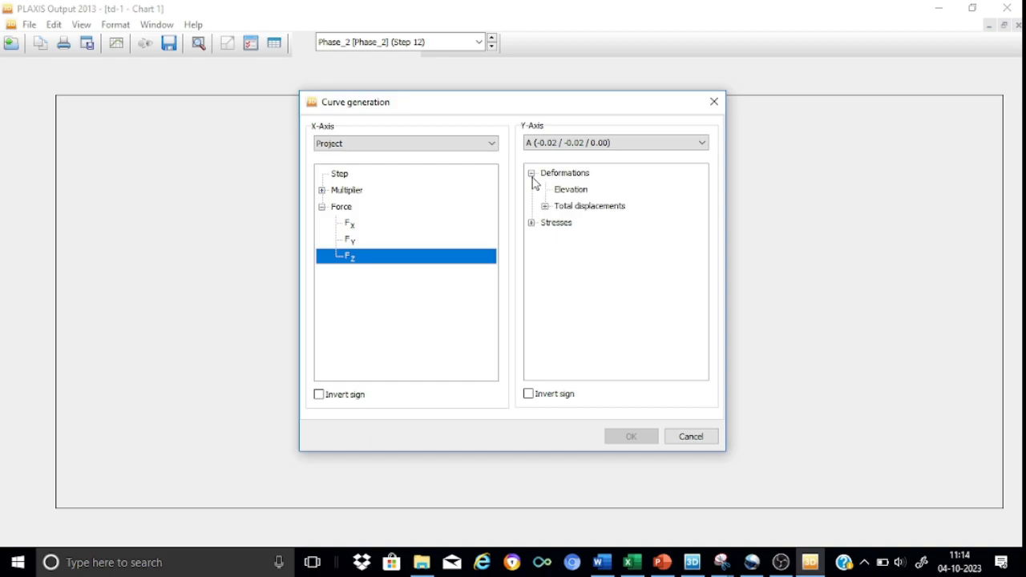
click(544, 206)
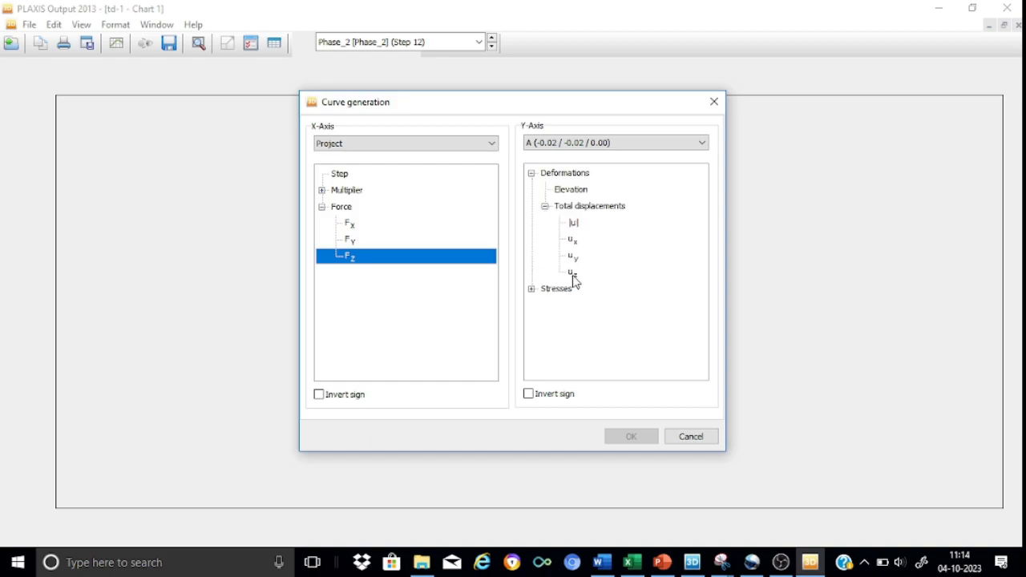
click(573, 274)
click(631, 436)
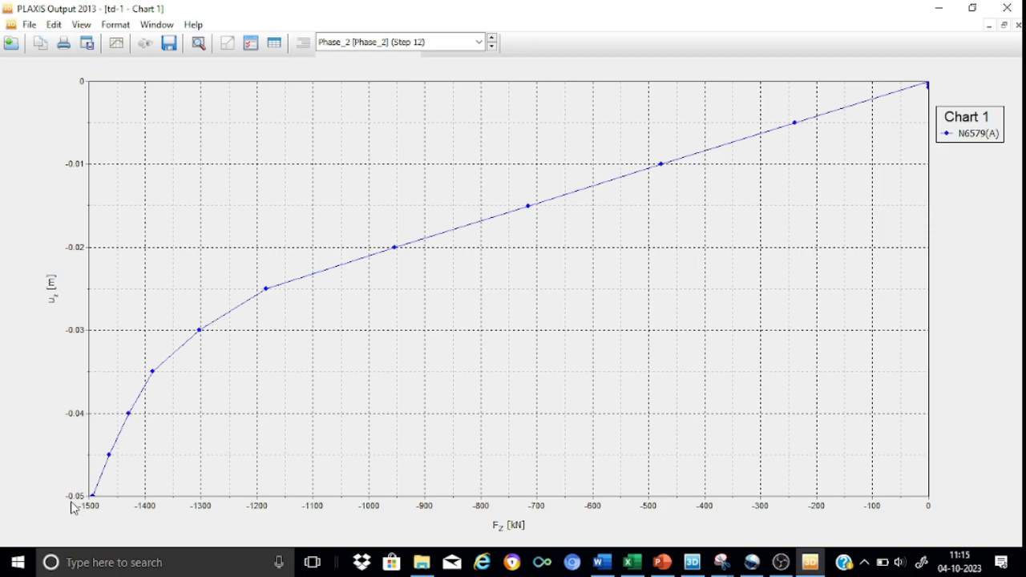
Flip the F_z versus u_z chart both horizontally and vertically in the chart settings
double_click(979, 136)
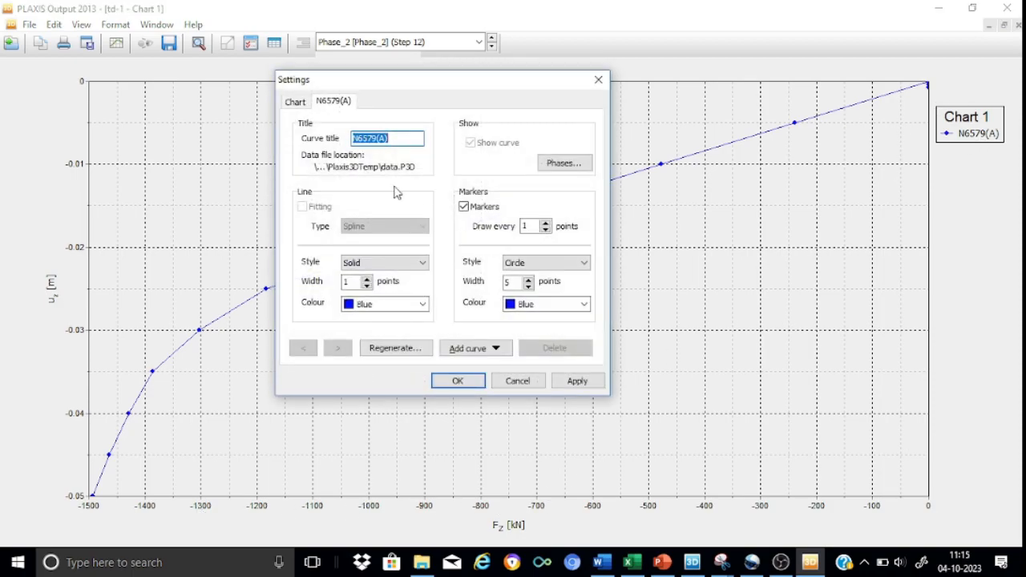
click(290, 103)
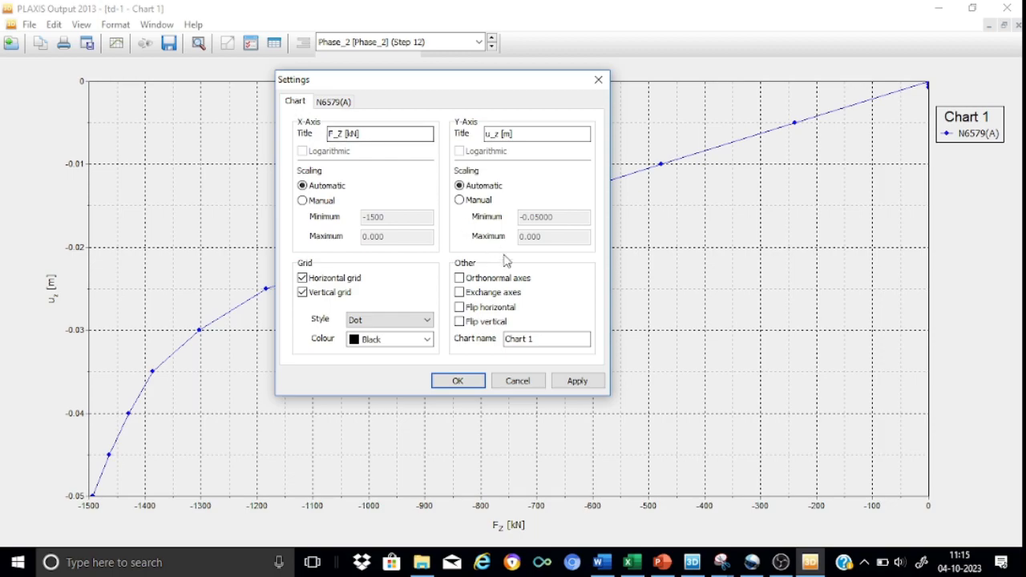
click(484, 312)
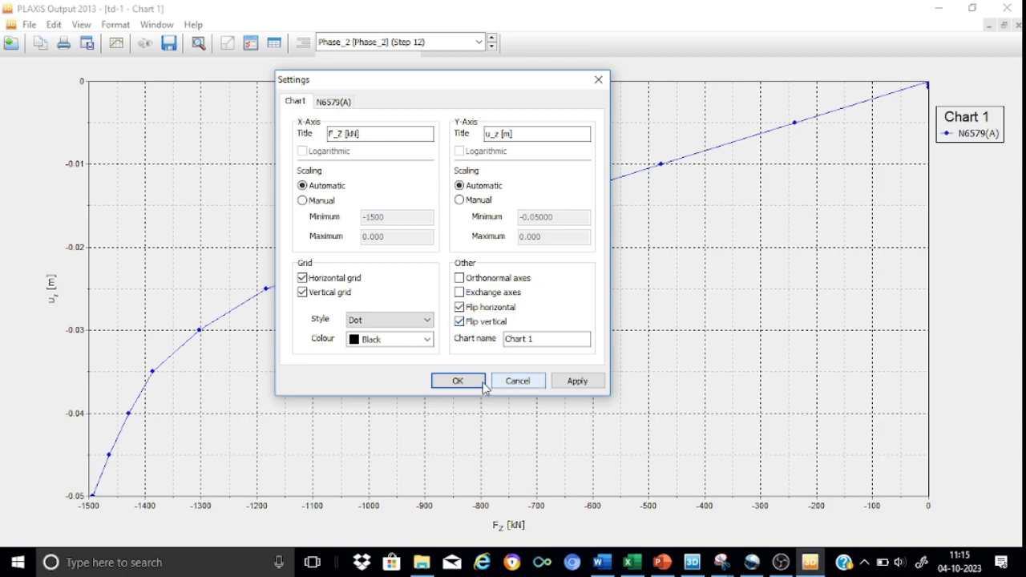
click(458, 381)
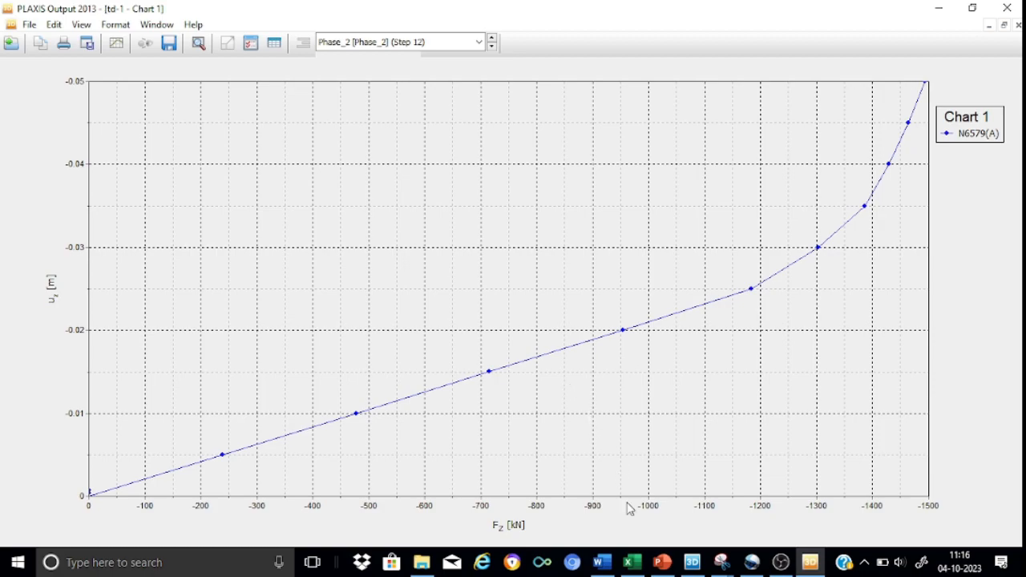
Switch to the Excel workbook data-video-8.xlsx and examine the load-settlement chart on Sheet1, including its last data point
mouse_move(630, 569)
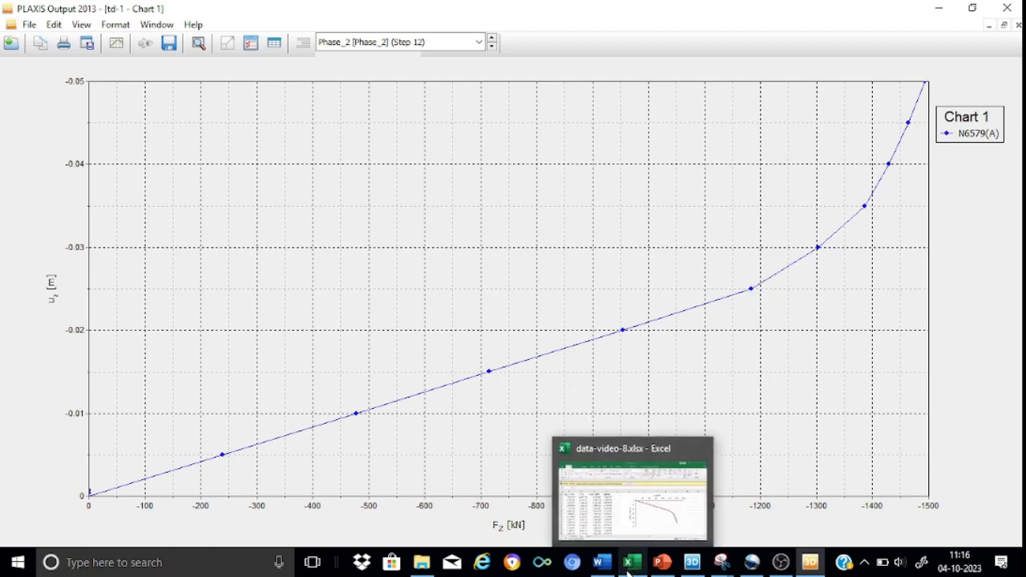
click(618, 492)
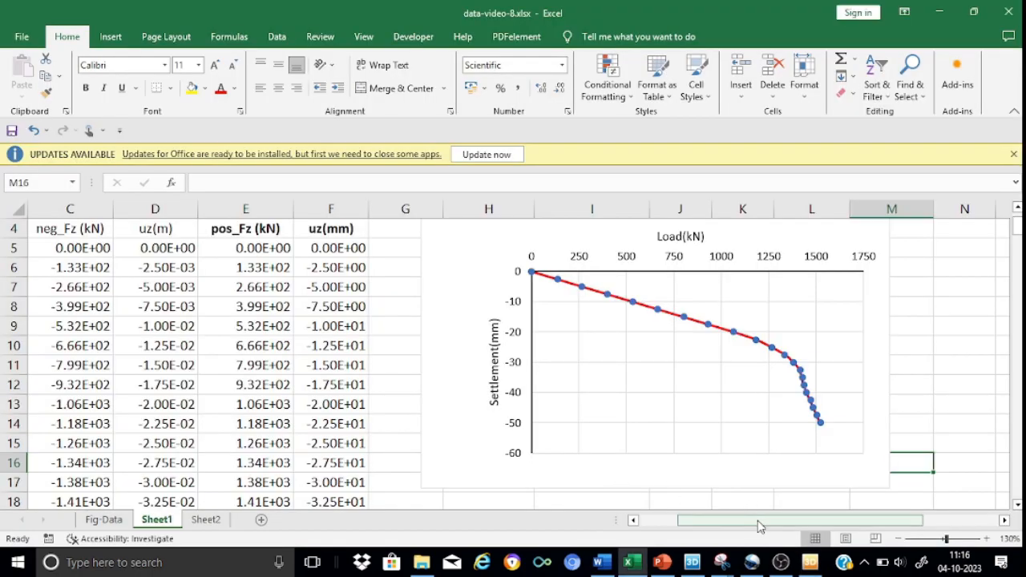
click(1003, 520)
click(1003, 520)
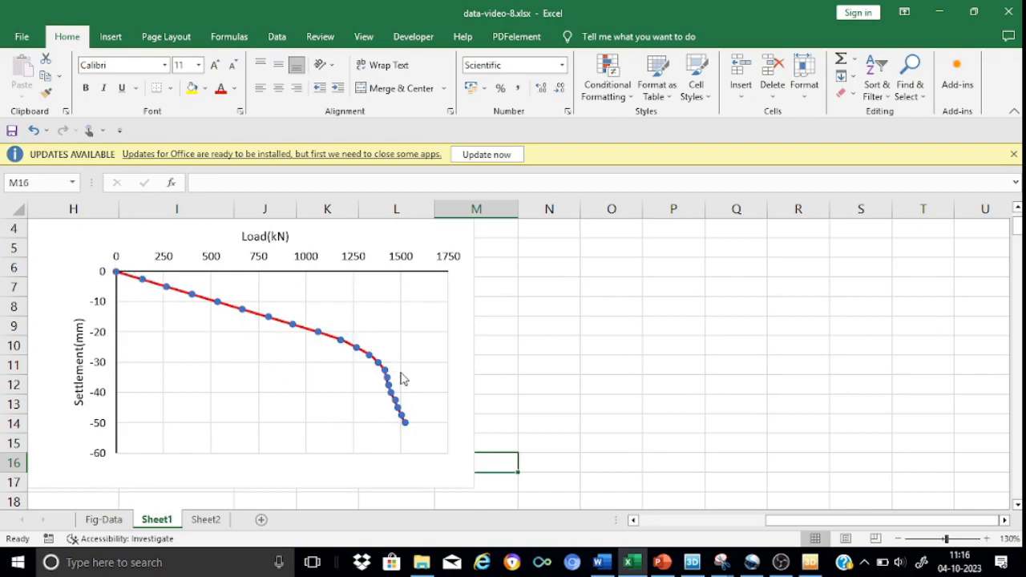
mouse_move(411, 429)
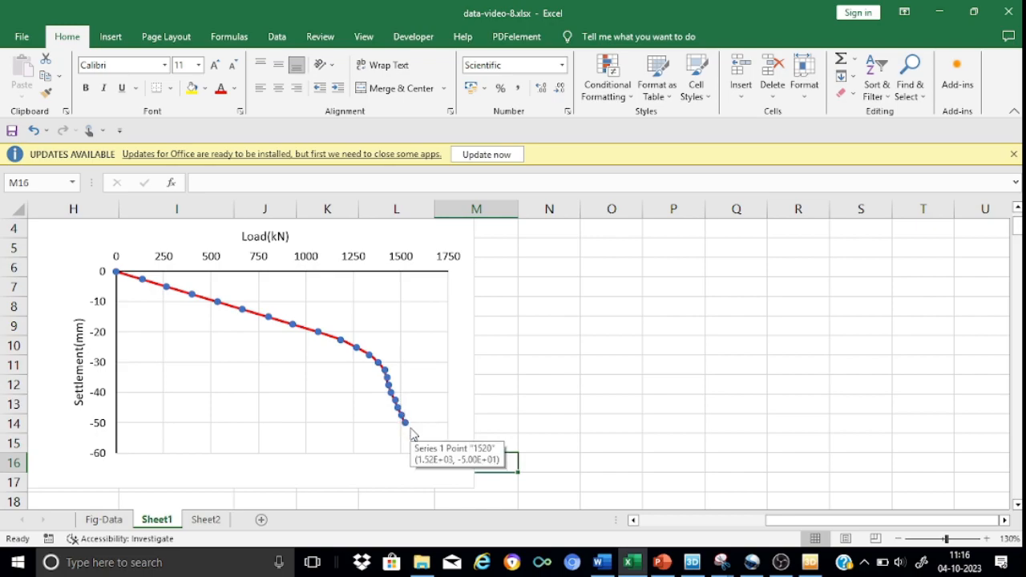